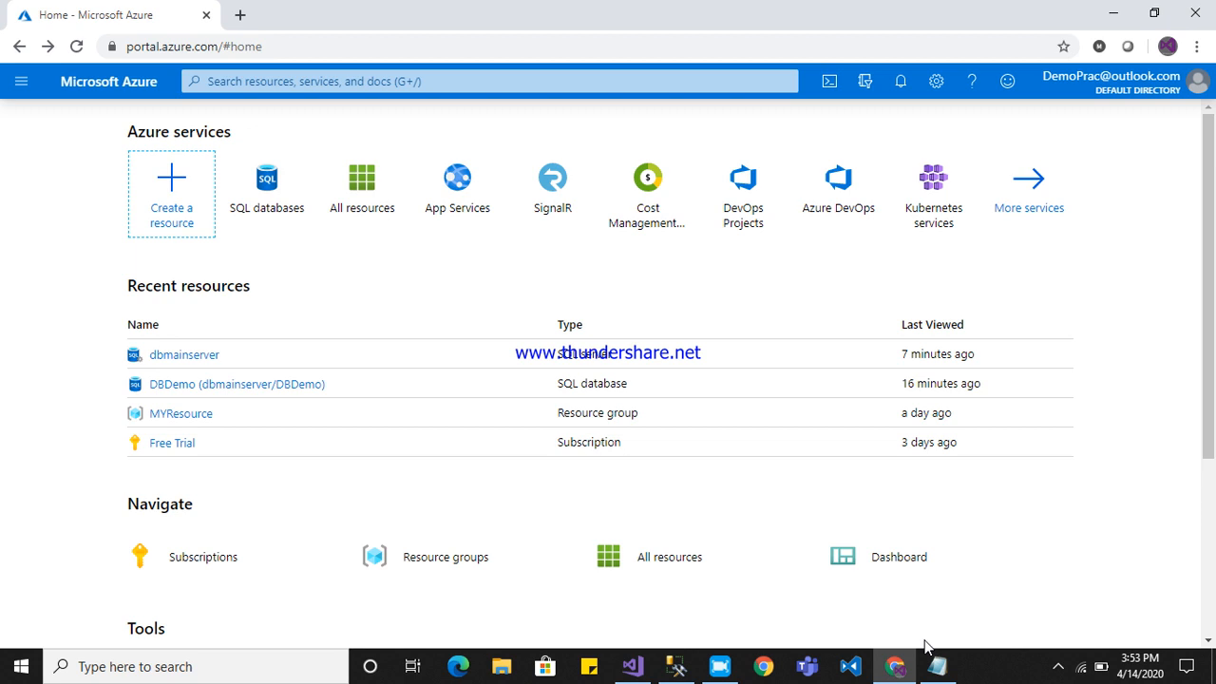
Find the SQL databases service in the portal and start creating a new SQL database.
{"action": "left_click", "coordinate": [297, 82]}
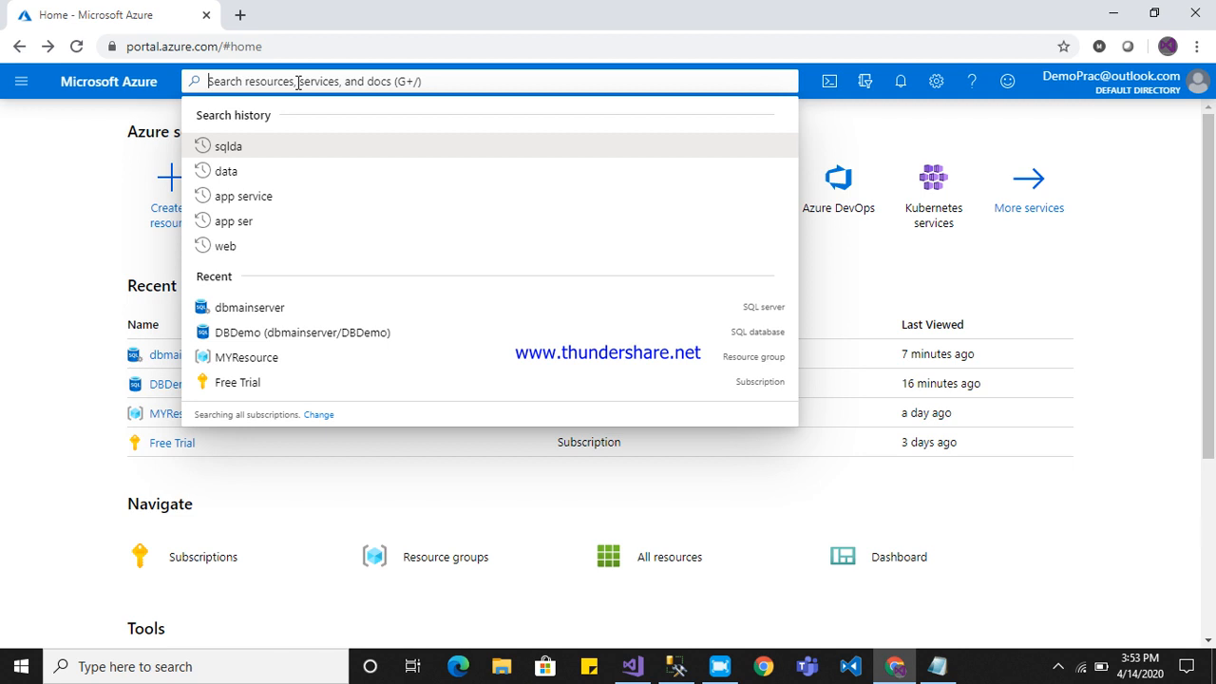
{"action": "type", "text": "sql data"}
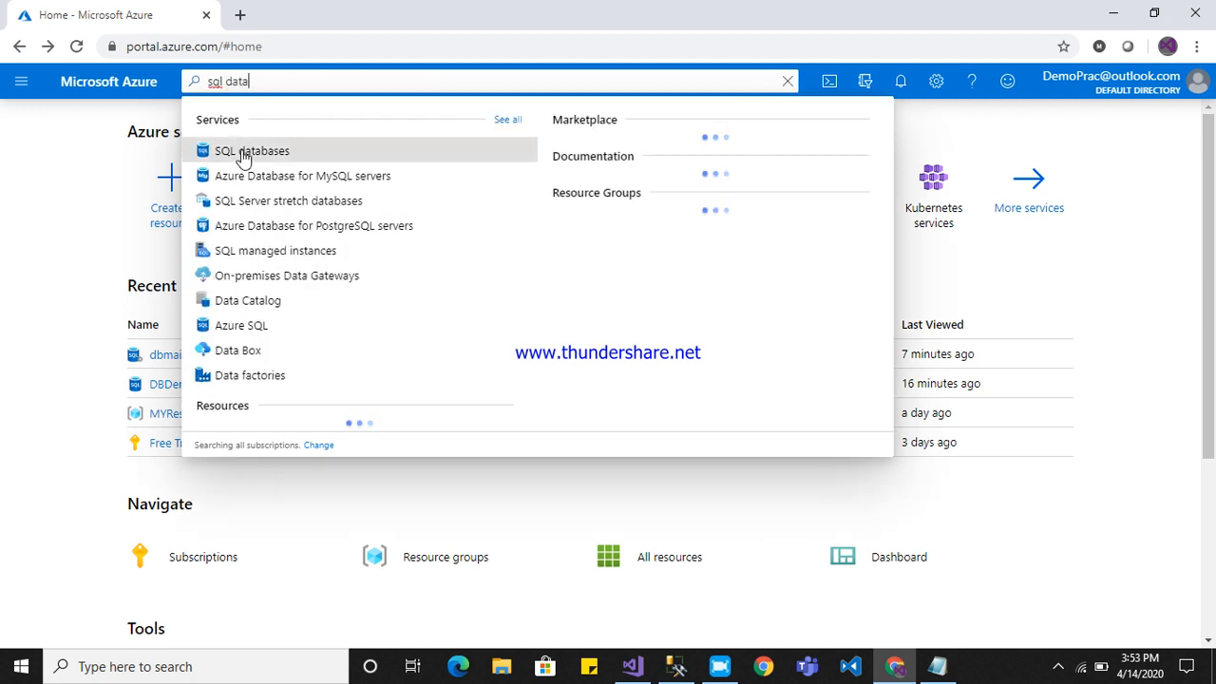
{"action": "left_click", "coordinate": [241, 155]}
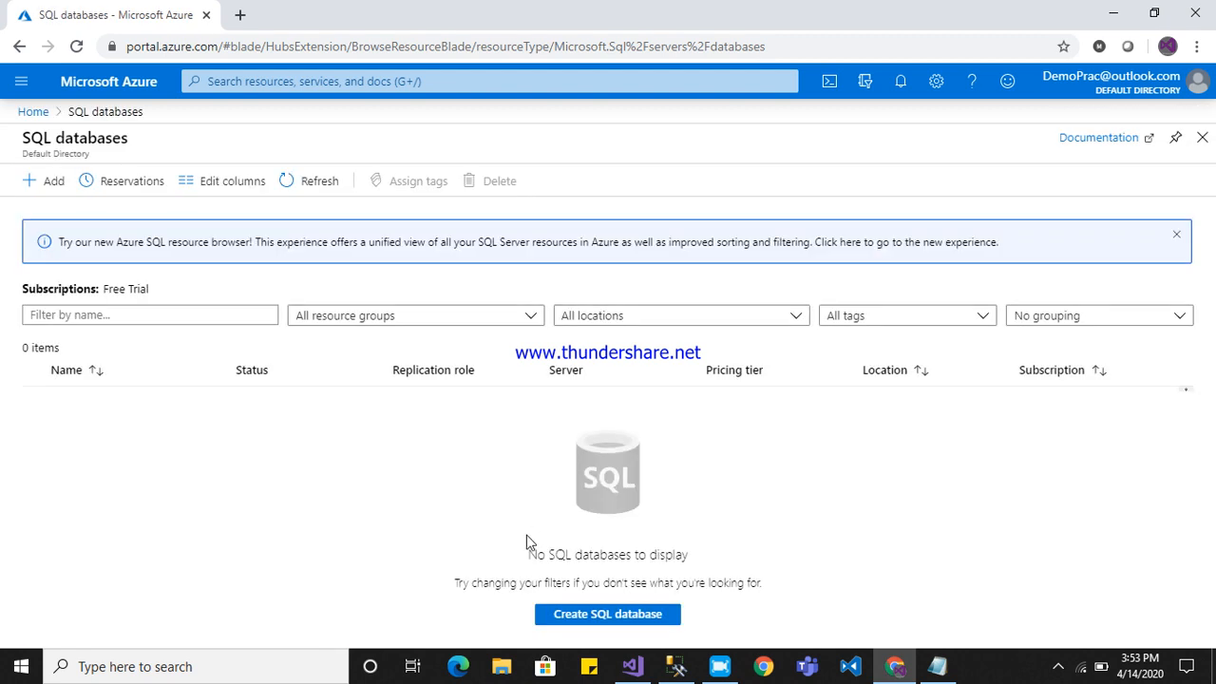
{"action": "left_click", "coordinate": [614, 627]}
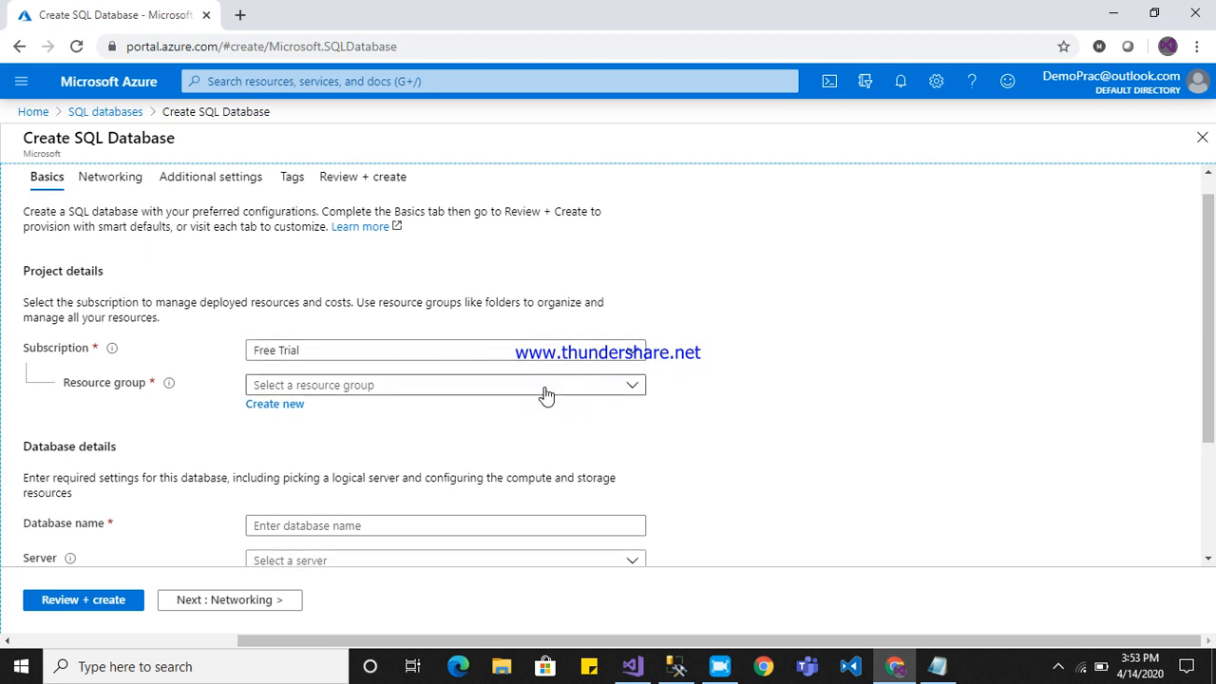
Assign the database to the existing MYResource resource group and name it DBDemo.
{"action": "left_click", "coordinate": [636, 384]}
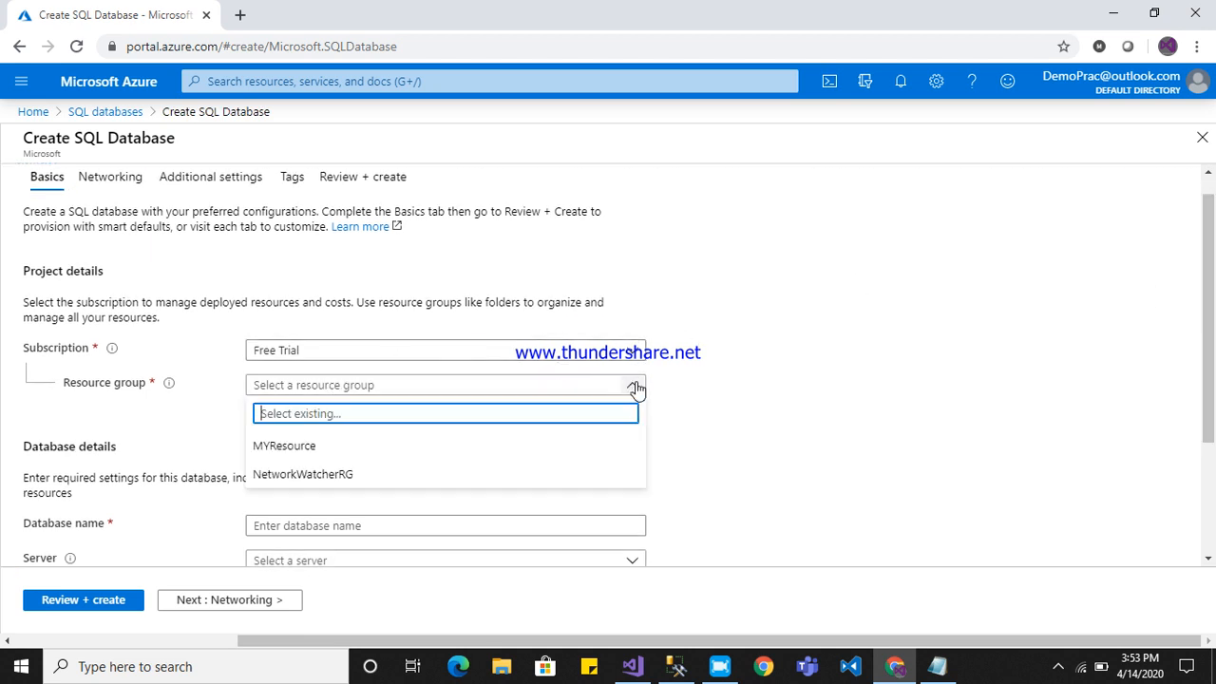
{"action": "left_click", "coordinate": [328, 449]}
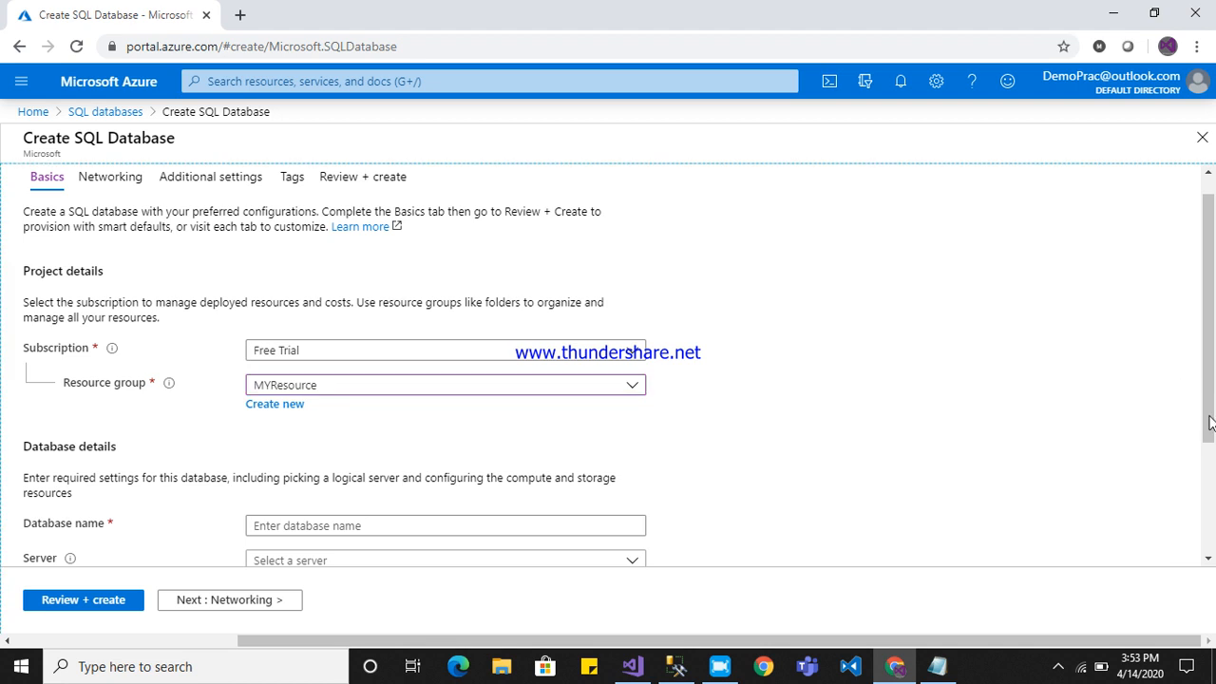
{"action": "scroll", "coordinate": [1202, 389], "scroll_direction": "down", "scroll_amount": 2}
{"action": "left_click", "coordinate": [455, 410]}
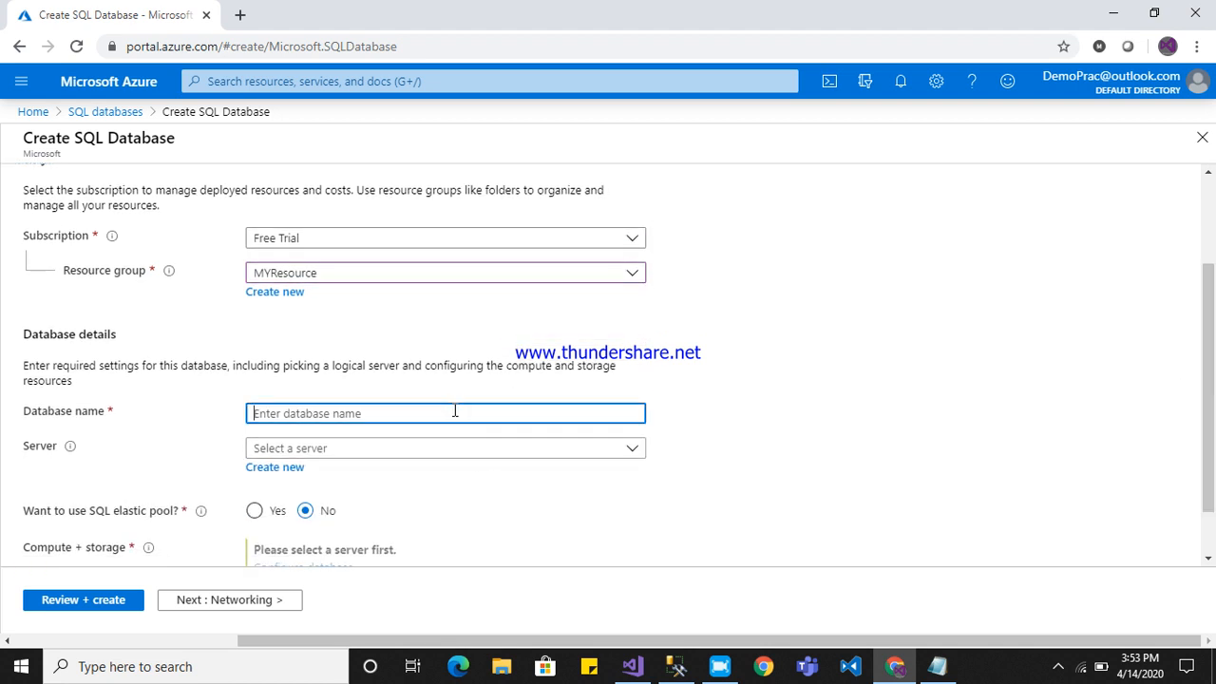
{"action": "type", "text": "DBDemo"}
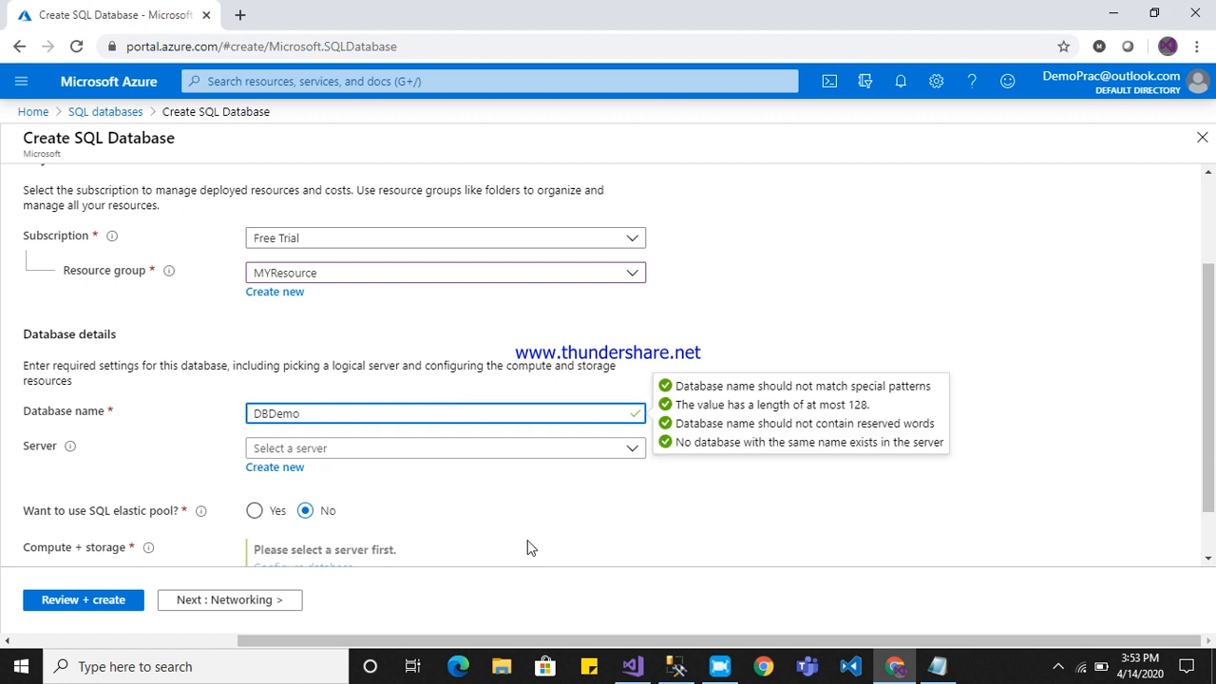
Switch to Notepad and replace the existing note with the line "DBName - : DBDemo".
{"action": "left_click", "coordinate": [937, 668]}
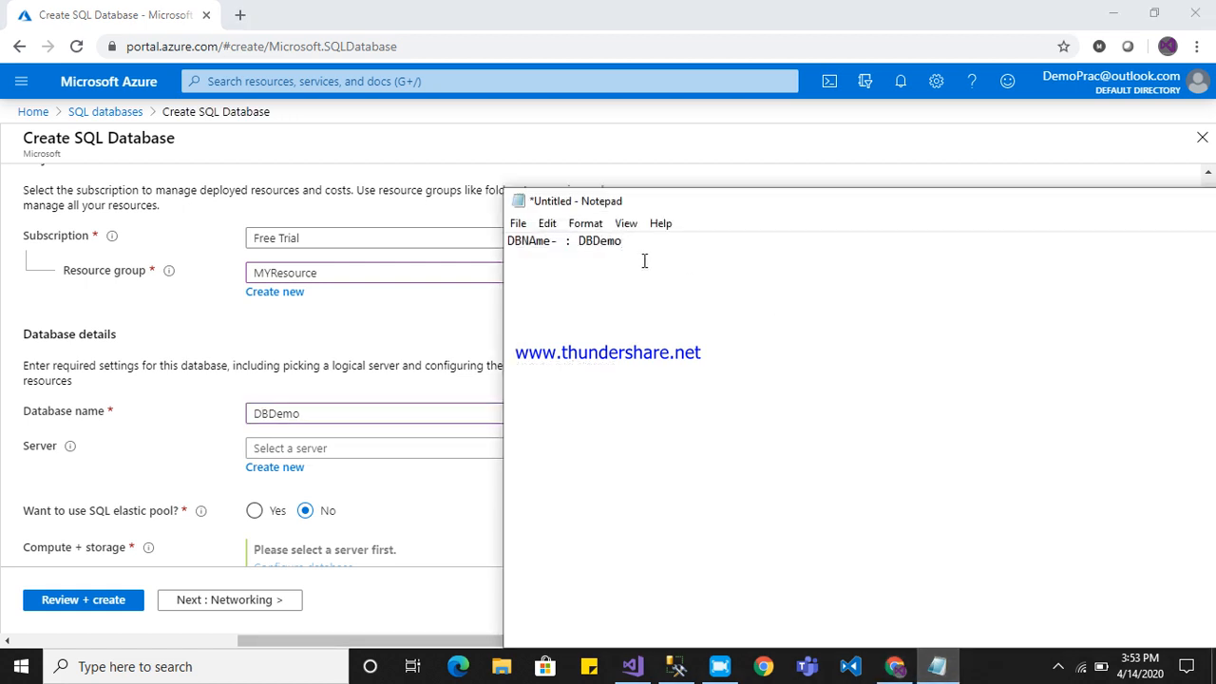
{"action": "left_click_drag", "start_coordinate": [665, 248], "coordinate": [480, 245]}
{"action": "type", "text": "DBName"}
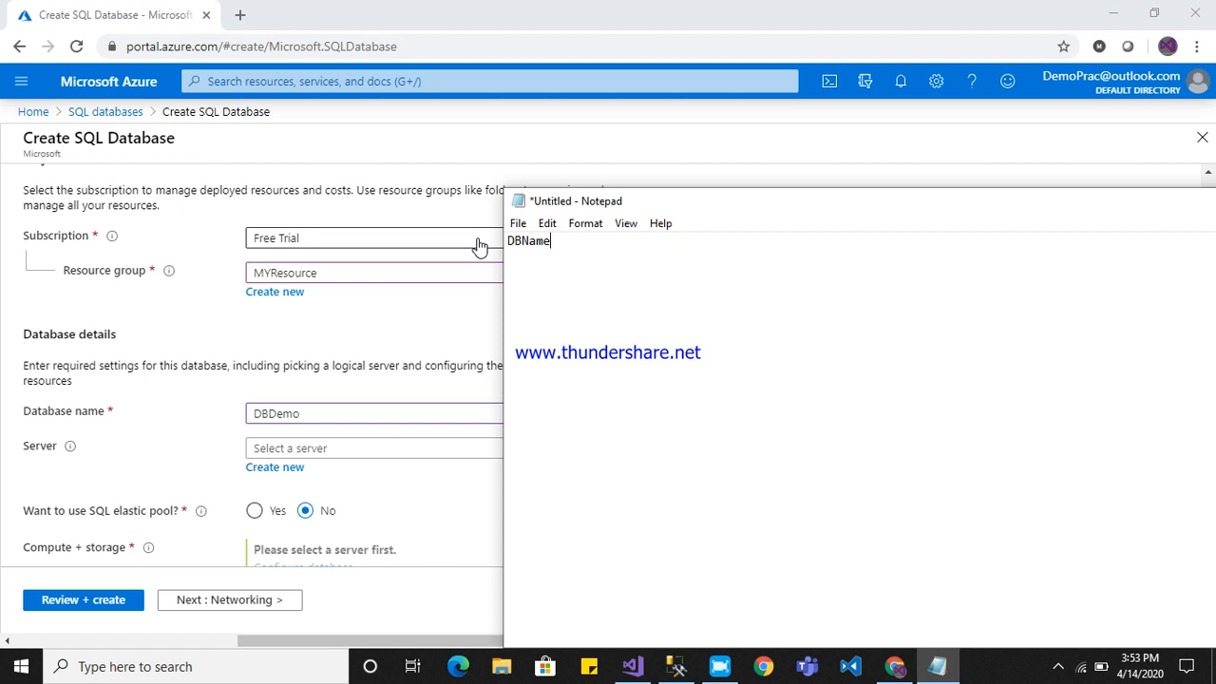
{"action": "type", "text": "- : DbDemo"}
{"action": "key", "text": "BackSpace"}
{"action": "key", "text": "BackSpace"}
{"action": "key", "text": "BackSpace"}
{"action": "key", "text": "BackSpace"}
{"action": "key", "text": "BackSpace"}
{"action": "type", "text": "BDemo"}
Return to the Azure portal and start a new server for the database, naming it dbservermain.
{"action": "left_click", "coordinate": [348, 335]}
{"action": "scroll", "coordinate": [1087, 466], "scroll_direction": "down", "scroll_amount": 1}
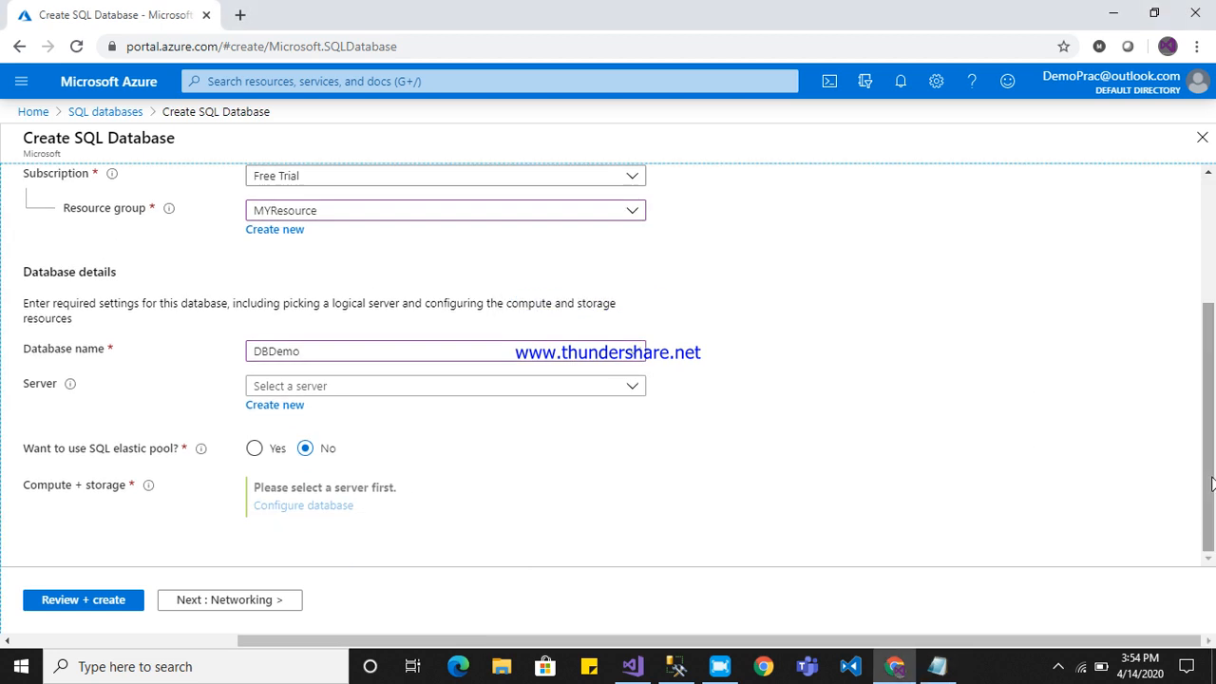
{"action": "left_click", "coordinate": [272, 406]}
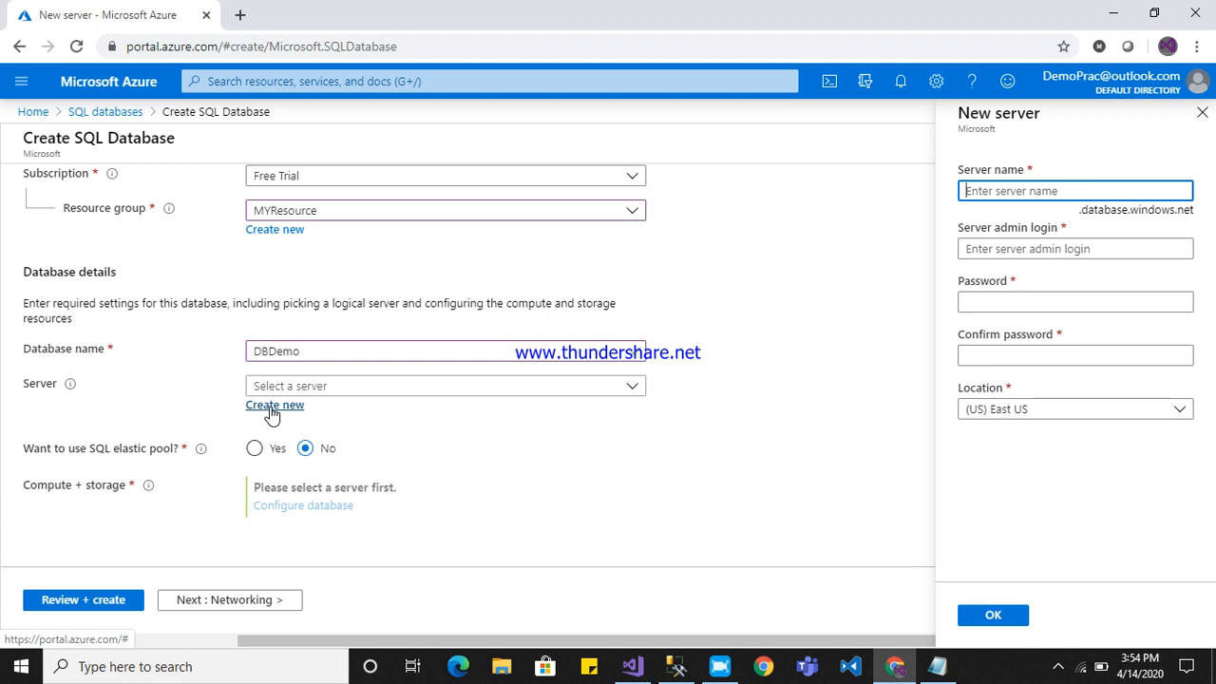
{"action": "left_click", "coordinate": [1028, 193]}
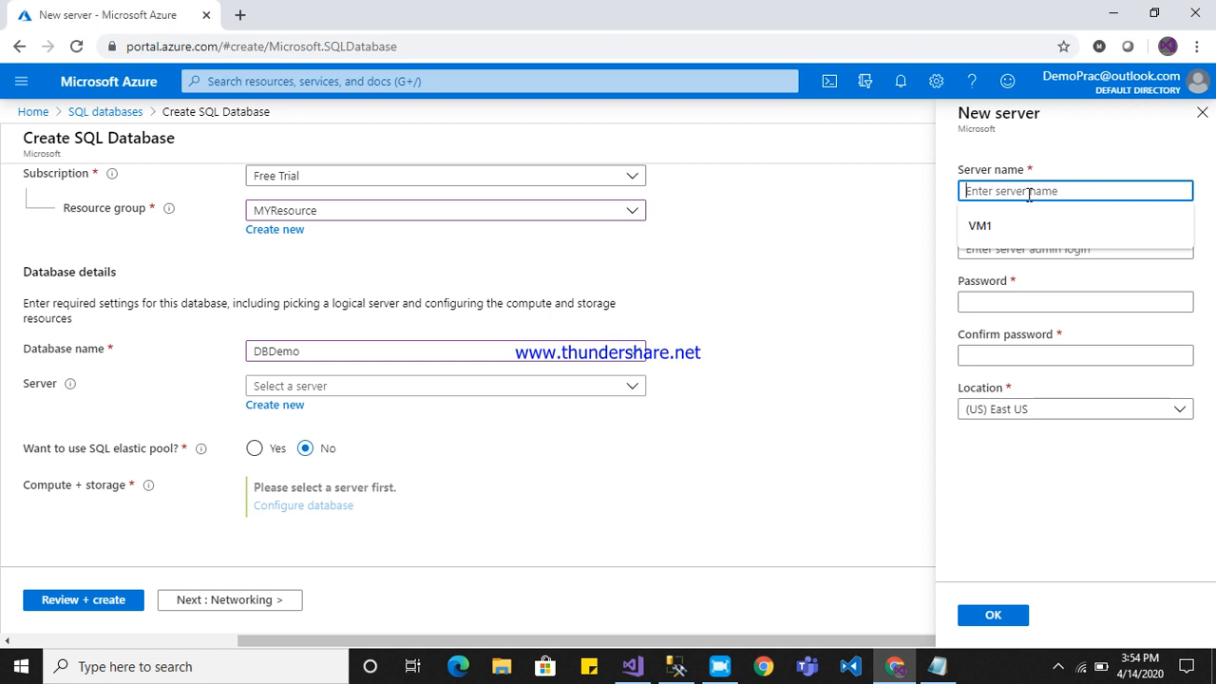
{"action": "type", "text": "DB"}
{"action": "key", "text": "BackSpace"}
{"action": "key", "text": "BackSpace"}
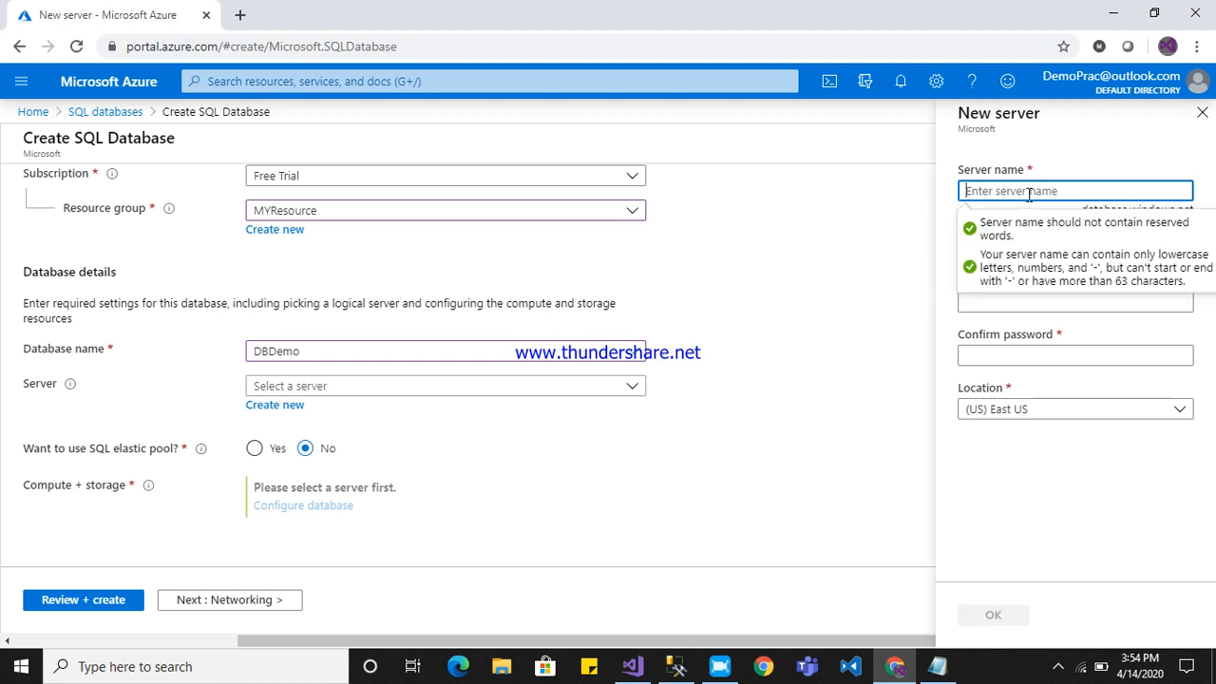
{"action": "type", "text": "dbmain"}
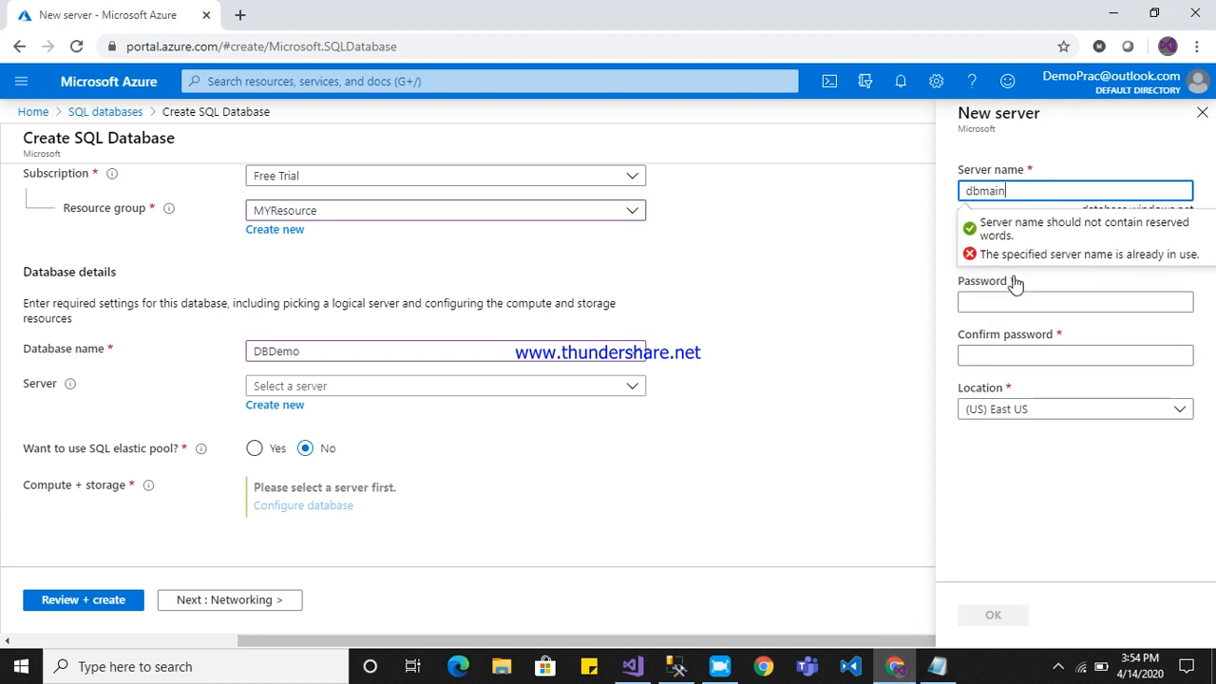
{"action": "key", "text": "Left"}
{"action": "type", "text": "server"}
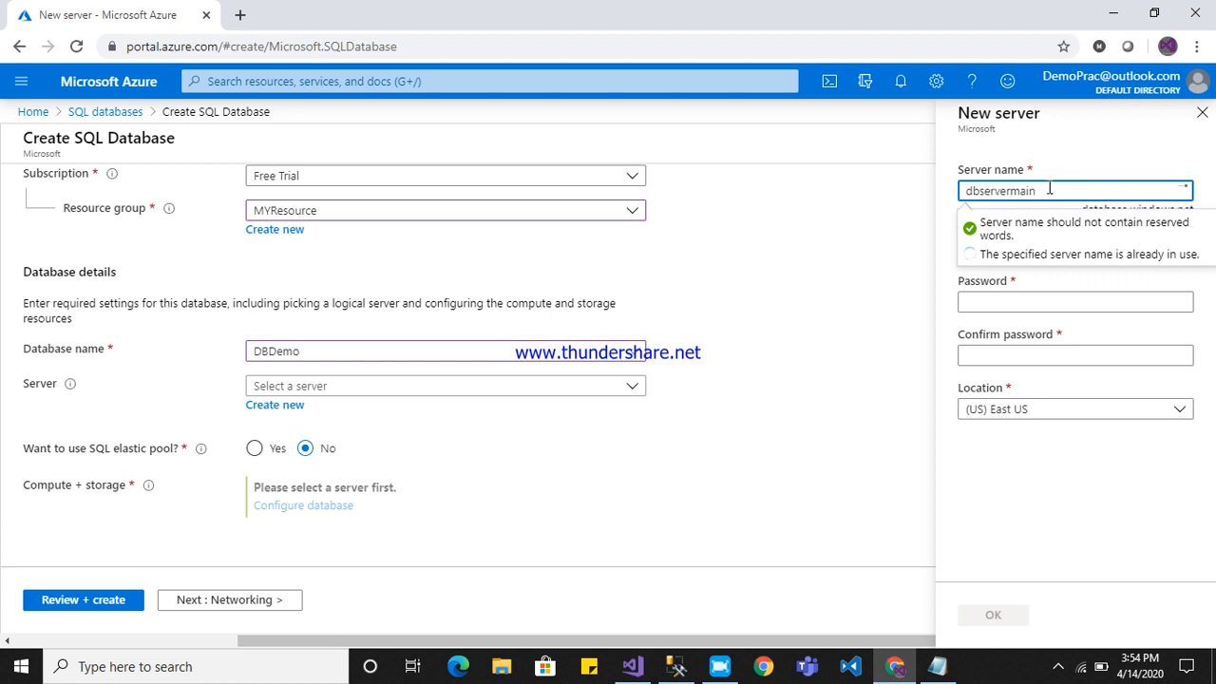
Copy the server name into a new Notepad line reading "server name :- dbservermain".
{"action": "left_click_drag", "start_coordinate": [1052, 191], "coordinate": [883, 198]}
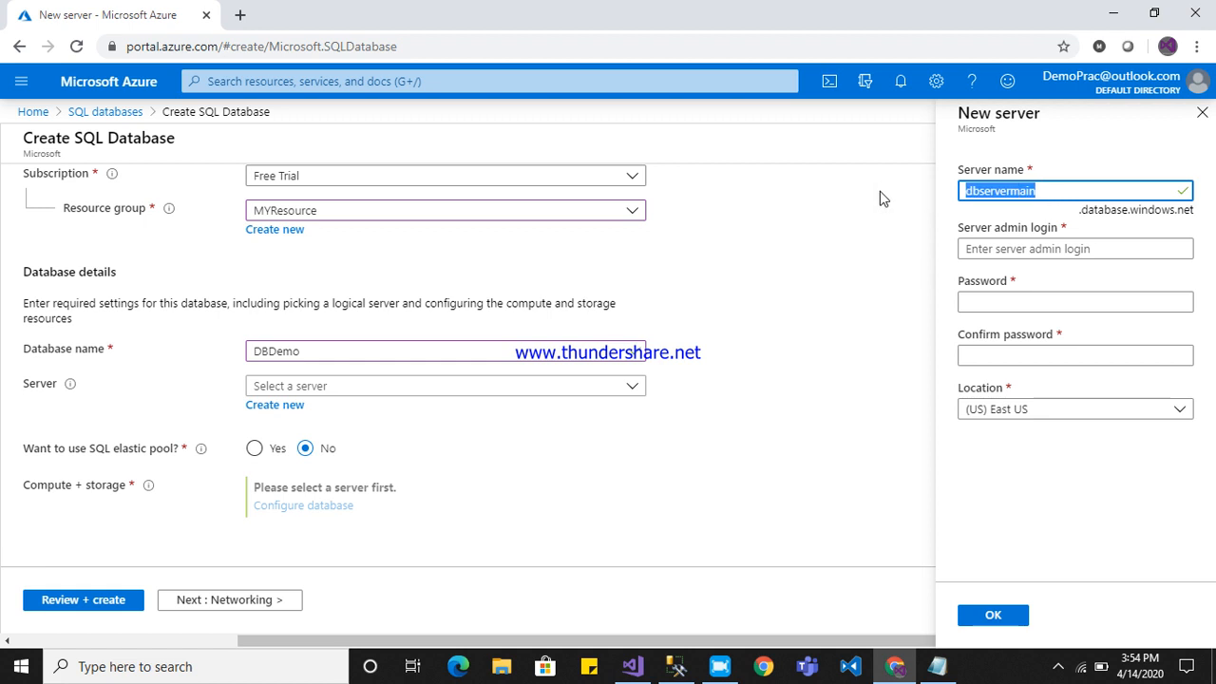
{"action": "left_click", "coordinate": [936, 666]}
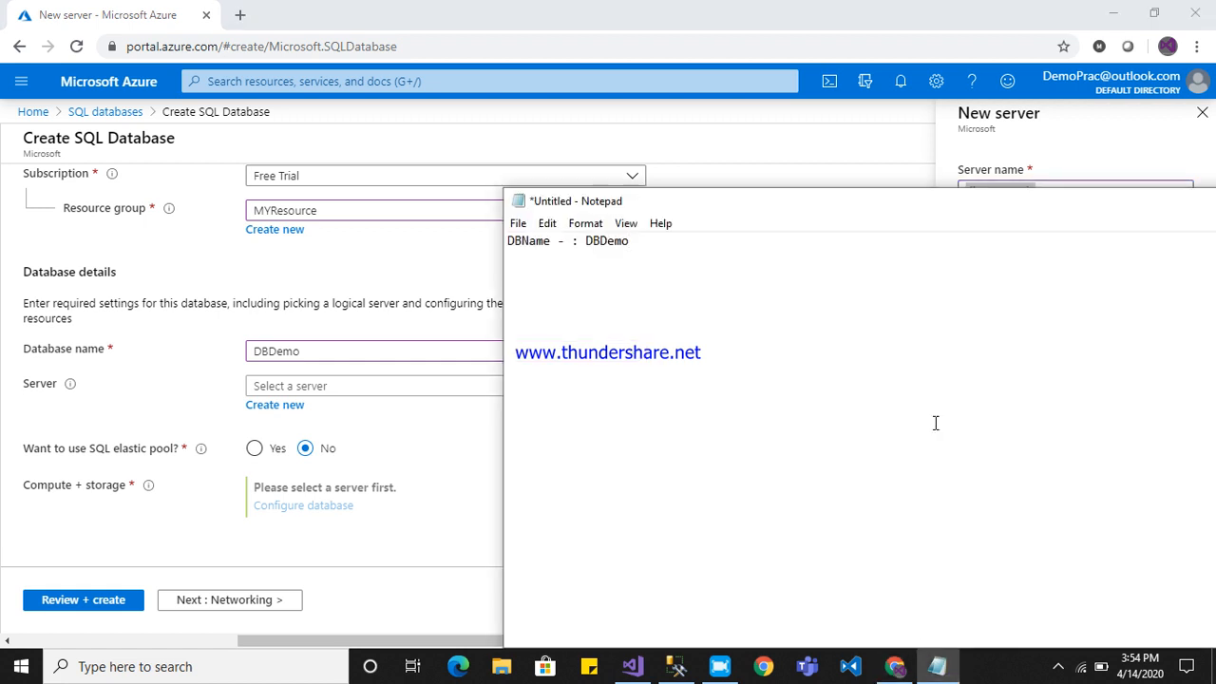
{"action": "key", "text": "Return"}
{"action": "type", "text": "server a"}
{"action": "key", "text": "BackSpace"}
{"action": "type", "text": "name :- dbservermain"}
Back in the Azure portal, enter the new server's admin login name, then its password and the password confirmation.
{"action": "key", "text": "alt+Tab"}
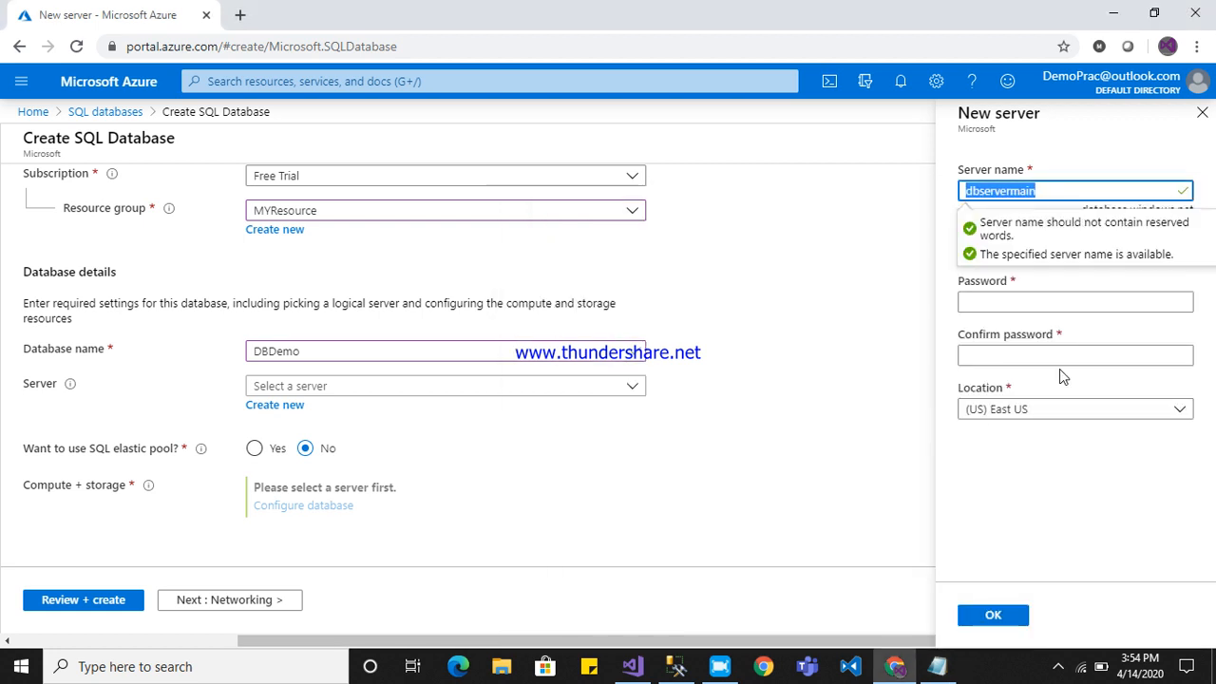
{"action": "left_click", "coordinate": [950, 285]}
{"action": "left_click", "coordinate": [1049, 252]}
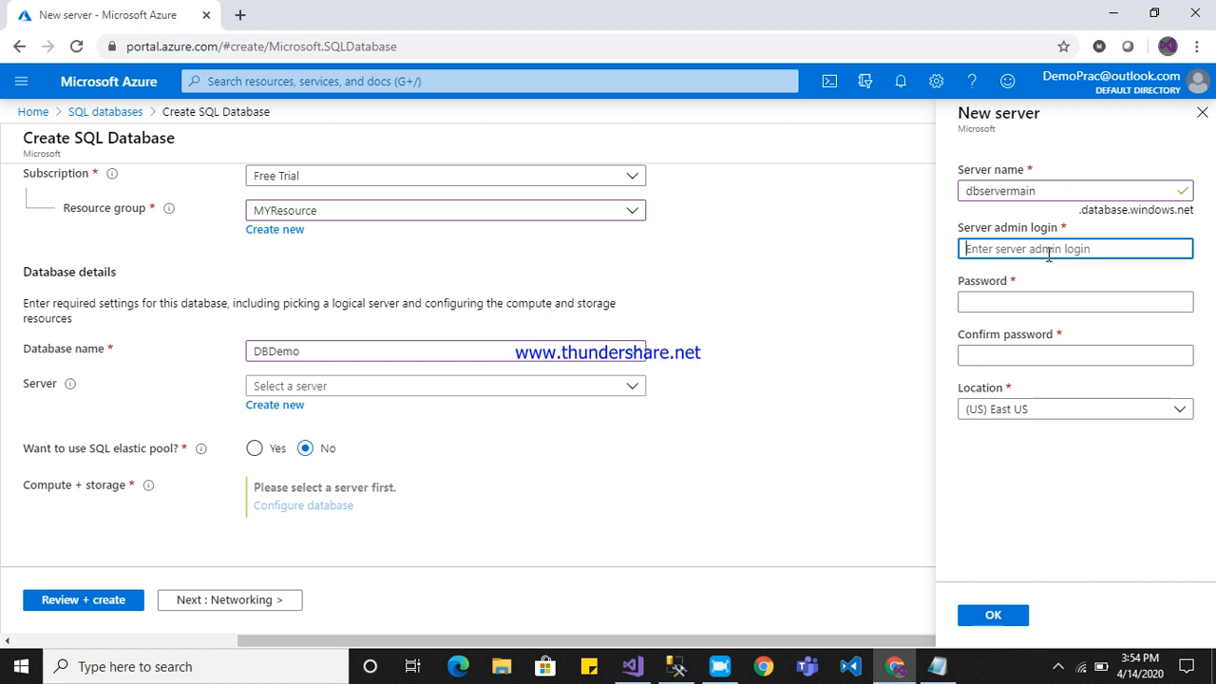
{"action": "type", "text": "ankit"}
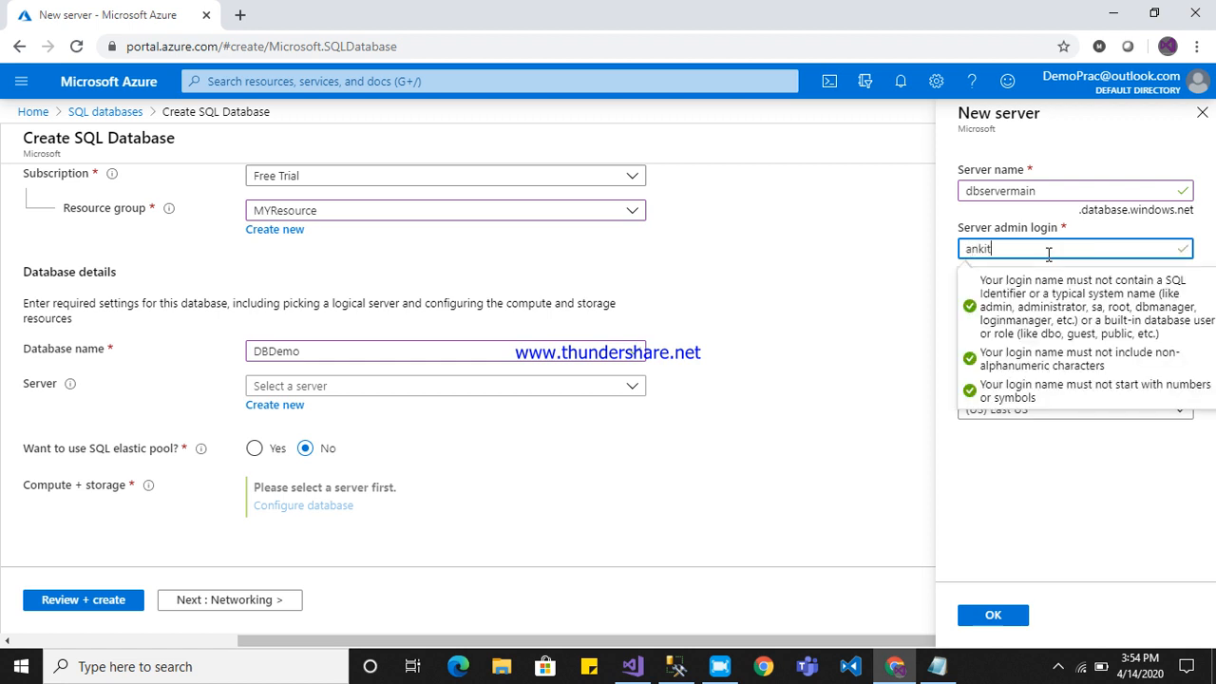
{"action": "left_click", "coordinate": [1037, 300]}
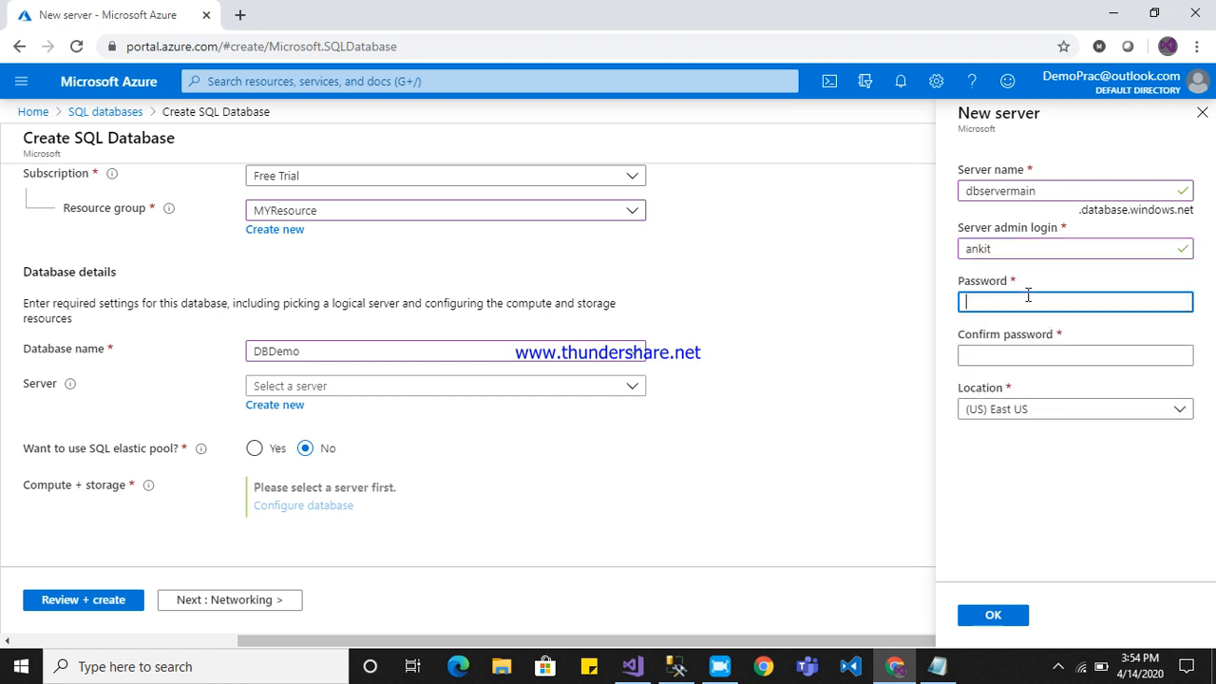
{"action": "type", "text": "****"}
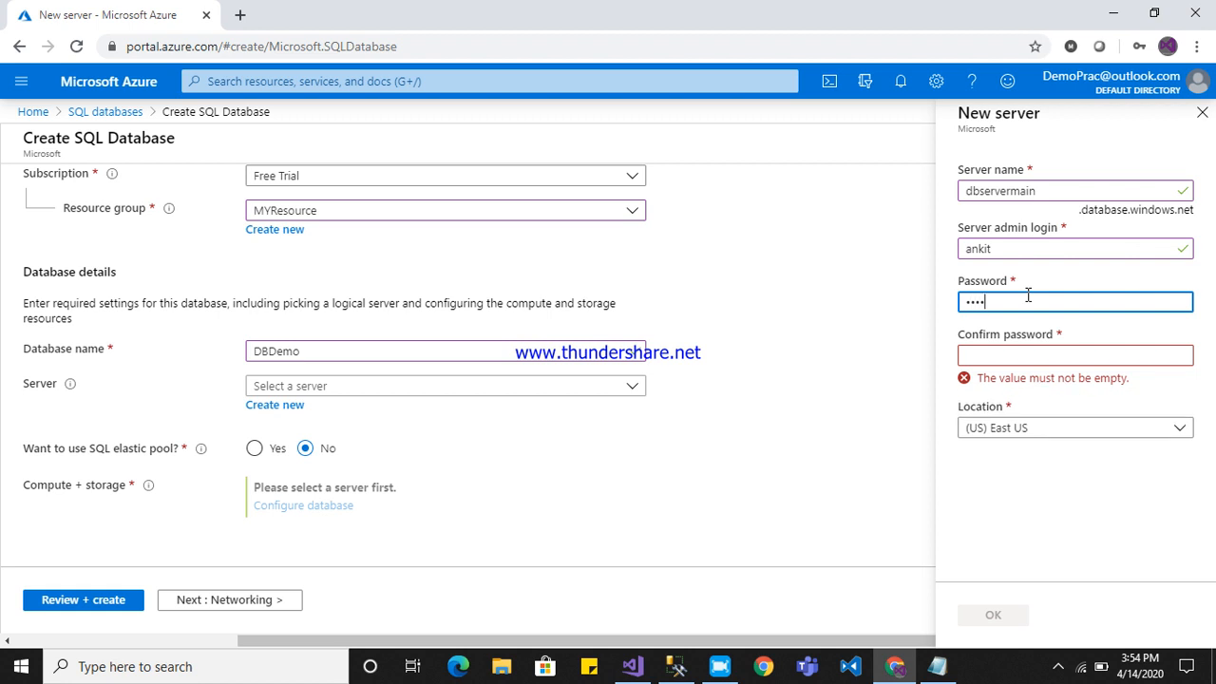
{"action": "type", "text": "******"}
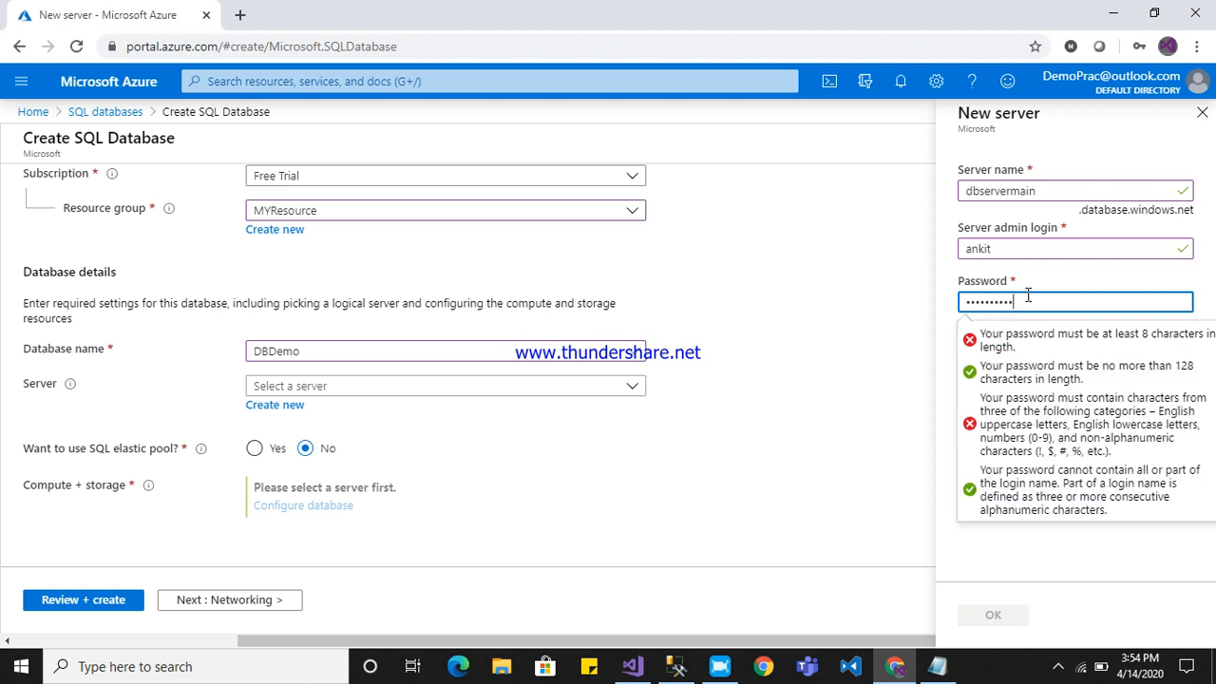
{"action": "left_click", "coordinate": [1018, 361]}
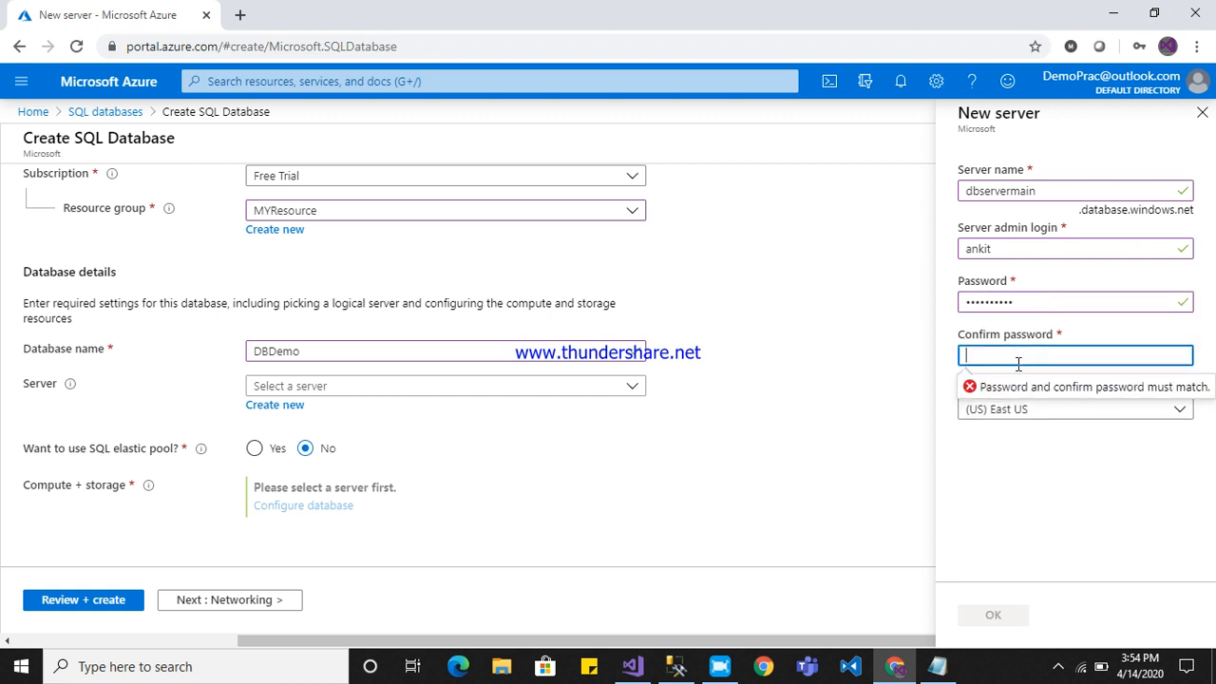
{"action": "type", "text": "***********"}
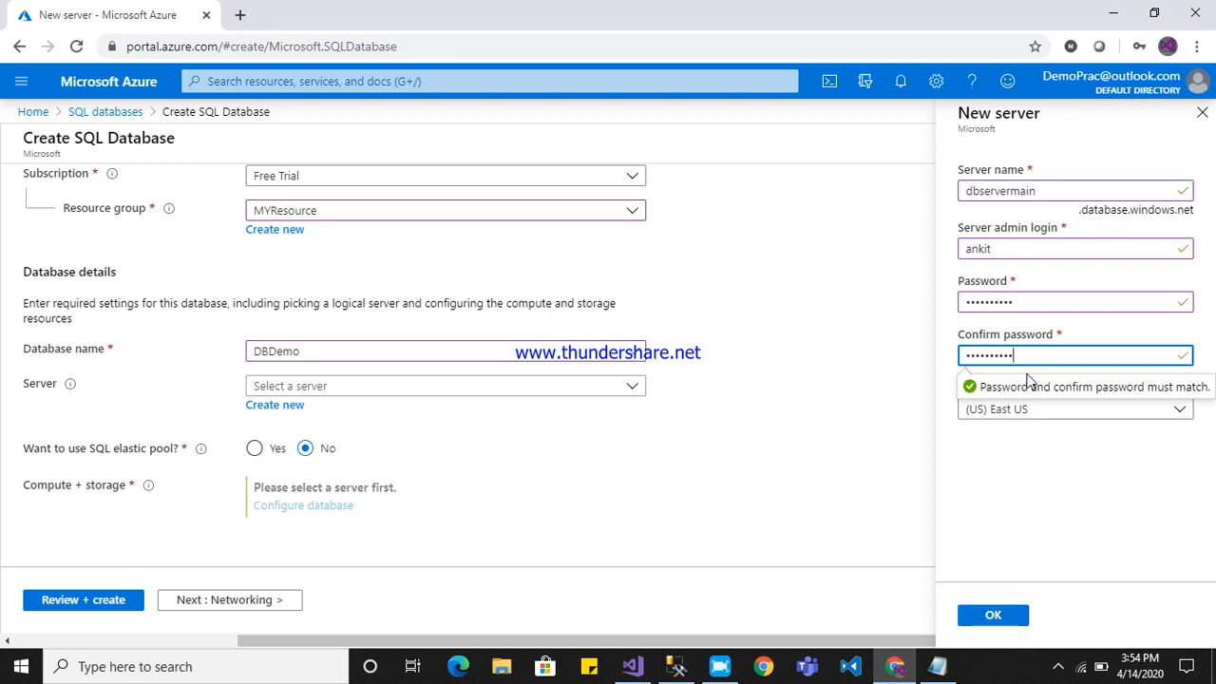
Switch to Notepad and add an "admin login :-" line recording the server admin's login name.
{"action": "key", "text": "alt+Tab"}
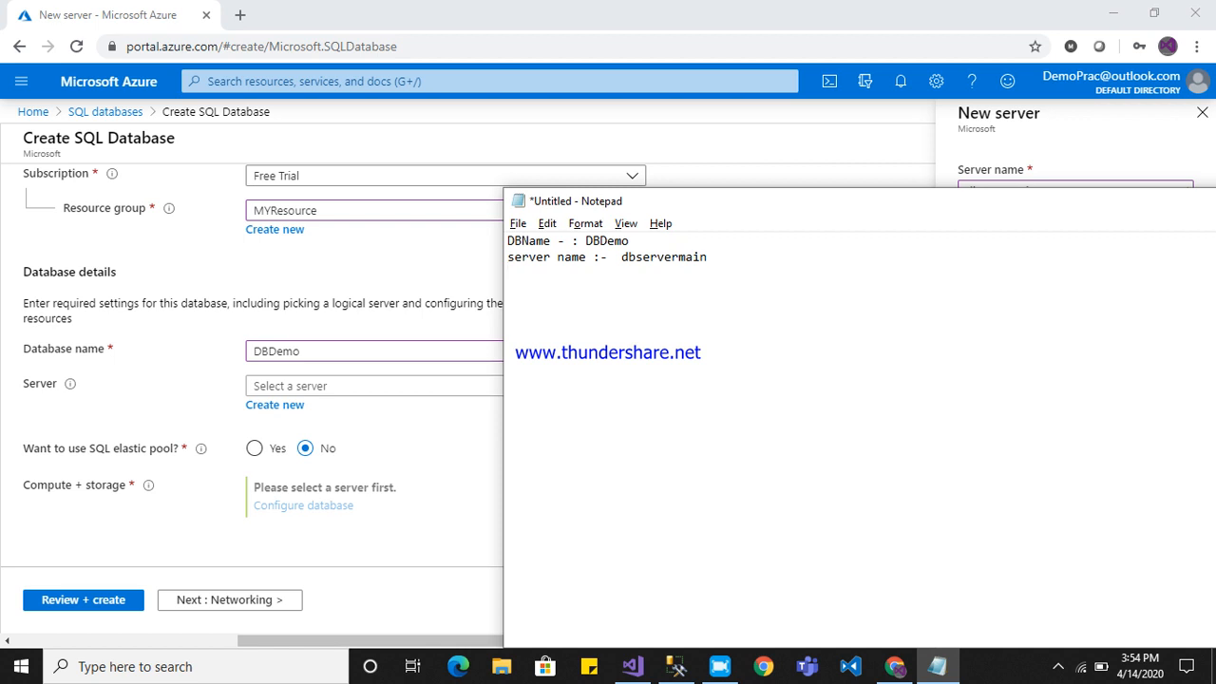
{"action": "key", "text": "alt+Tab"}
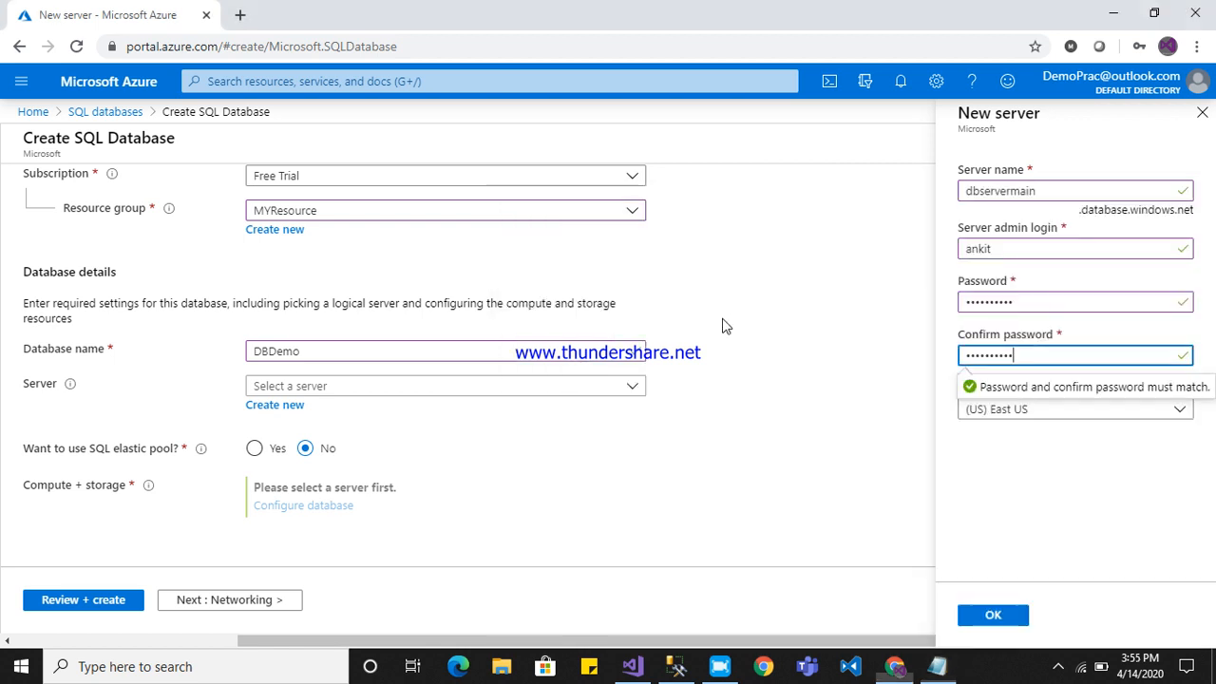
{"action": "key", "text": "alt+Tab"}
{"action": "key", "text": "Return"}
{"action": "type", "text": "a"}
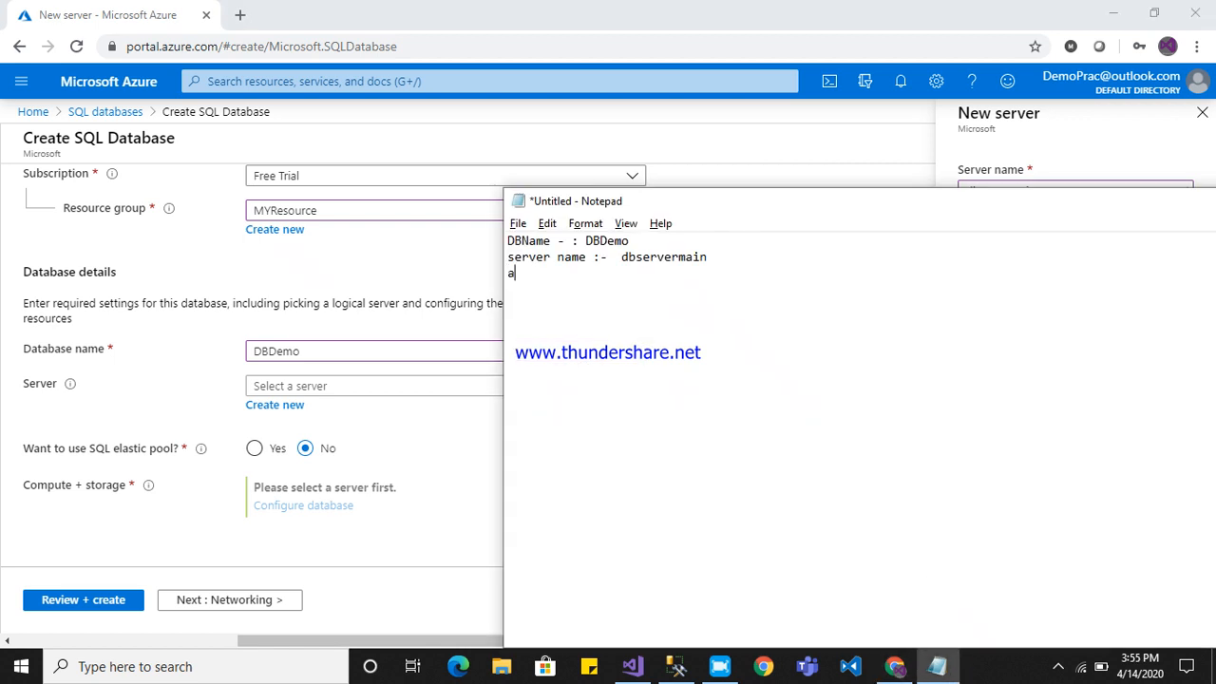
{"action": "type", "text": "dmin login  :="}
{"action": "key", "text": "BackSpace"}
{"action": "key", "text": "BackSpace"}
{"action": "type", "text": "- ankit"}
{"action": "key", "text": "BackSpace"}
Add a "pass :-" line with the server admin password and extend the login label to "admin login/username".
{"action": "type", "text": "pass"}
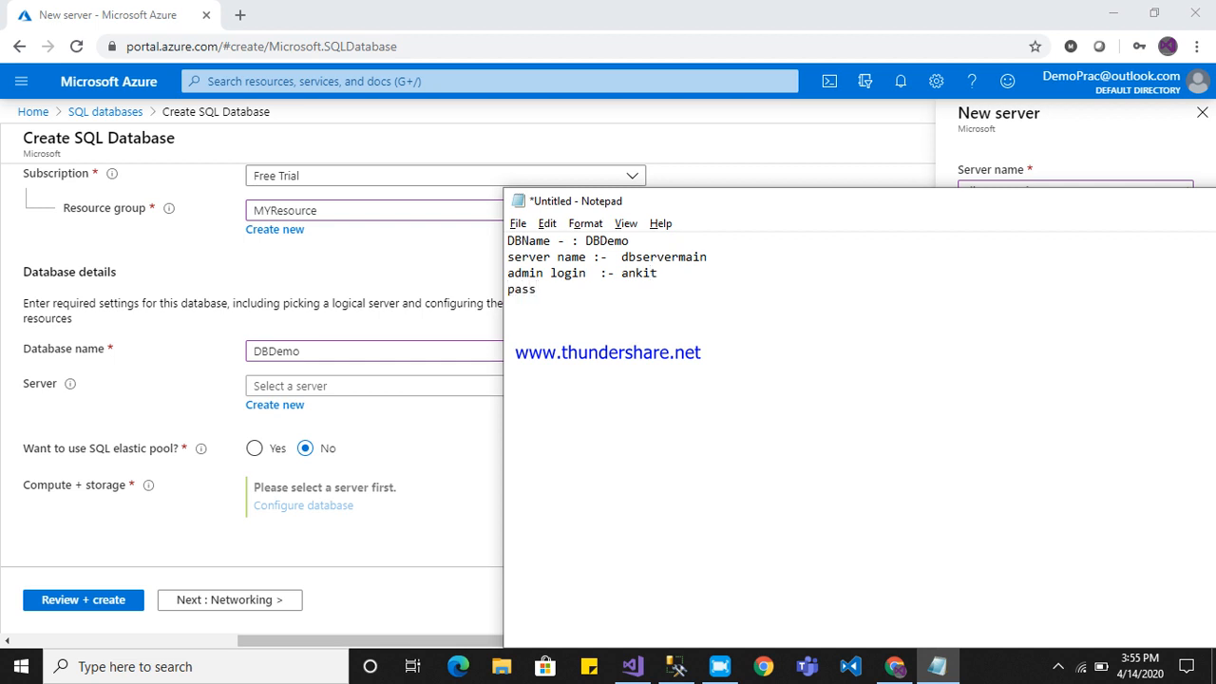
{"action": "type", "text": " :-"}
{"action": "key", "text": "Up"}
{"action": "type", "text": "/usera"}
{"action": "key", "text": "BackSpace"}
{"action": "type", "text": "rname"}
{"action": "key", "text": "Down"}
{"action": "type", "text": "Demo"}
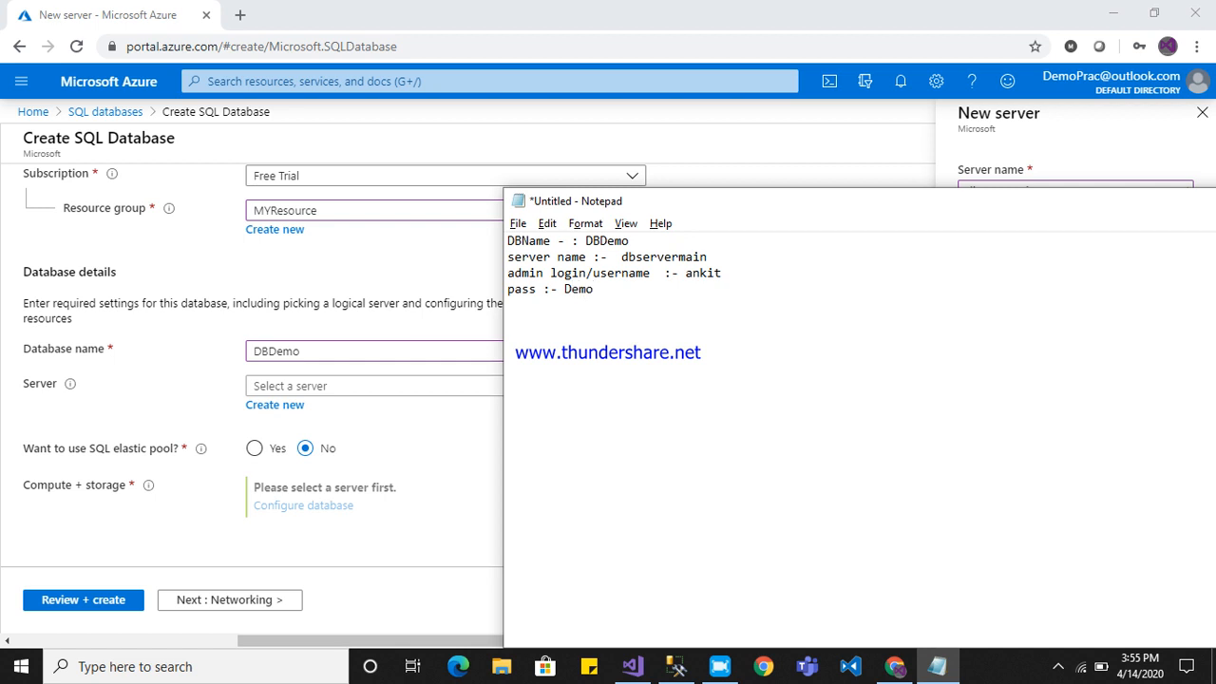
{"action": "type", "text": "@12345"}
Return to the Azure portal and set the new server's location to (US) West US.
{"action": "key", "text": "alt+Tab"}
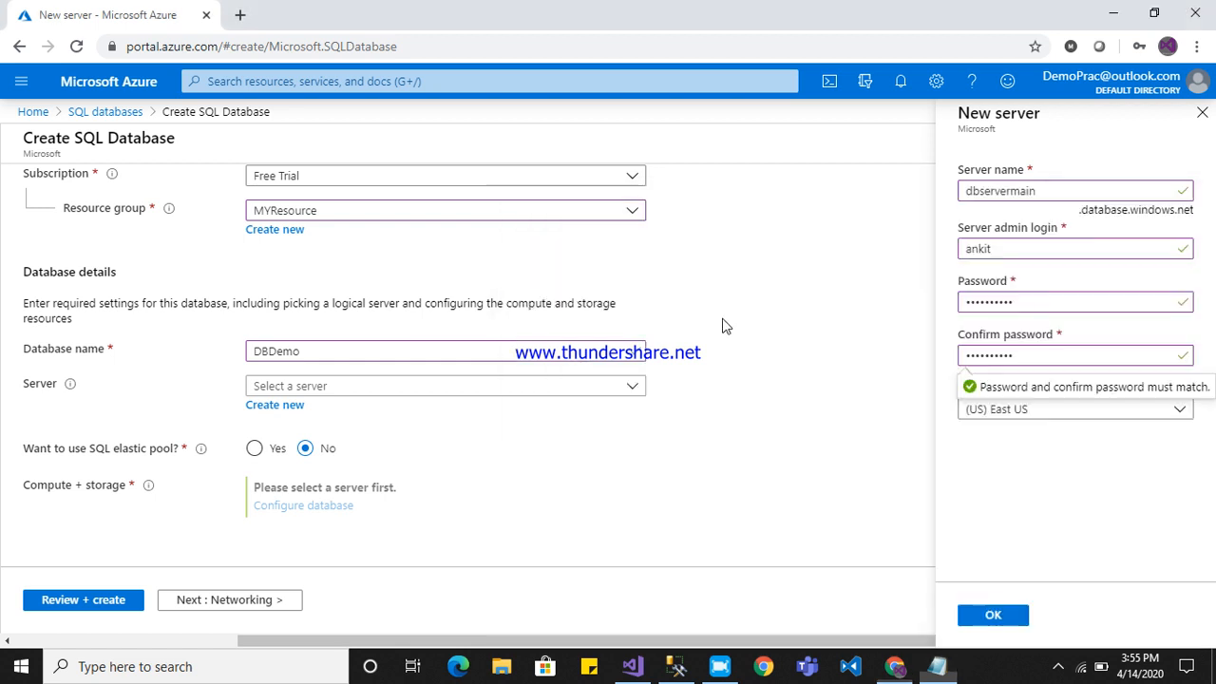
{"action": "left_click", "coordinate": [1182, 414]}
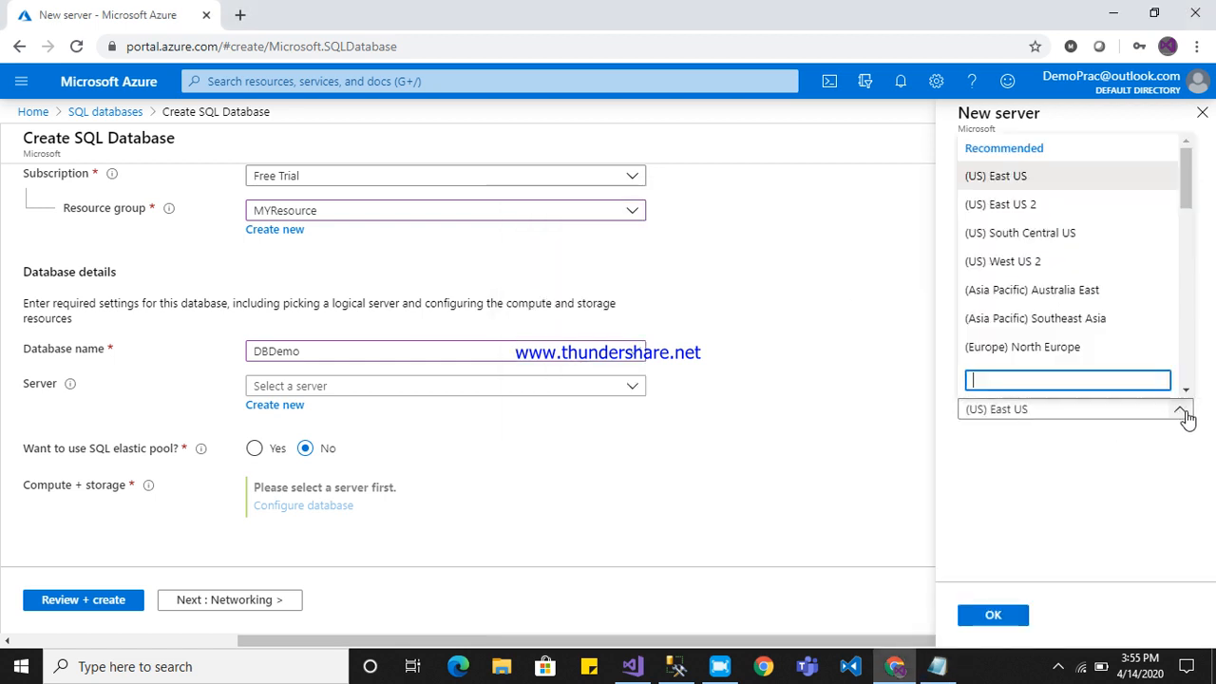
{"action": "left_click_drag", "start_coordinate": [1184, 168], "coordinate": [1186, 243]}
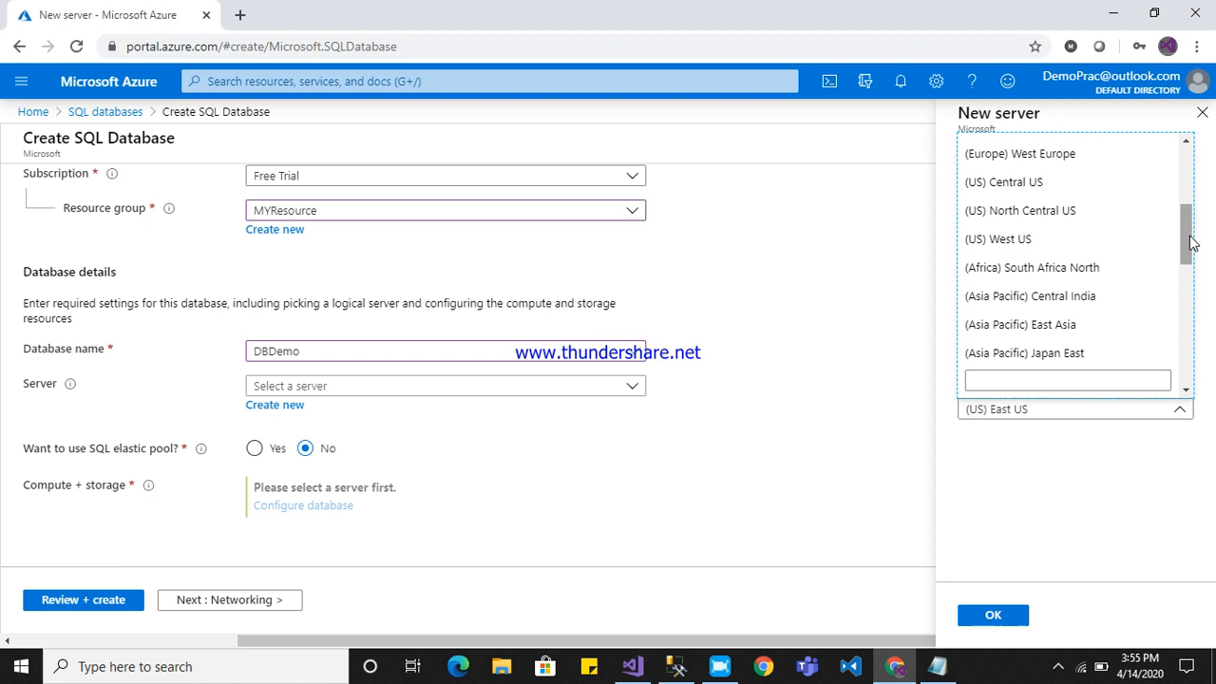
{"action": "left_click", "coordinate": [1085, 244]}
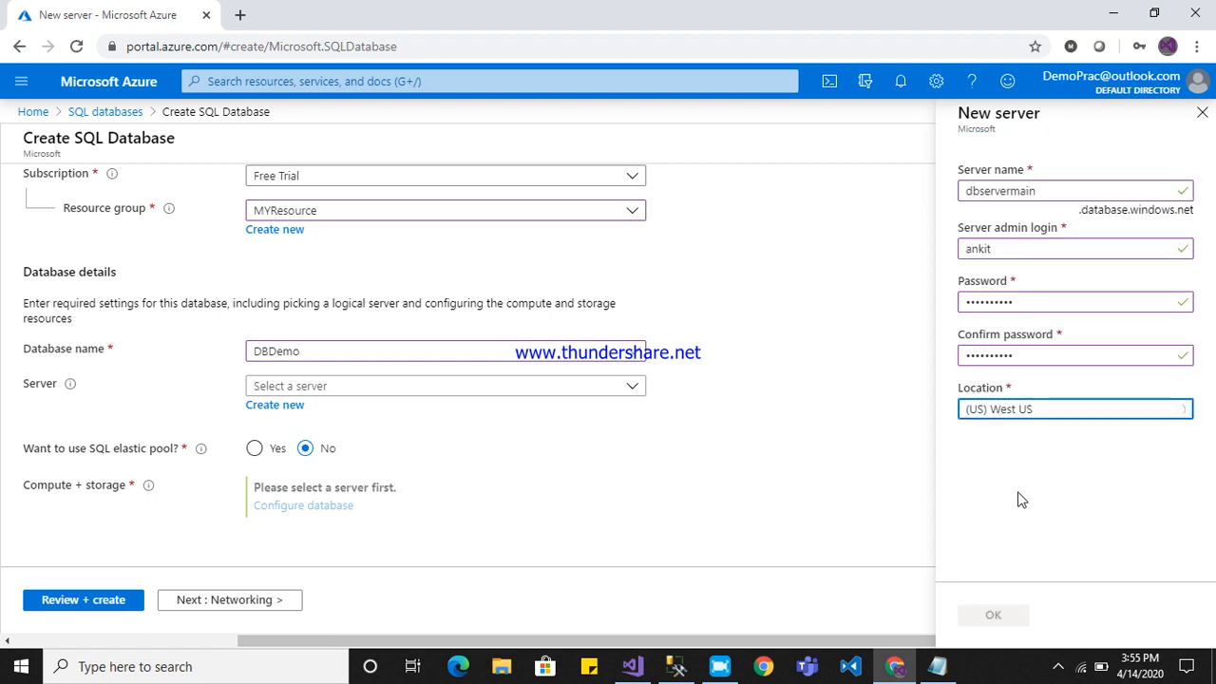
Confirm the new server dbservermain for the database and review the SQL elastic pool setting, keeping it at No.
{"action": "left_click", "coordinate": [994, 615]}
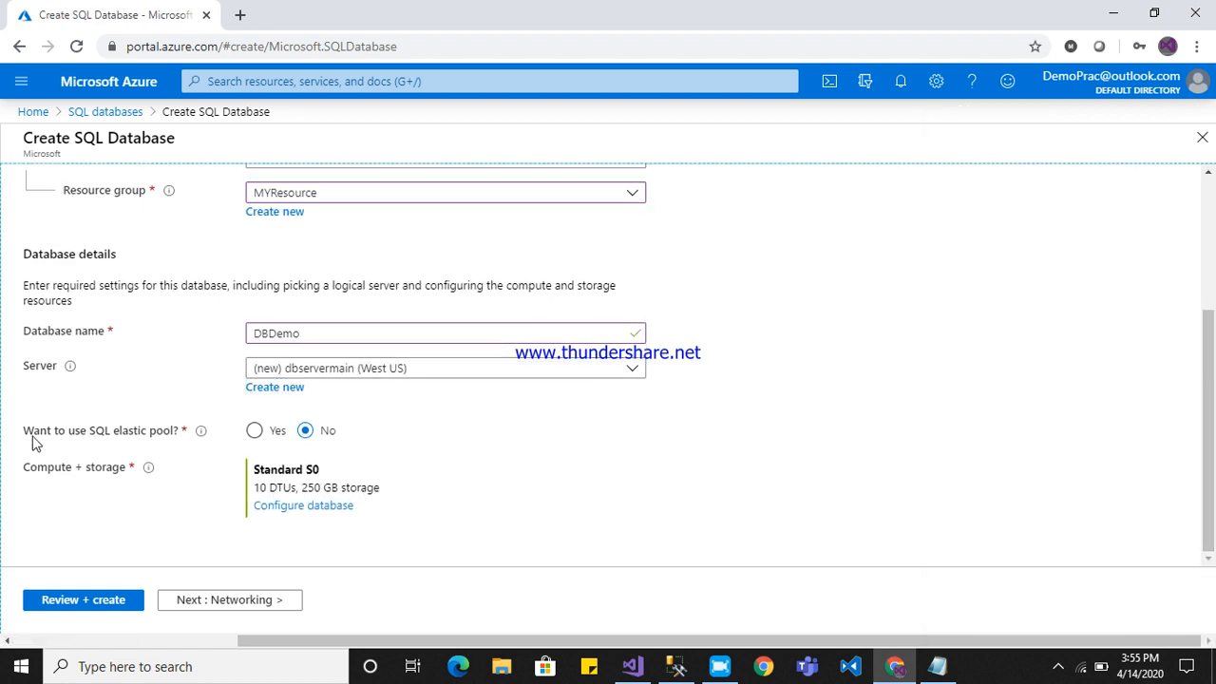
{"action": "mouse_move", "coordinate": [17, 431]}
{"action": "left_mouse_down"}
{"action": "mouse_move", "coordinate": [77, 434]}
{"action": "mouse_move", "coordinate": [22, 424]}
{"action": "left_mouse_up"}
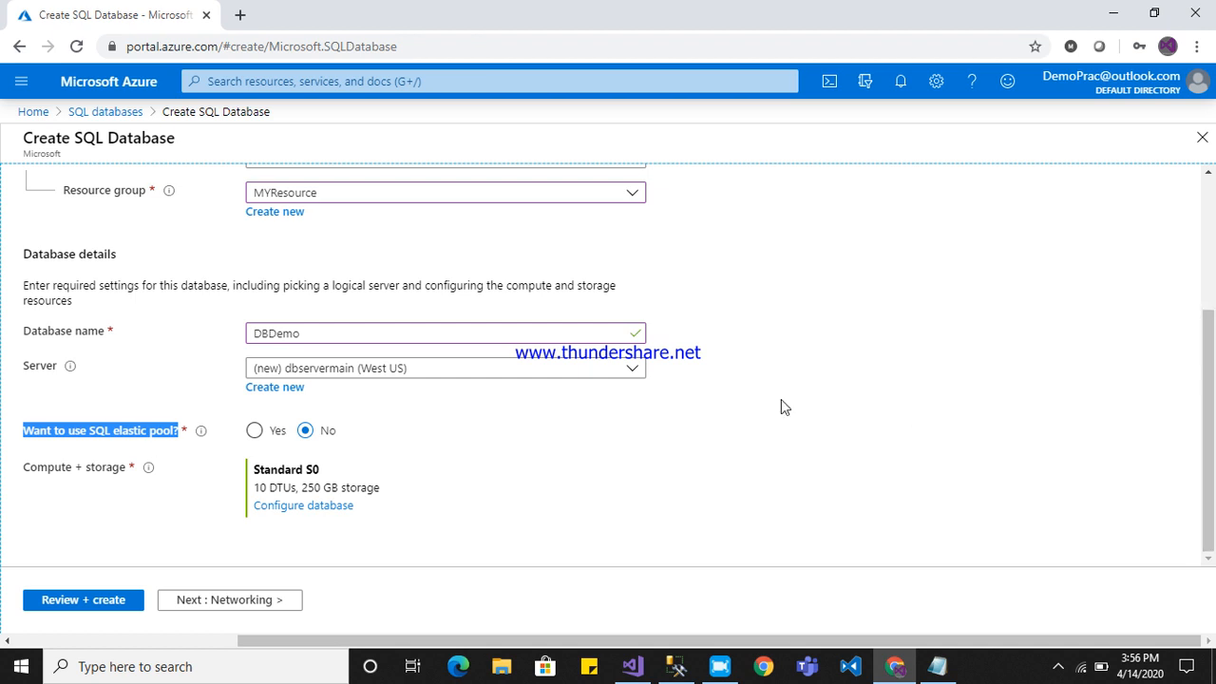
{"action": "left_click", "coordinate": [72, 440]}
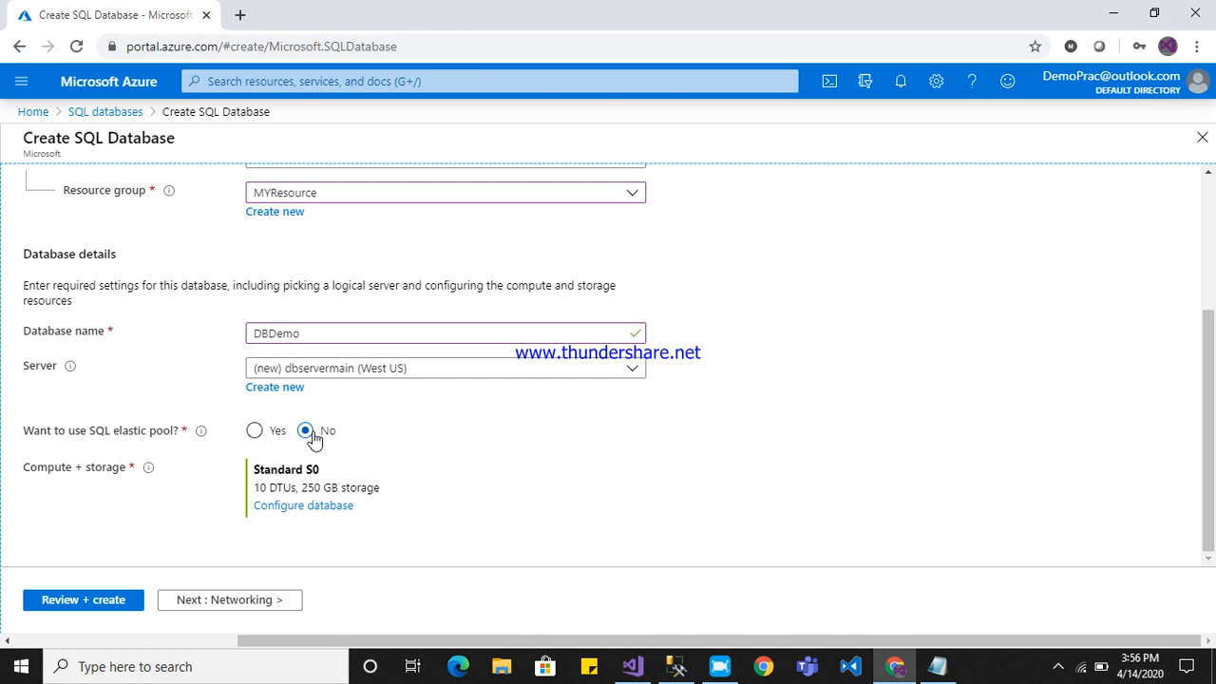
Compare the Basic and Standard tiers for the database's compute and storage, and apply Basic with 2 GB maximum data size.
{"action": "left_click", "coordinate": [295, 507]}
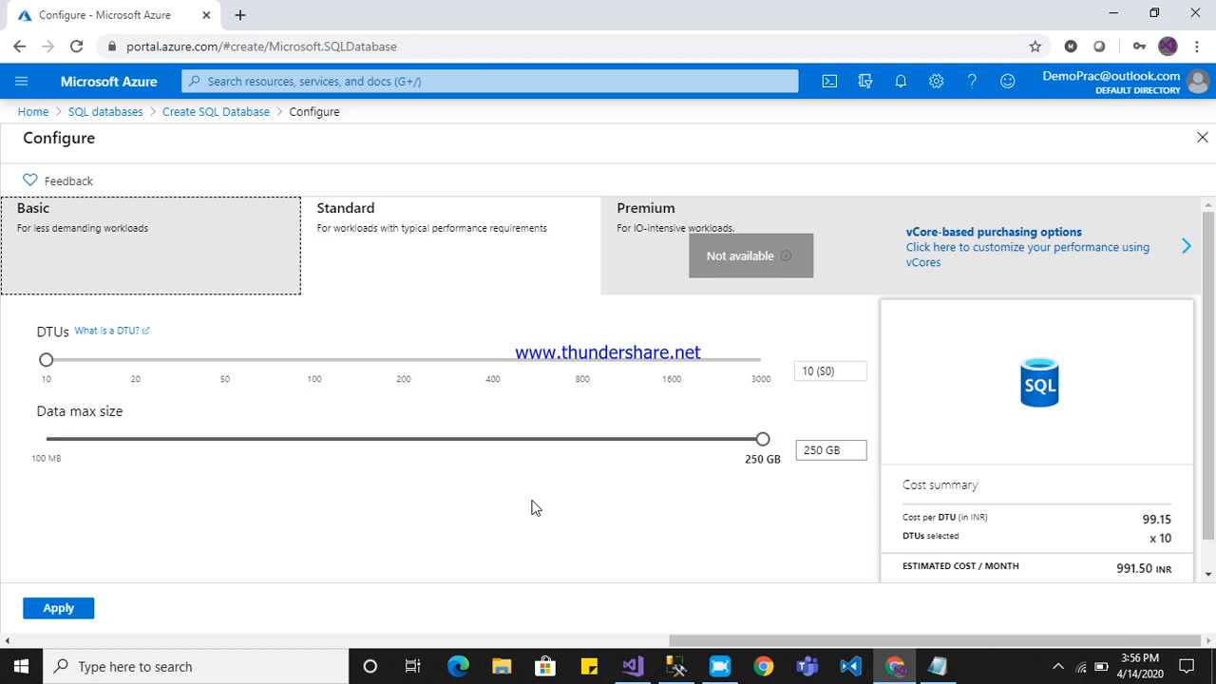
{"action": "left_click", "coordinate": [157, 245]}
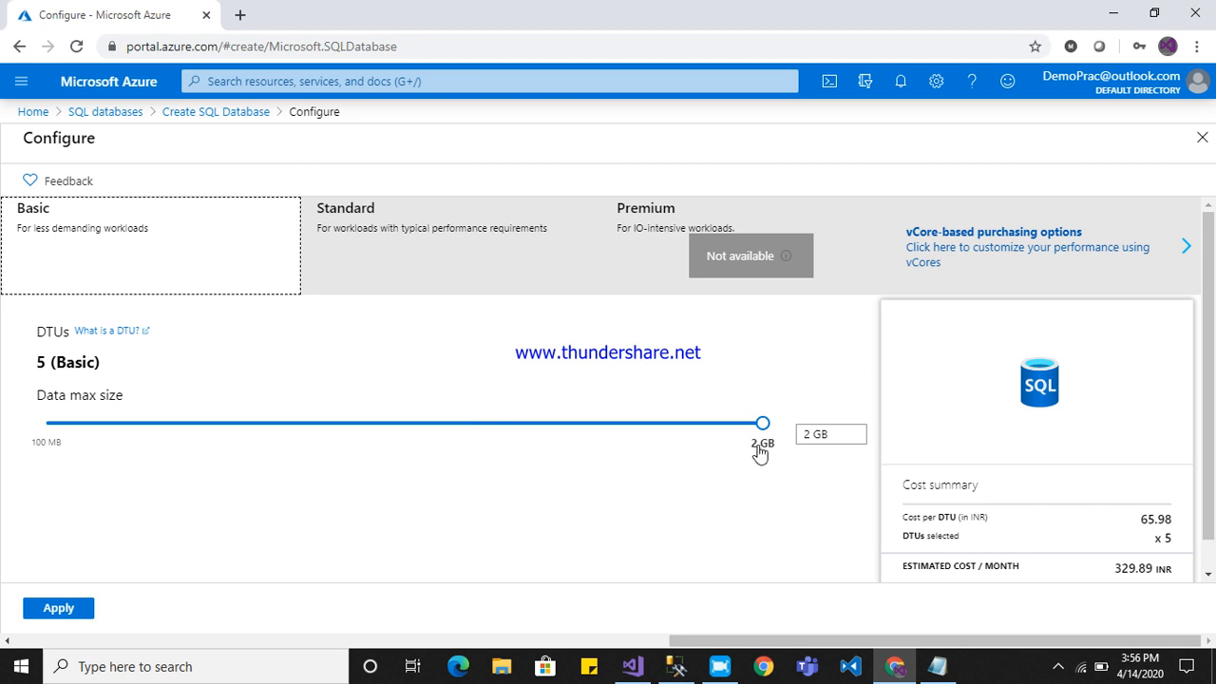
{"action": "left_click", "coordinate": [410, 242]}
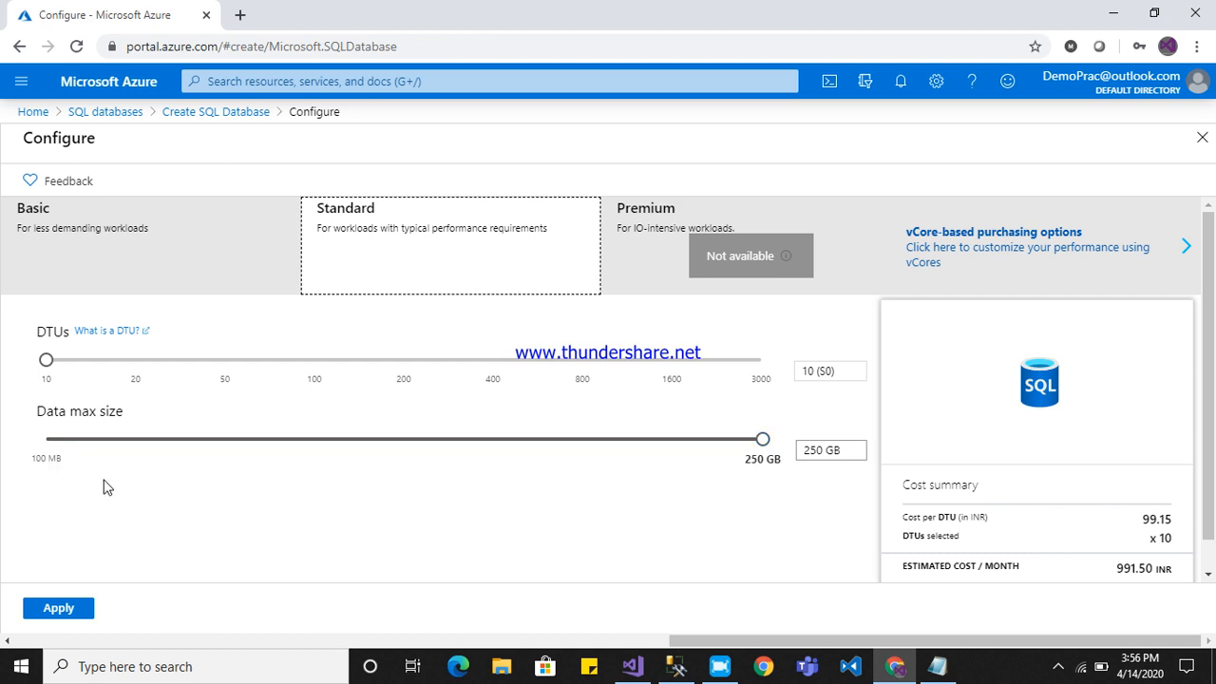
{"action": "left_click", "coordinate": [139, 236]}
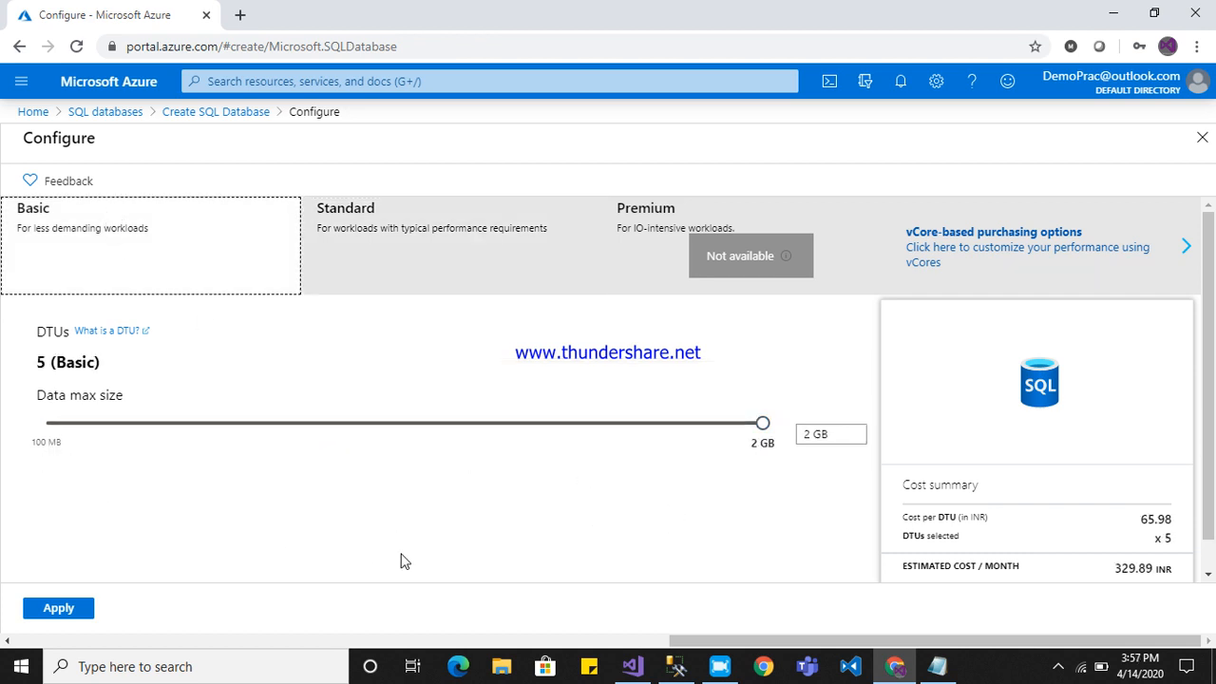
{"action": "left_click", "coordinate": [72, 608]}
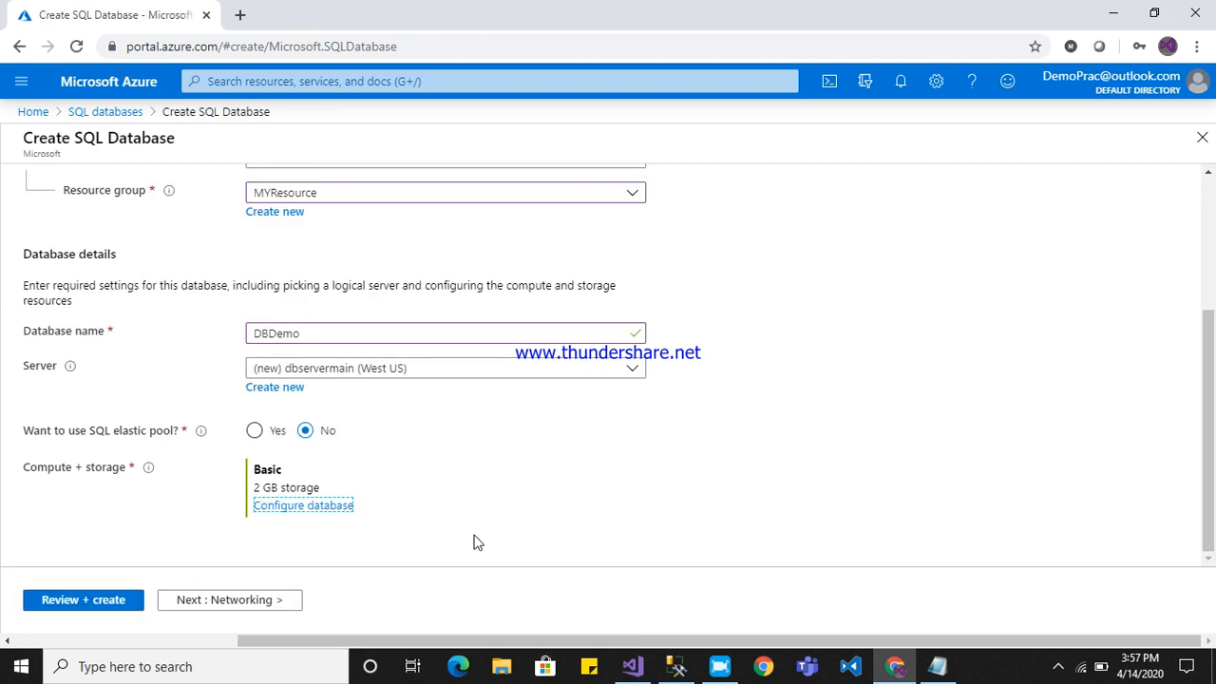
Proceed to the networking settings and set the connectivity method to Public endpoint.
{"action": "left_click", "coordinate": [244, 604]}
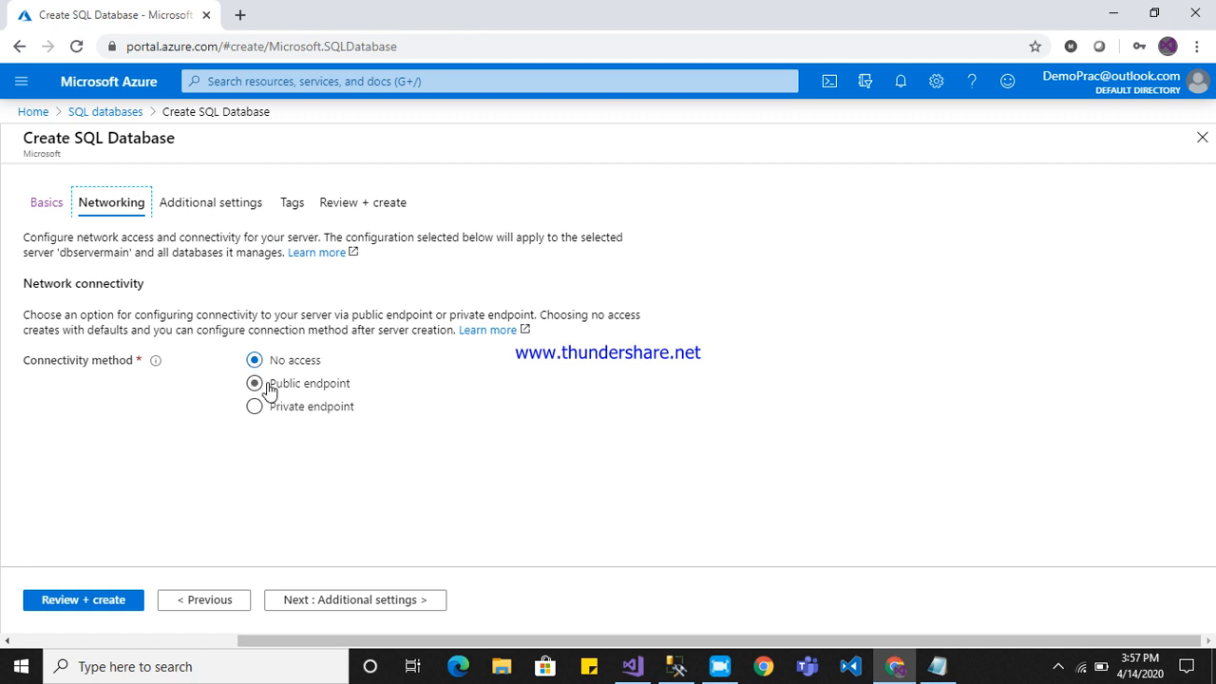
{"action": "left_click", "coordinate": [255, 385]}
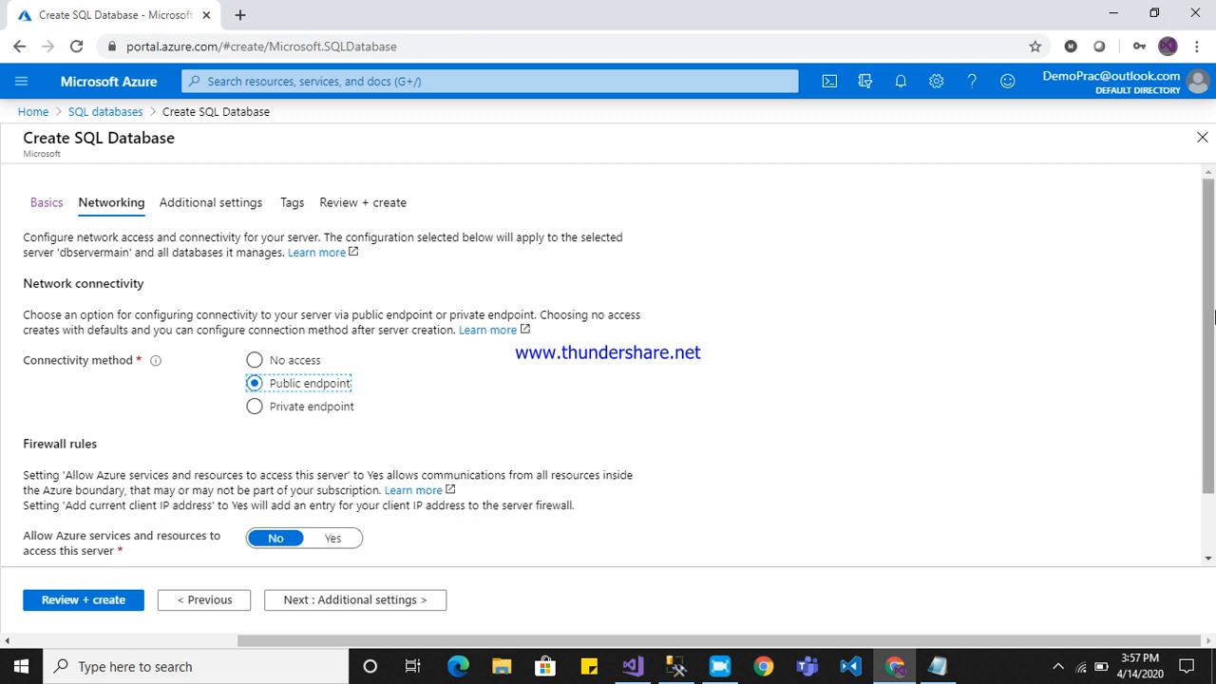
{"action": "left_click_drag", "start_coordinate": [1213, 316], "coordinate": [1213, 403]}
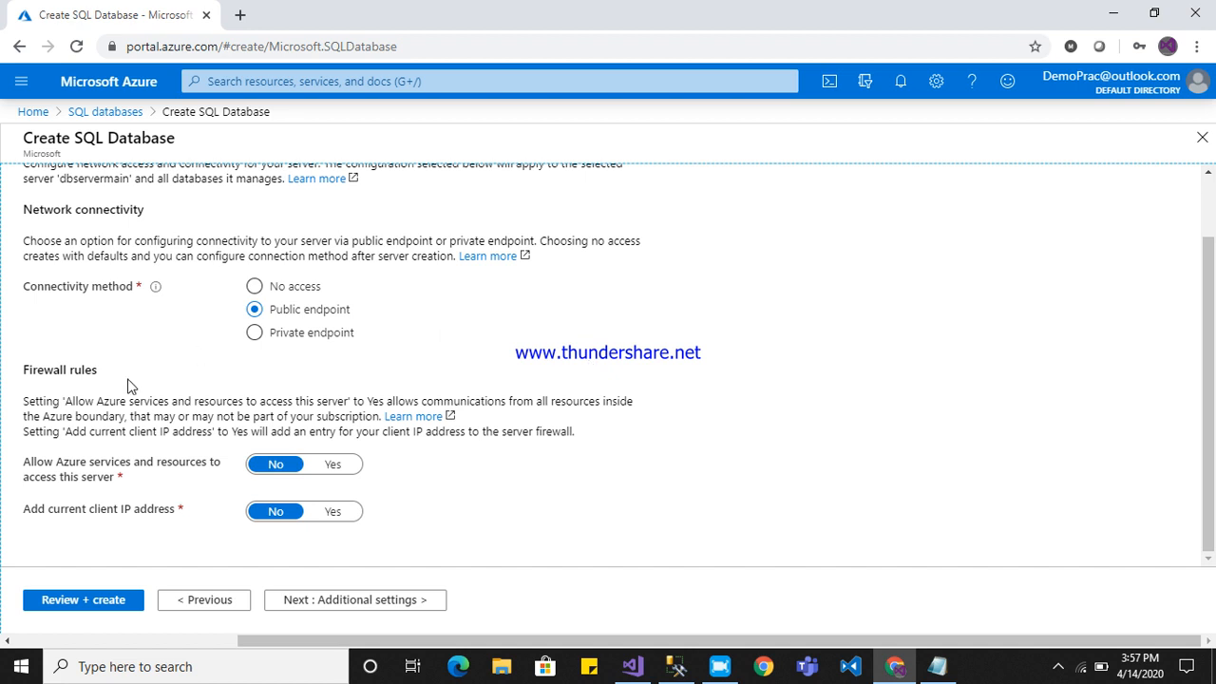
Set the firewall rules to allow Azure services and resources to access the server and to add the current client IP address.
{"action": "left_click_drag", "start_coordinate": [26, 369], "coordinate": [123, 382]}
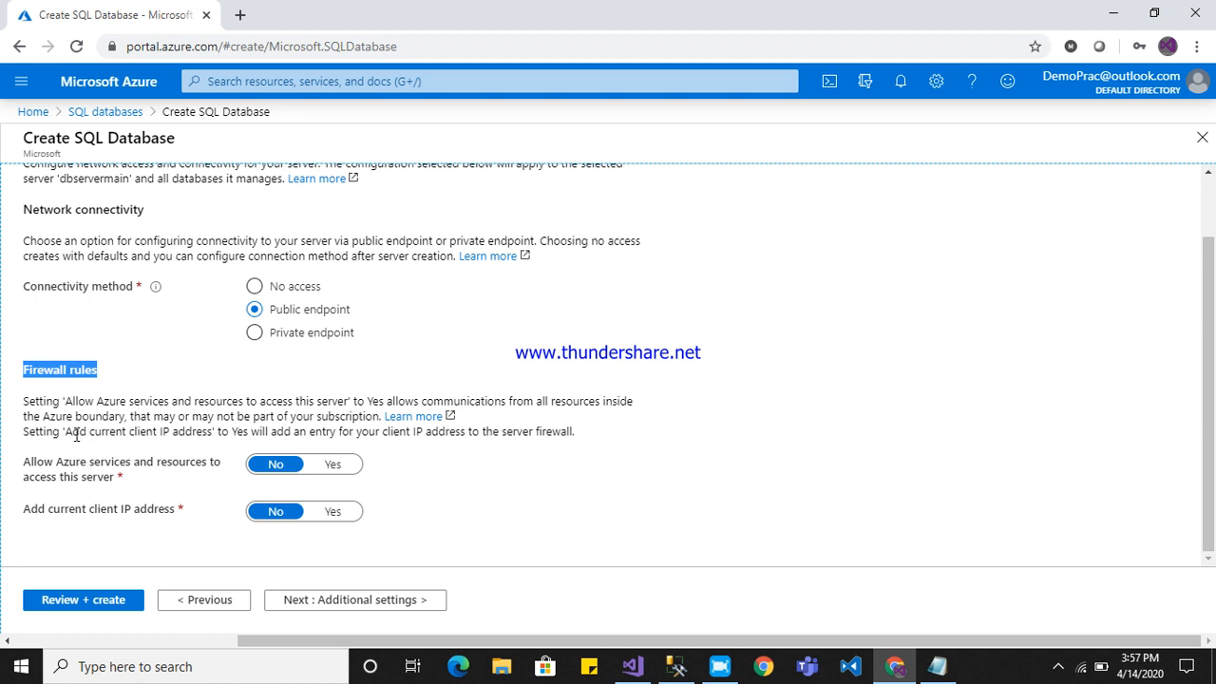
{"action": "left_click_drag", "start_coordinate": [65, 431], "coordinate": [248, 433]}
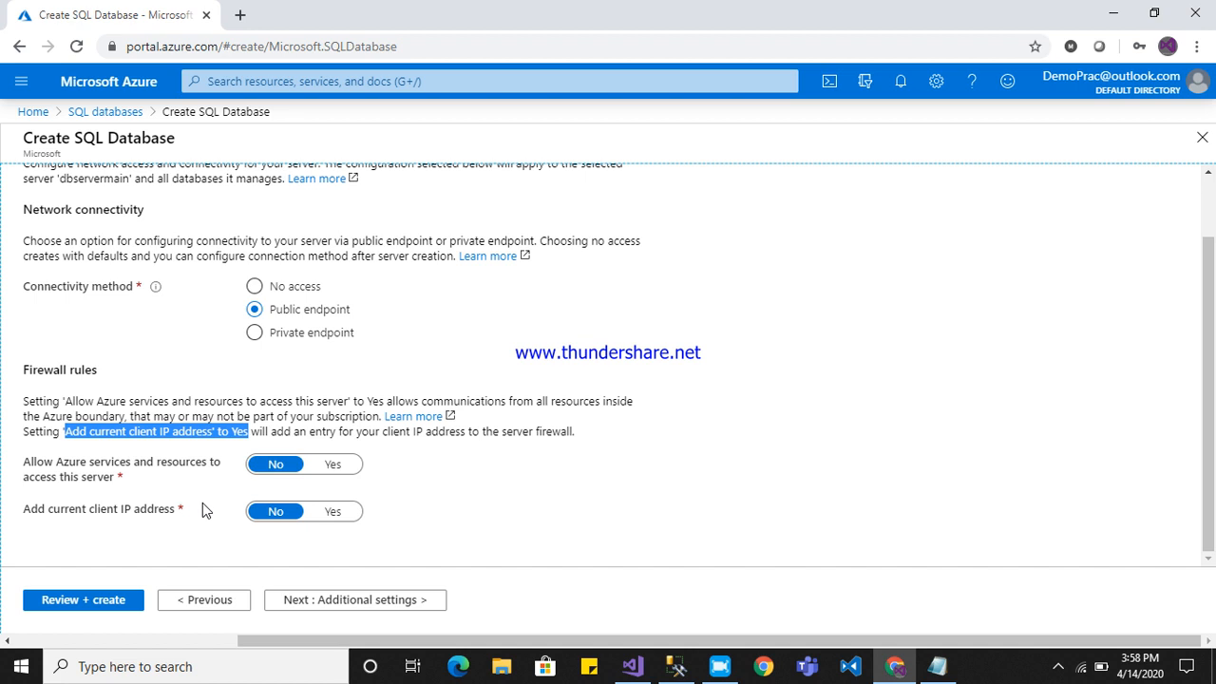
{"action": "left_click", "coordinate": [333, 465]}
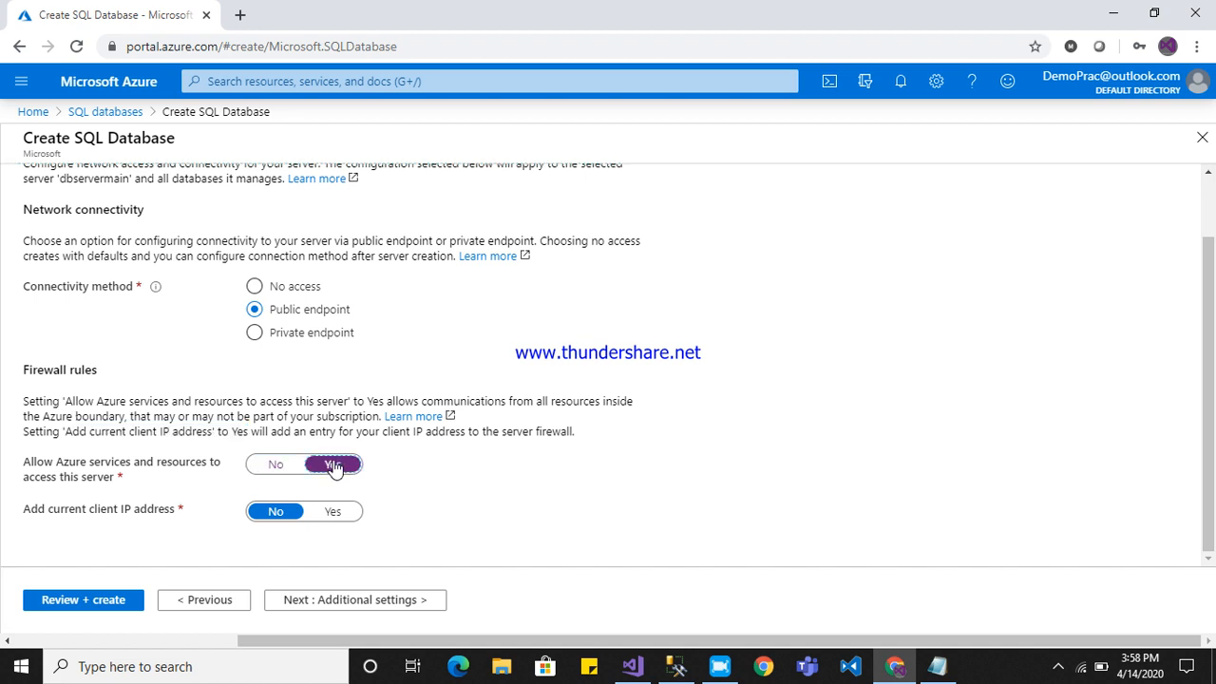
{"action": "left_click", "coordinate": [338, 513]}
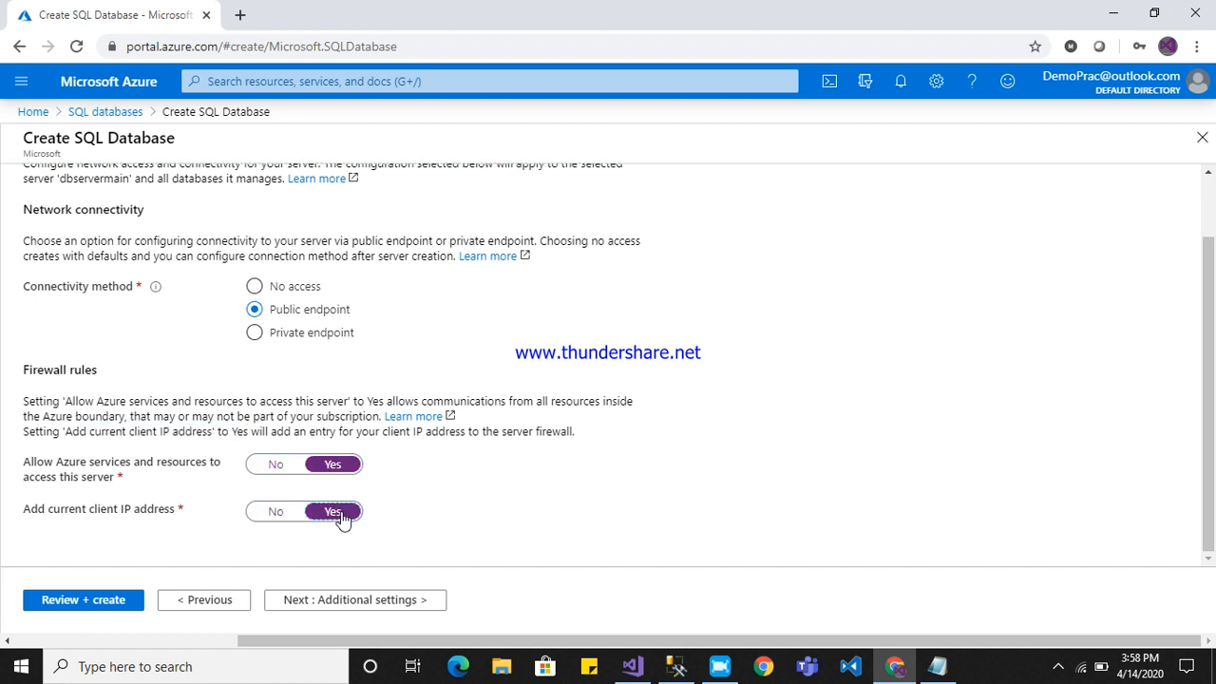
Review the additional settings, keep the default data source, collation and advanced data security options, and proceed to the tags.
{"action": "left_click", "coordinate": [288, 603]}
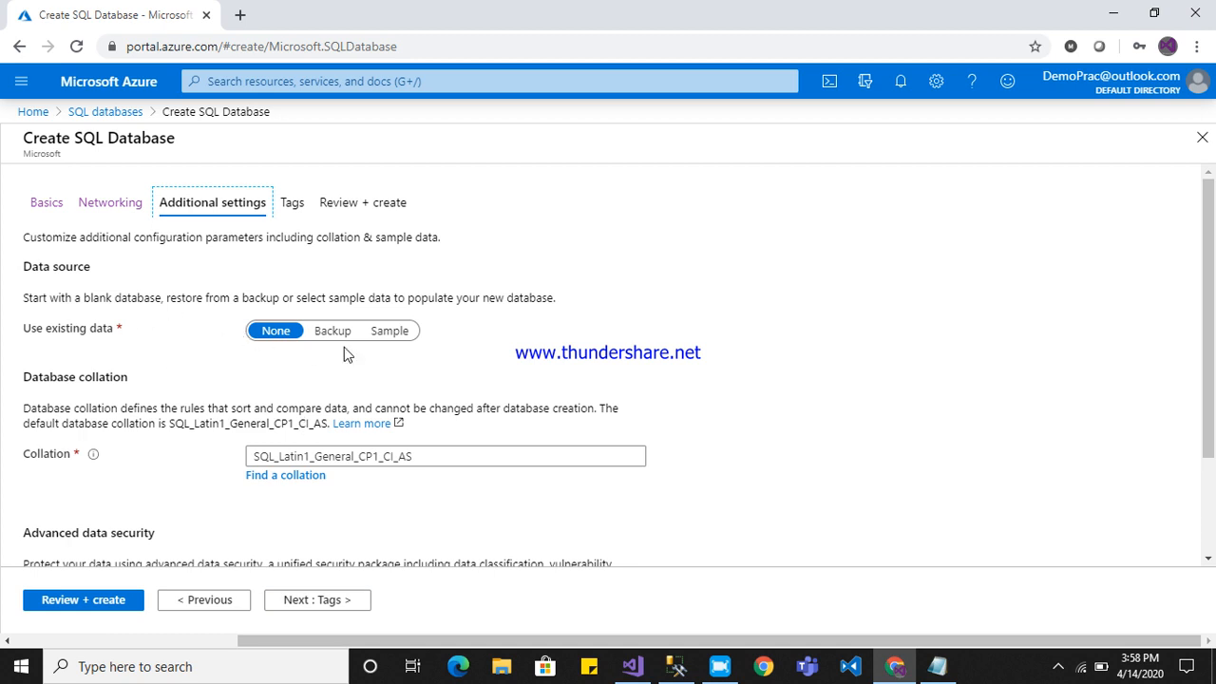
{"action": "scroll", "coordinate": [1214, 355], "scroll_direction": "down", "scroll_amount": 1}
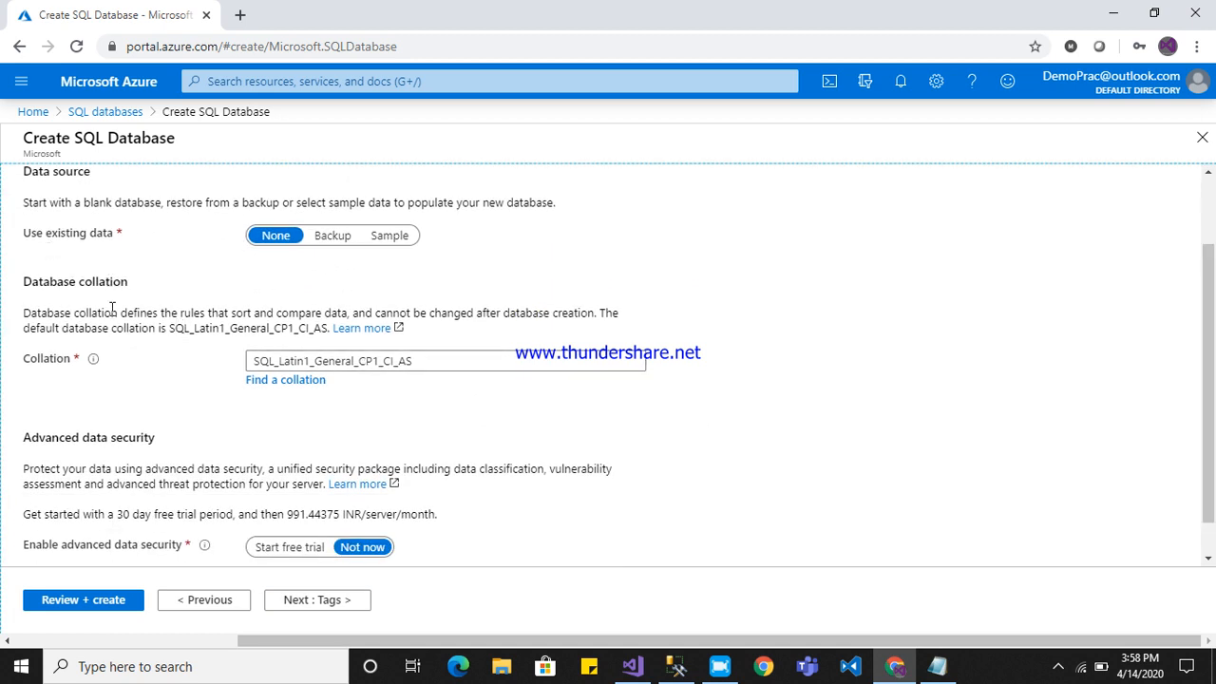
{"action": "scroll", "coordinate": [1212, 447], "scroll_direction": "down", "scroll_amount": 1}
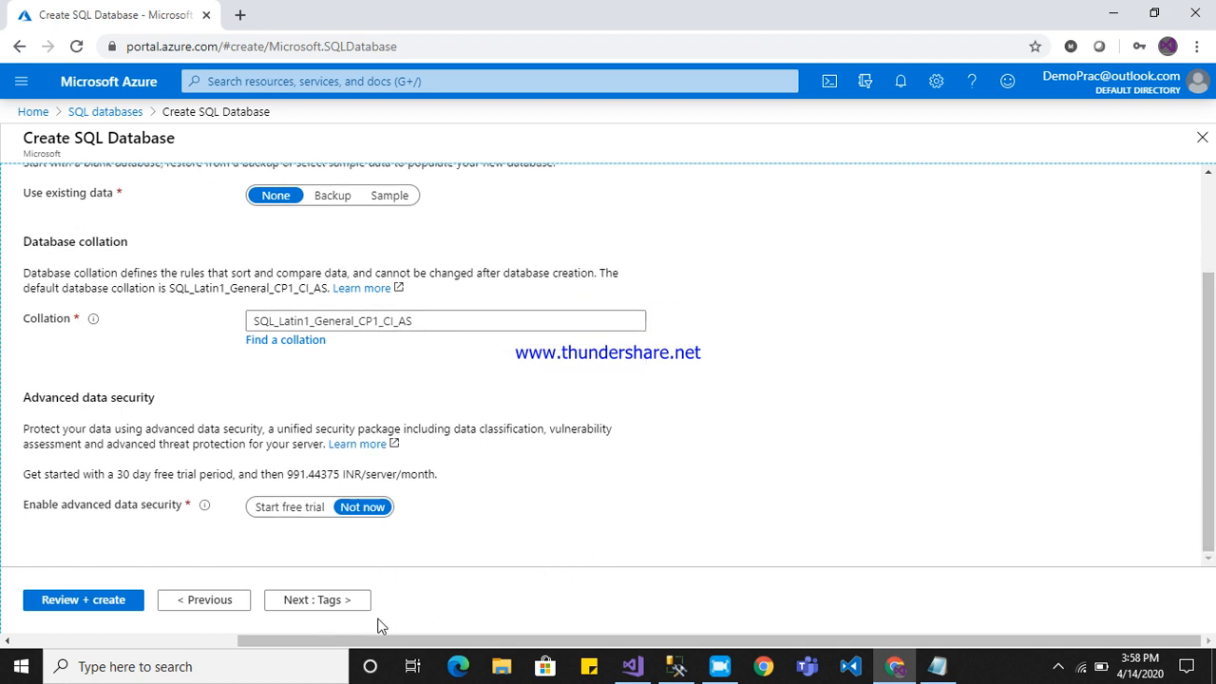
{"action": "left_click", "coordinate": [319, 600]}
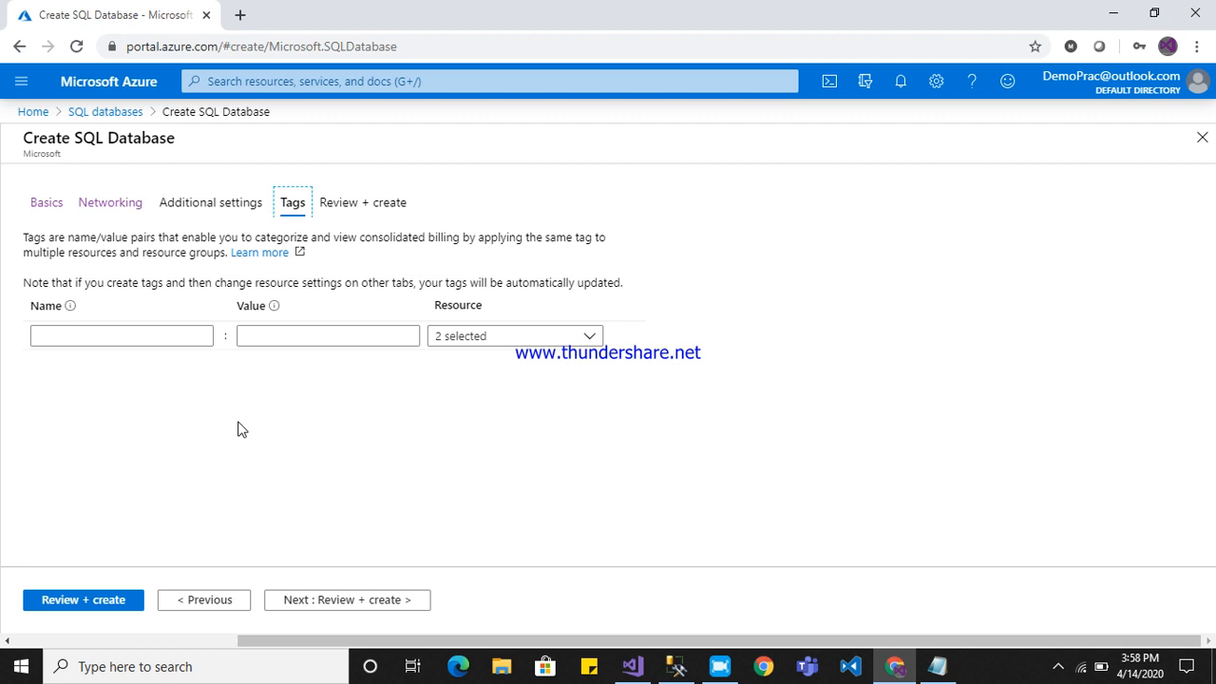
Start a tag for the new resources and enter Name as its name.
{"action": "left_click", "coordinate": [139, 336]}
{"action": "type", "text": "NA,e"}
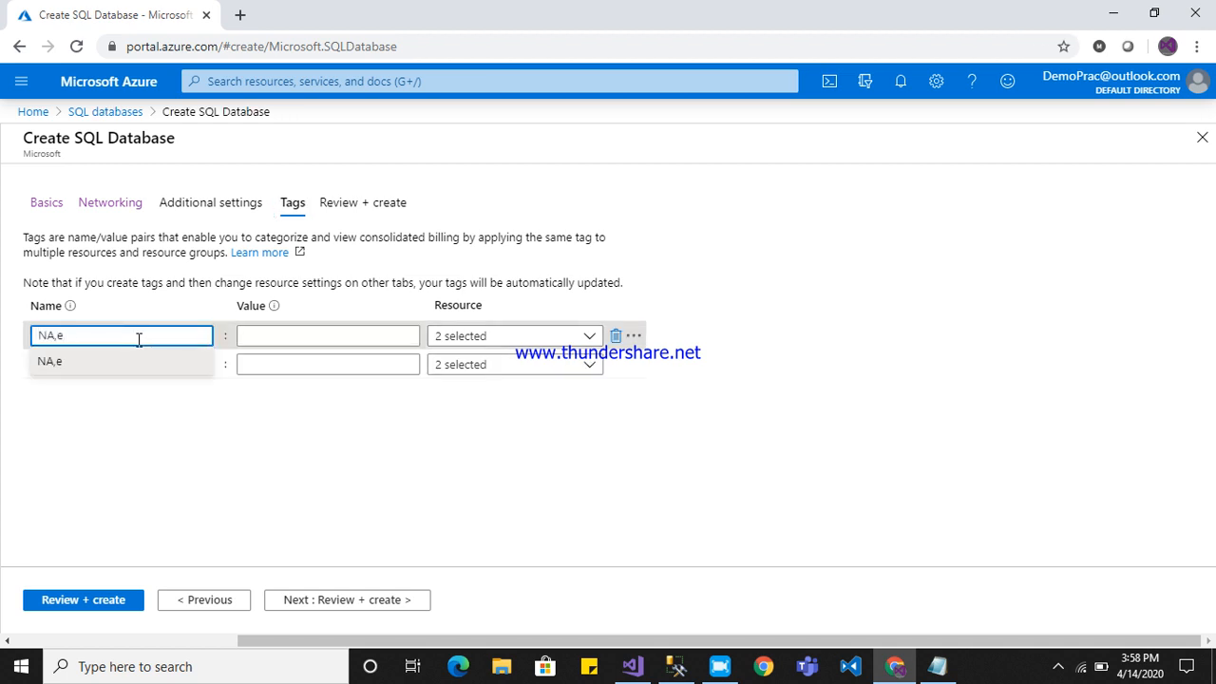
{"action": "key", "text": "BackSpace"}
{"action": "key", "text": "BackSpace"}
{"action": "key", "text": "BackSpace"}
{"action": "type", "text": "ame"}
{"action": "key", "text": "Tab"}
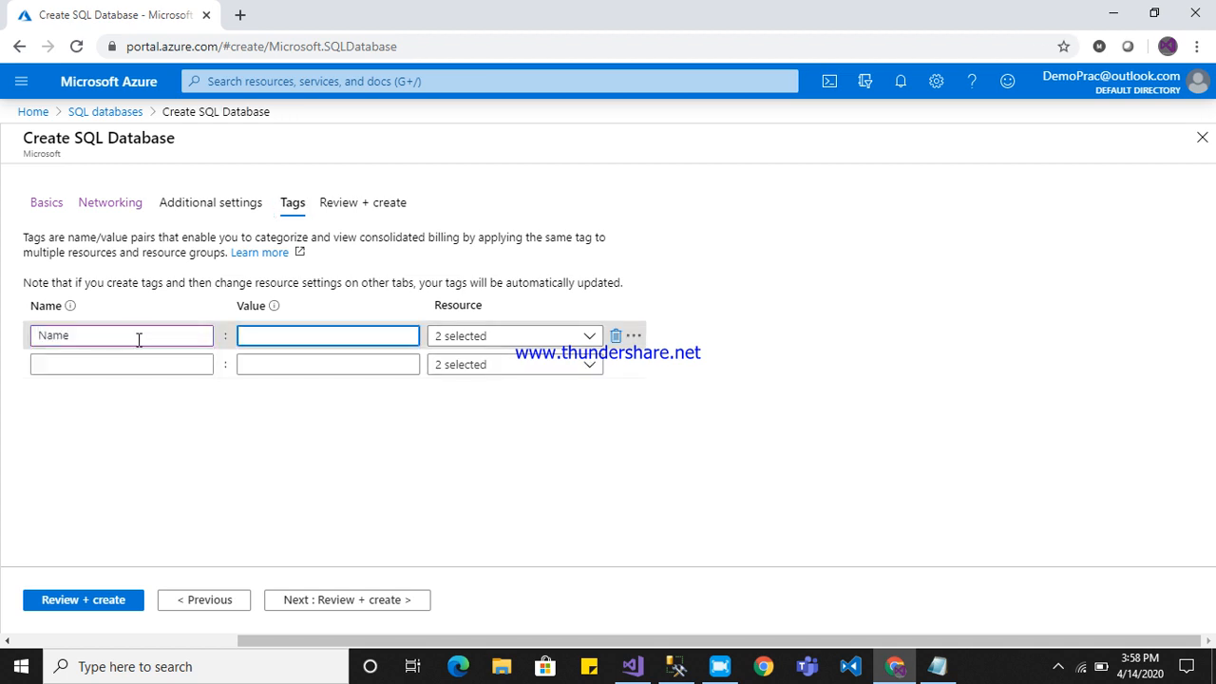
Enter MYSqlServerDB as the value of the Name tag.
{"action": "type", "text": "MYDatabe"}
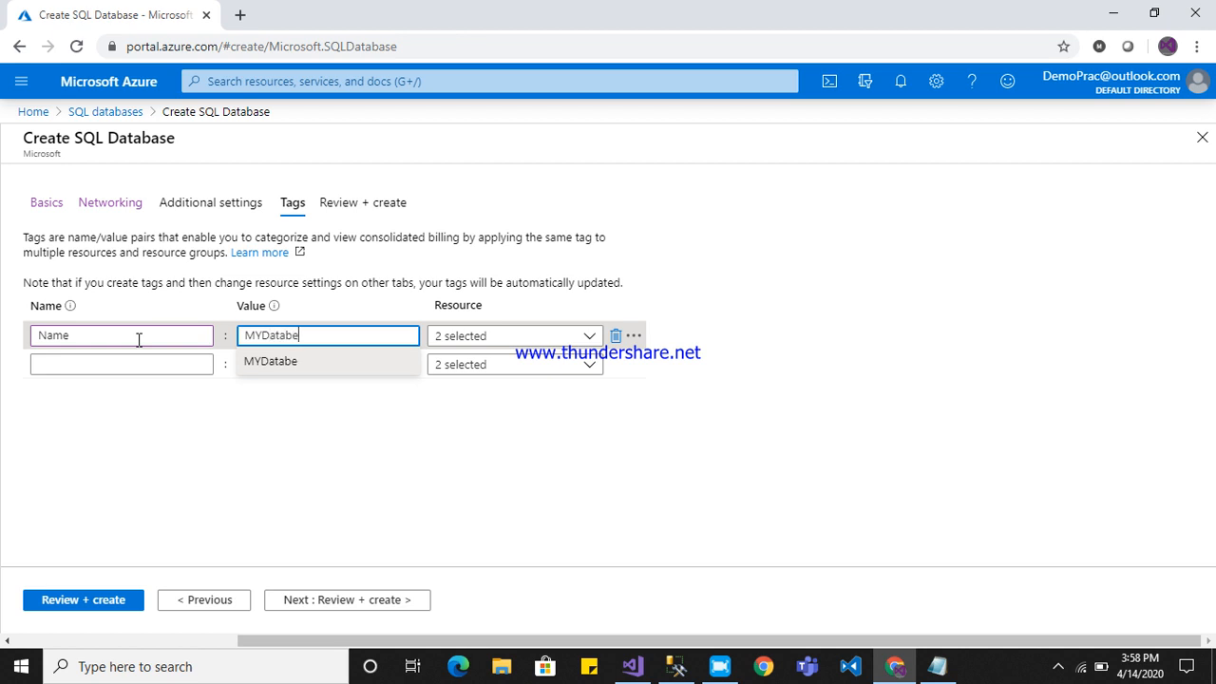
{"action": "key", "text": "Right"}
{"action": "key", "text": "BackSpace"}
{"action": "key", "text": "BackSpace"}
{"action": "key", "text": "BackSpace"}
{"action": "key", "text": "BackSpace"}
{"action": "key", "text": "BackSpace"}
{"action": "key", "text": "BackSpace"}
{"action": "type", "text": "SqlServerDB"}
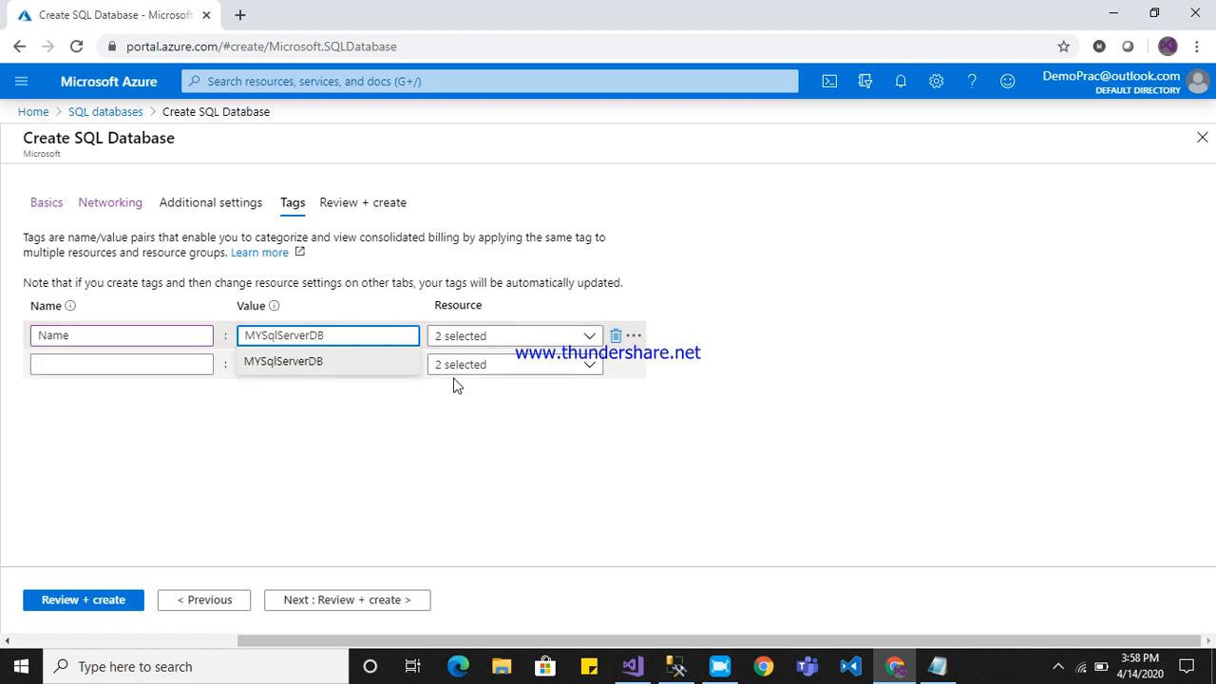
Proceed to the final review, create the SQL database, and open the deployed DBDemo resource.
{"action": "left_click", "coordinate": [360, 600]}
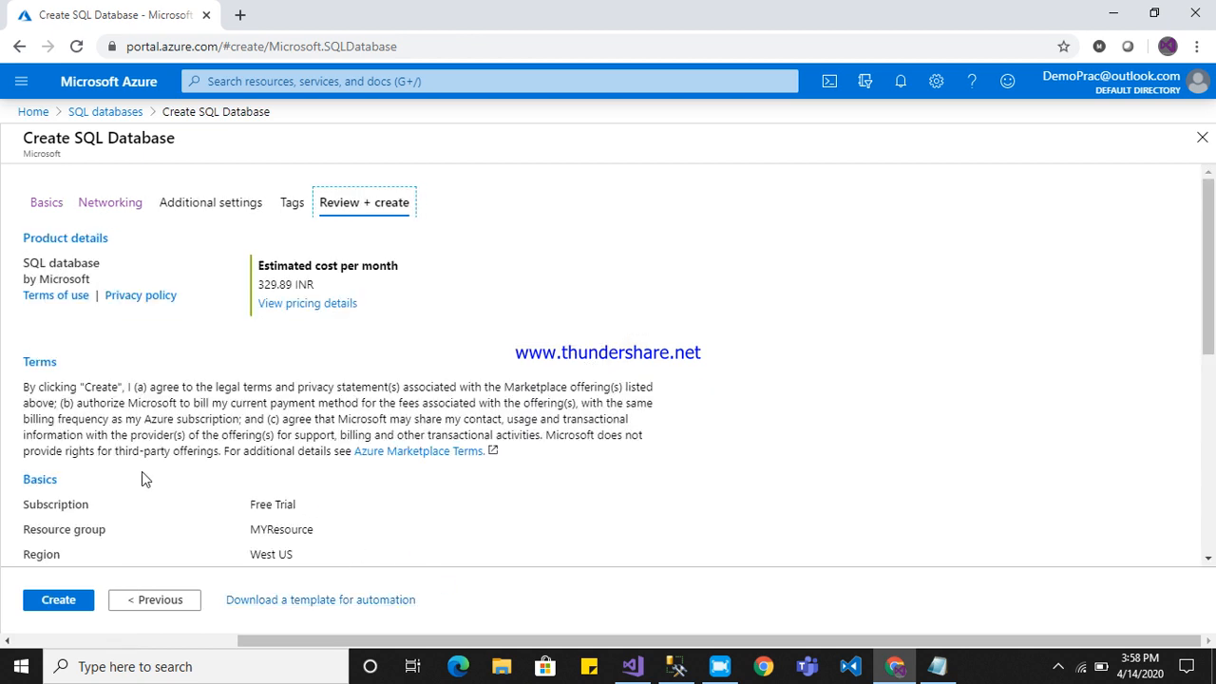
{"action": "left_click", "coordinate": [52, 604]}
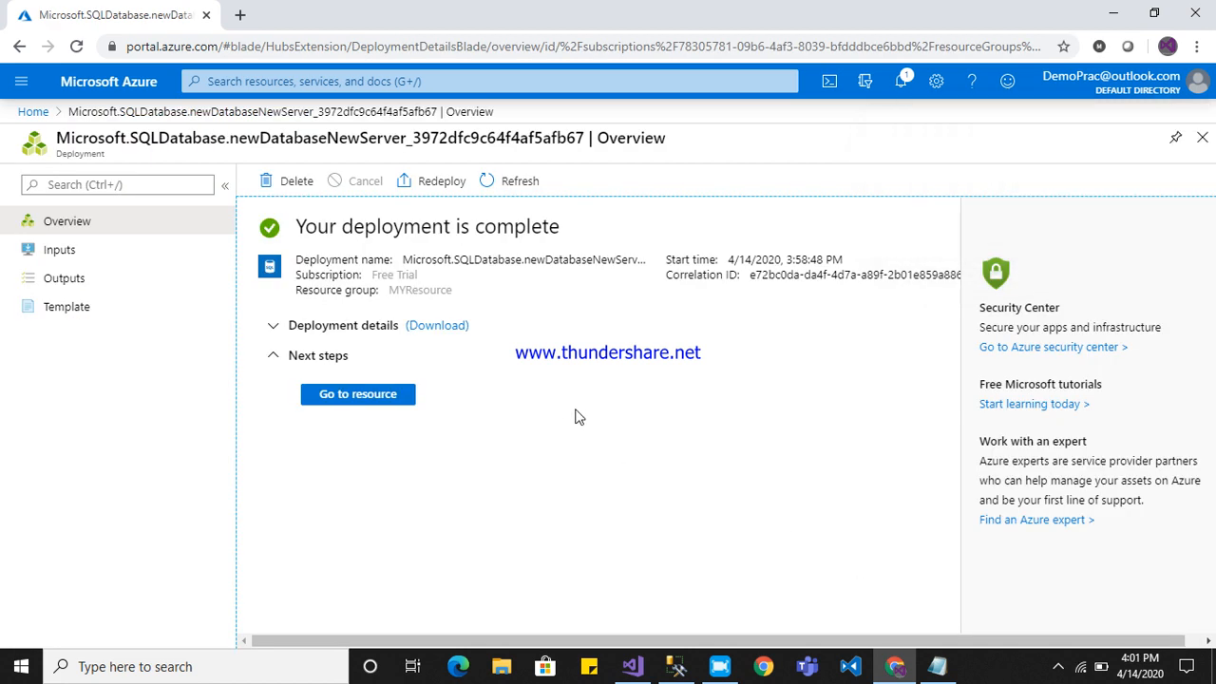
{"action": "left_click", "coordinate": [384, 403]}
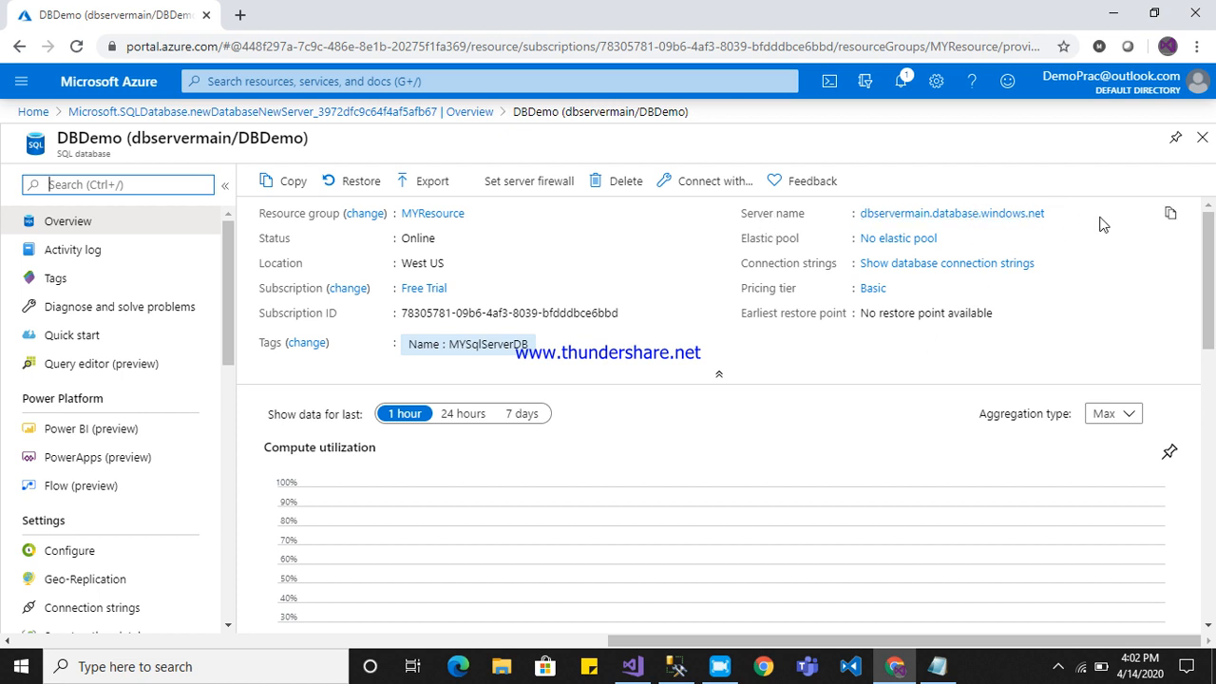
Copy DBDemo's full server name and paste it as the server name for a new connection in SQL Server Management Studio.
{"action": "left_click", "coordinate": [1170, 213]}
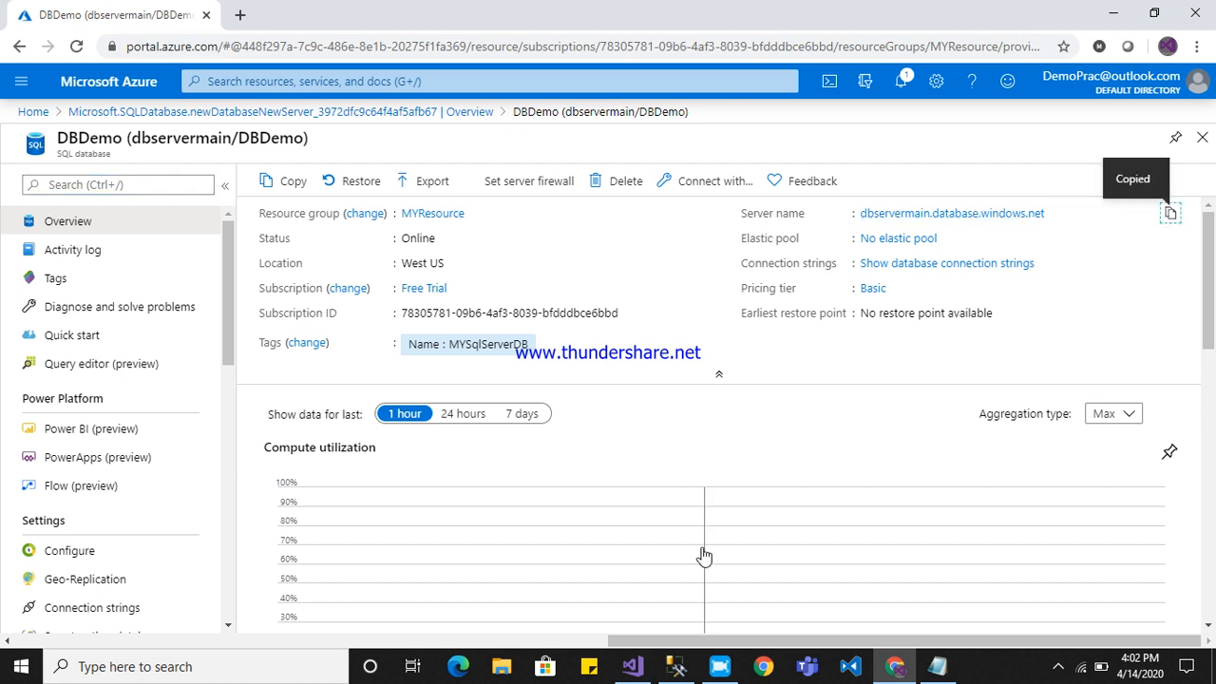
{"action": "left_click", "coordinate": [676, 665]}
{"action": "left_click", "coordinate": [694, 229]}
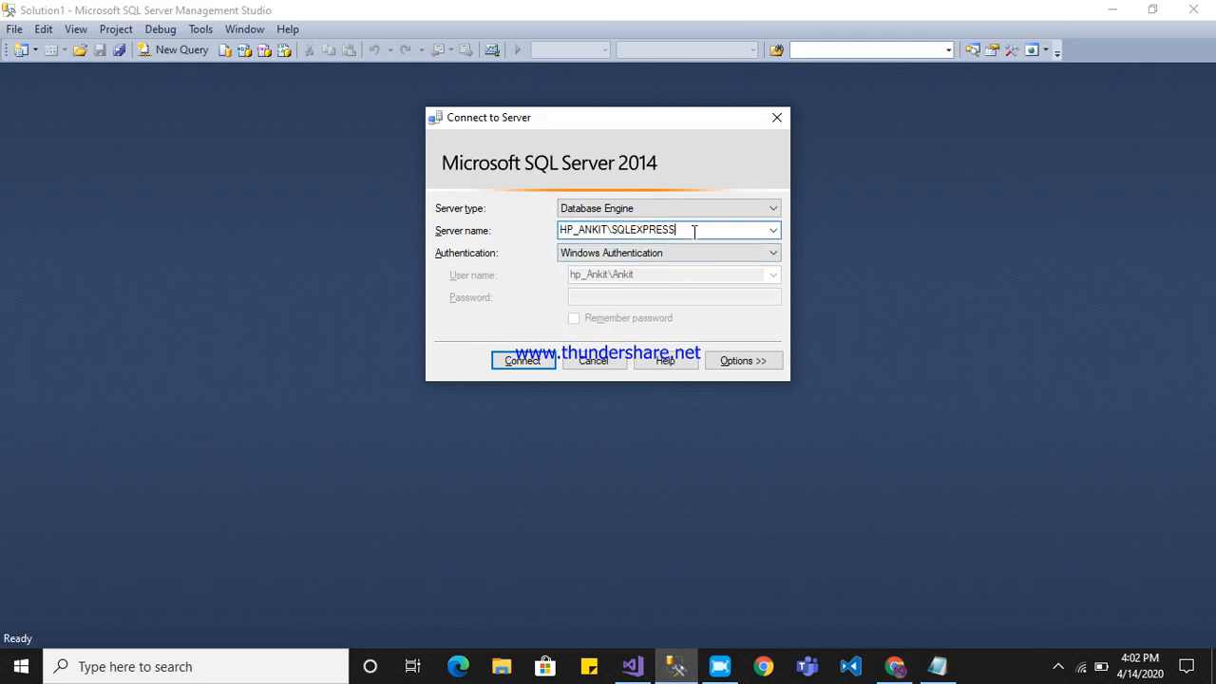
{"action": "left_click_drag", "start_coordinate": [694, 228], "coordinate": [607, 230]}
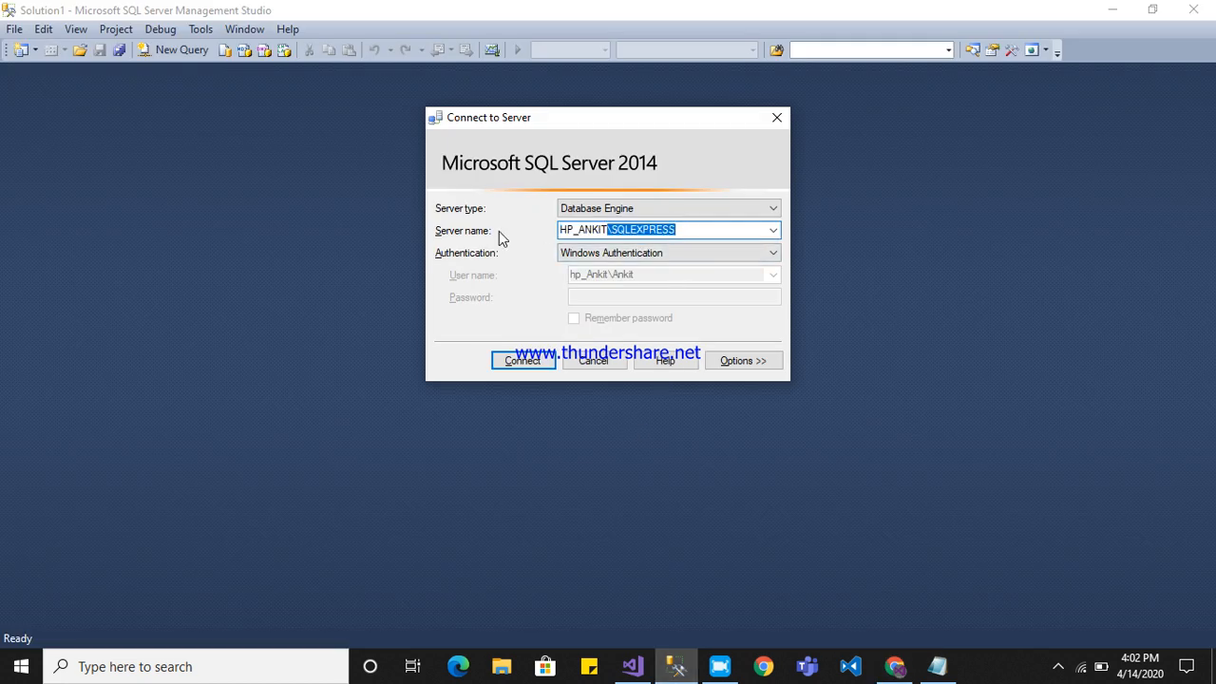
{"action": "key", "text": "End"}
{"action": "key", "text": "ctrl+a"}
{"action": "key", "text": "ctrl+v"}
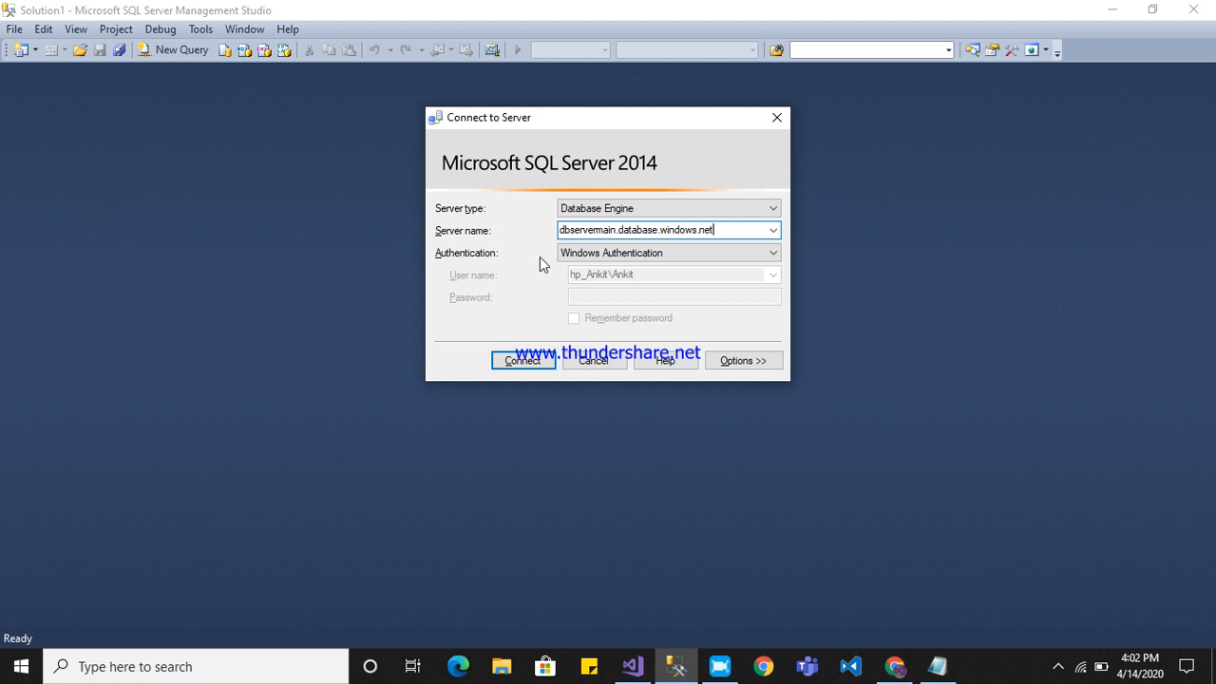
Set the connection's authentication to SQL Server Authentication.
{"action": "left_click", "coordinate": [774, 253]}
{"action": "left_click", "coordinate": [676, 273]}
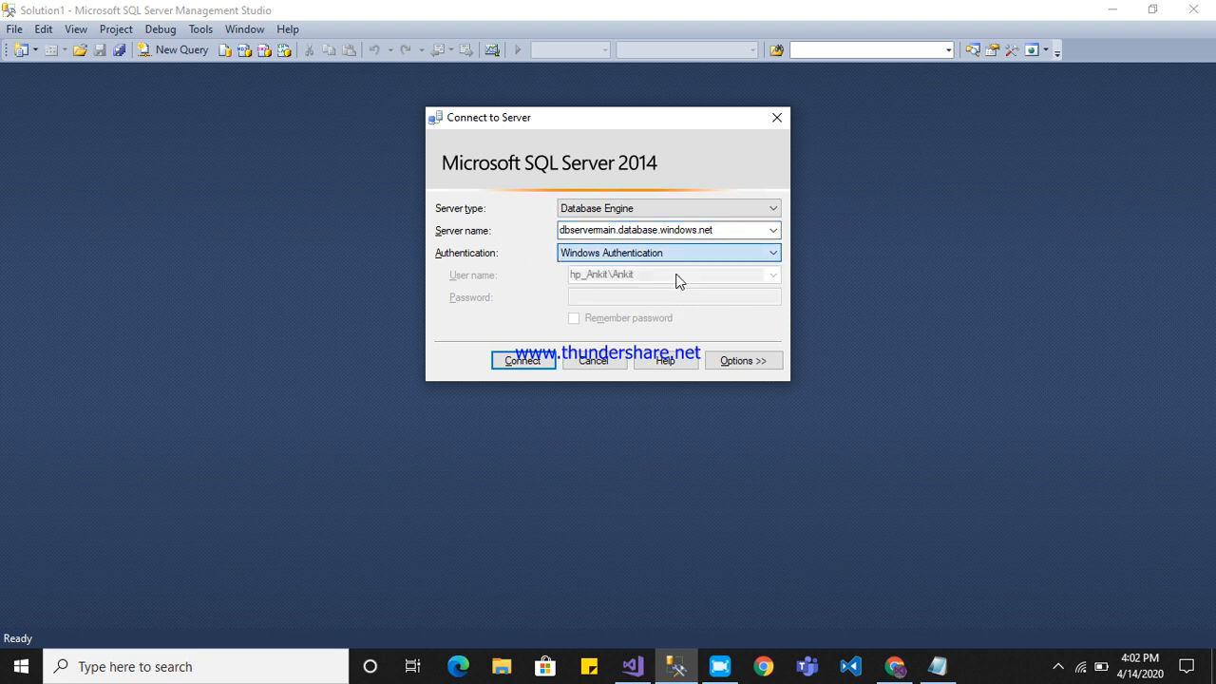
{"action": "left_click", "coordinate": [765, 253]}
{"action": "left_click", "coordinate": [719, 277]}
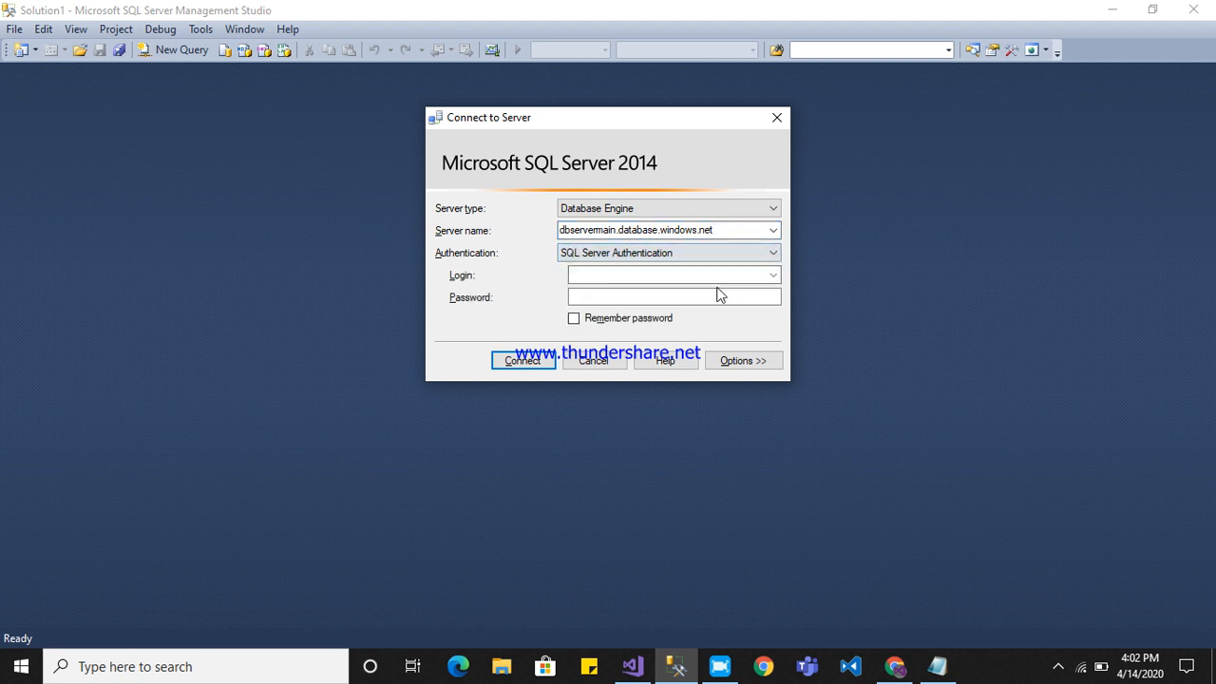
Look up the server admin's login name in Notepad and enter it as the login in the Connect to Server dialog.
{"action": "left_click", "coordinate": [937, 666]}
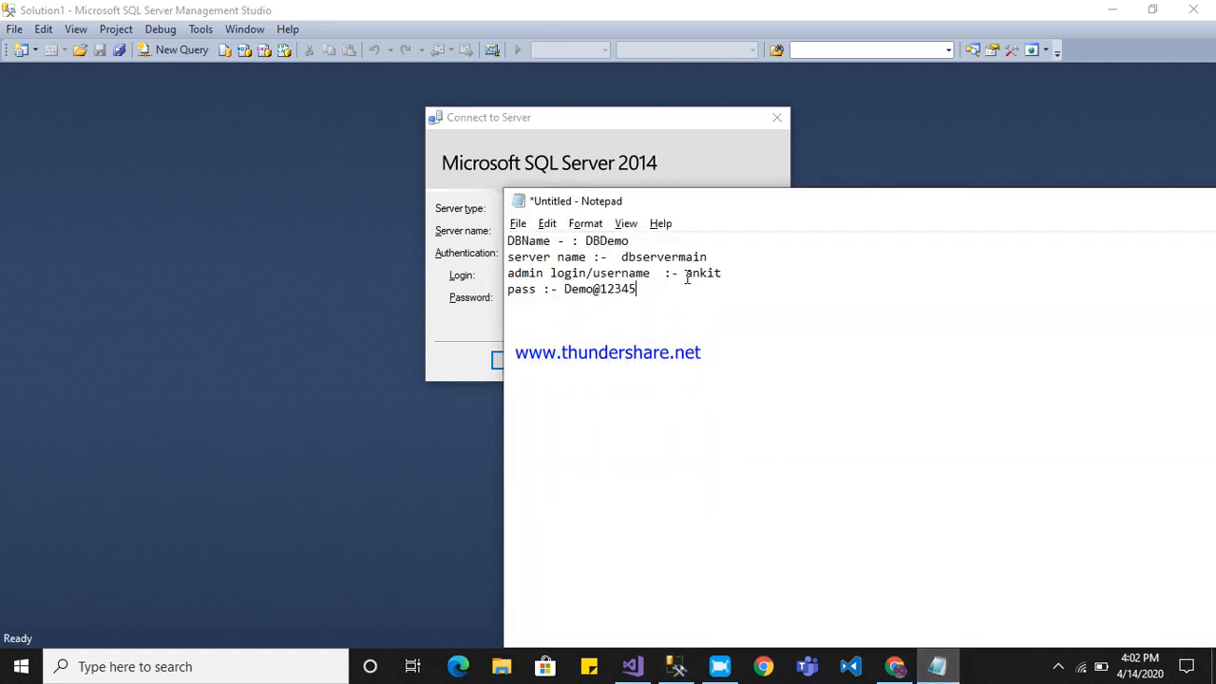
{"action": "double_click", "coordinate": [703, 273]}
{"action": "key", "text": "alt+Tab"}
{"action": "type", "text": "anki"}
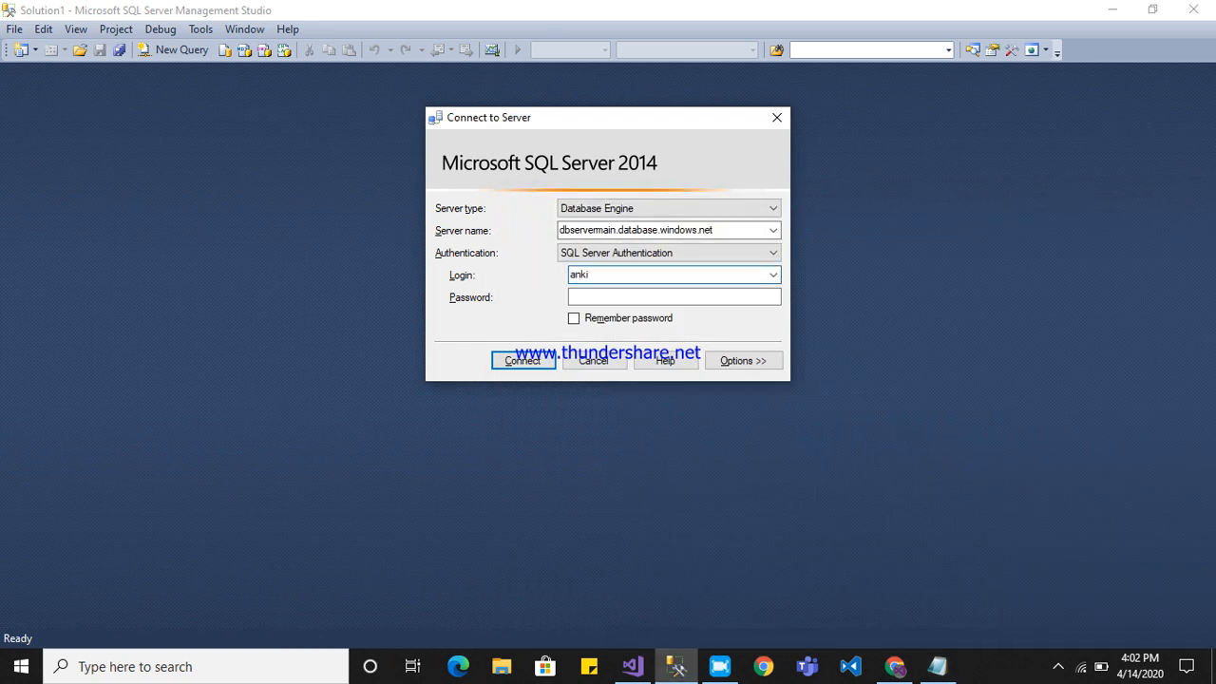
{"action": "key", "text": "Tab"}
Look up the server admin's password in Notepad, enter it in the password field, and connect to the server.
{"action": "key", "text": "alt+Tab"}
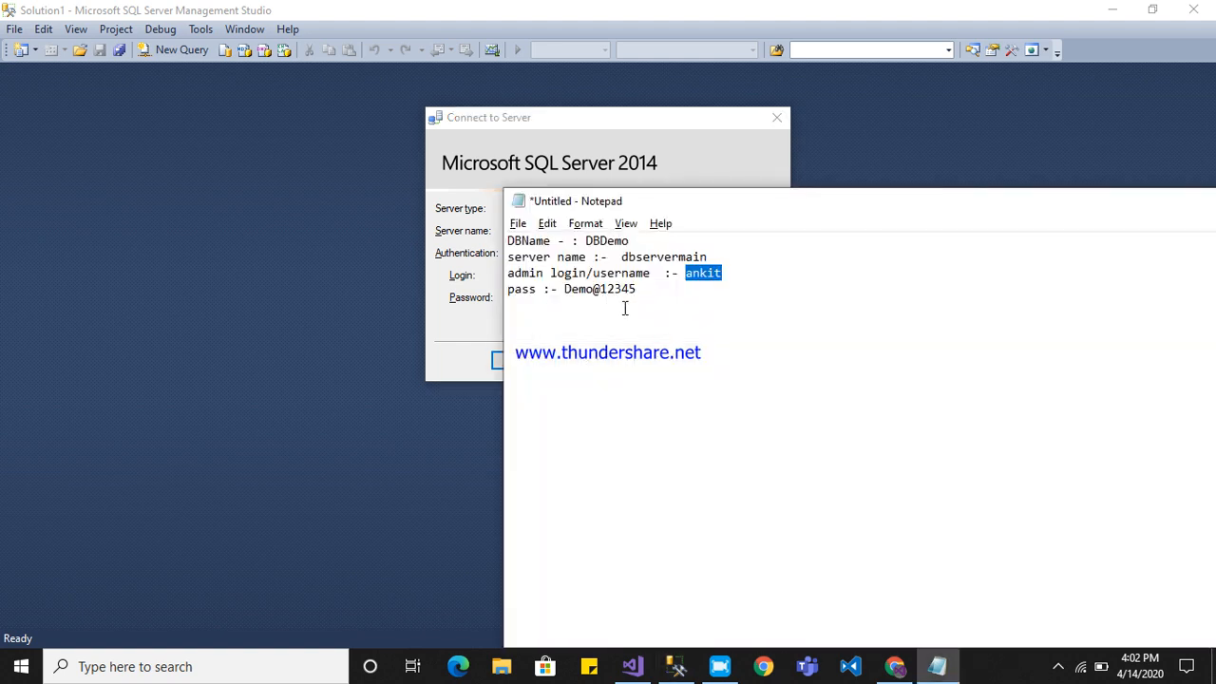
{"action": "key", "text": "alt+Tab"}
{"action": "type", "text": "*"}
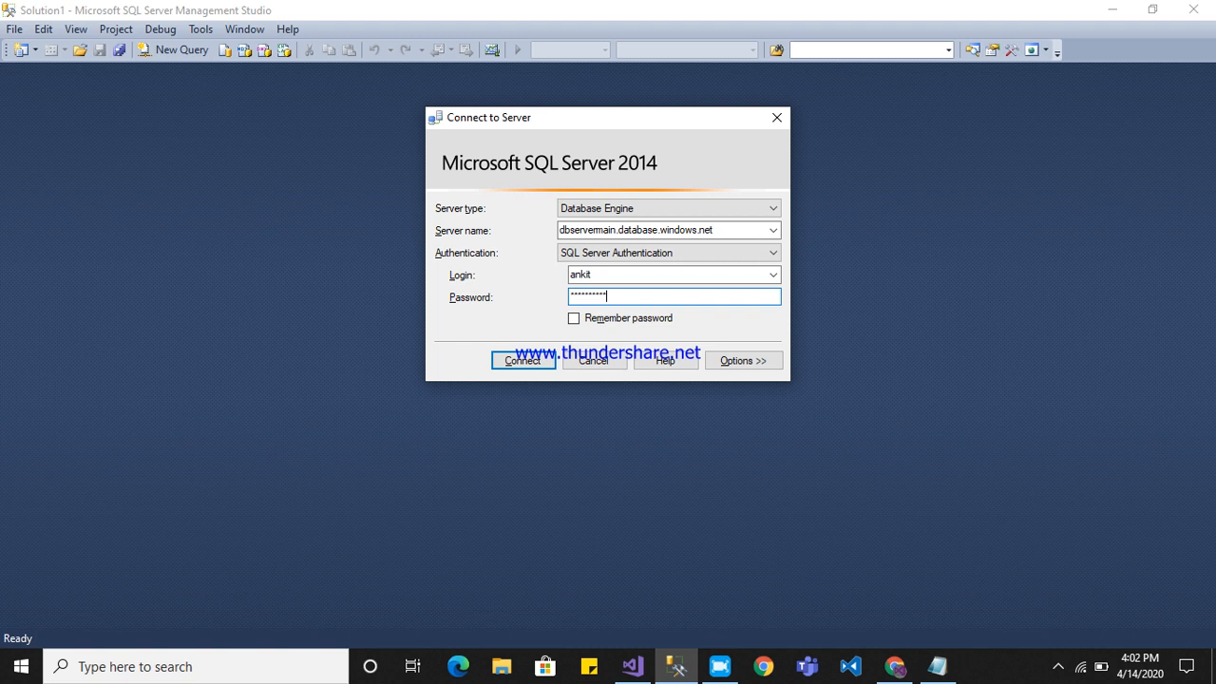
{"action": "left_click", "coordinate": [509, 360]}
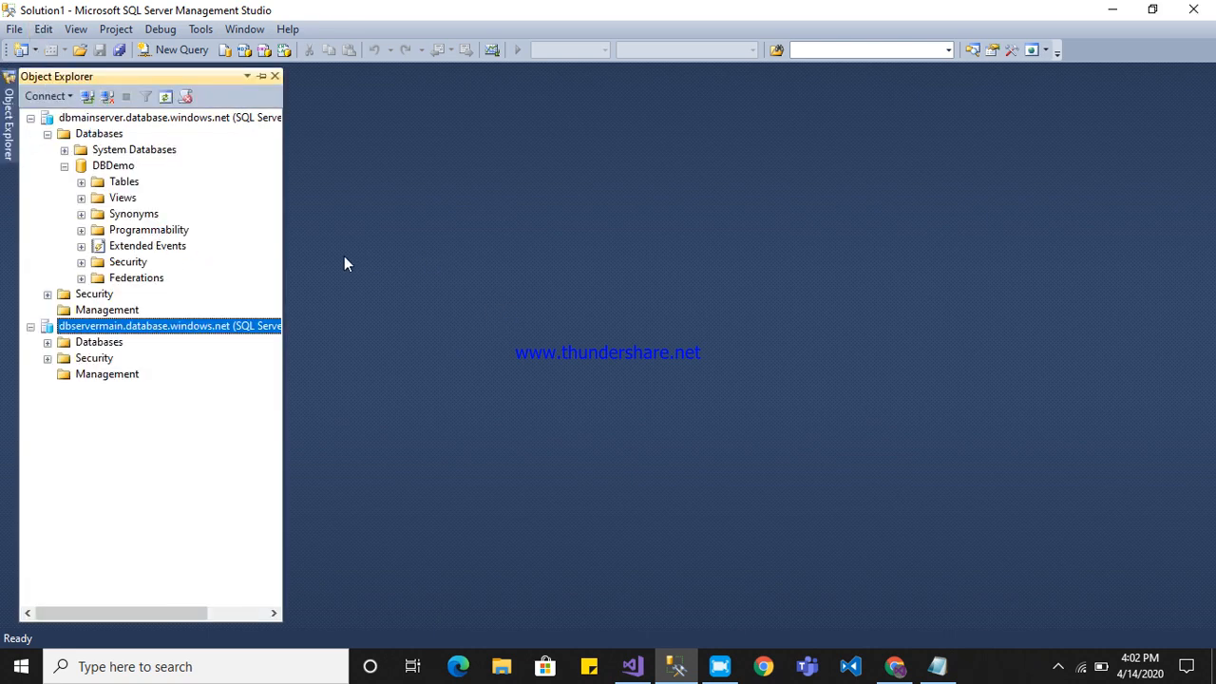
Collapse the dbmainserver node, expand the databases of dbservermain.database.windows.net, and expand and select its DBDemo database.
{"action": "left_click", "coordinate": [31, 118]}
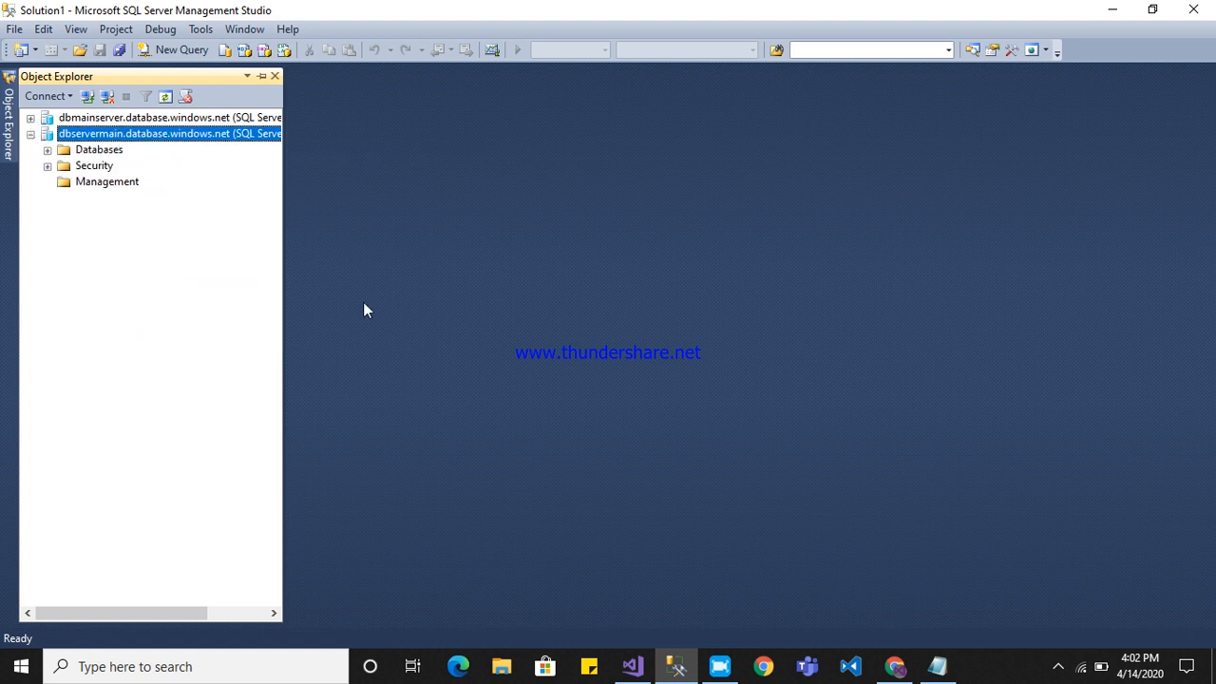
{"action": "left_click", "coordinate": [47, 150]}
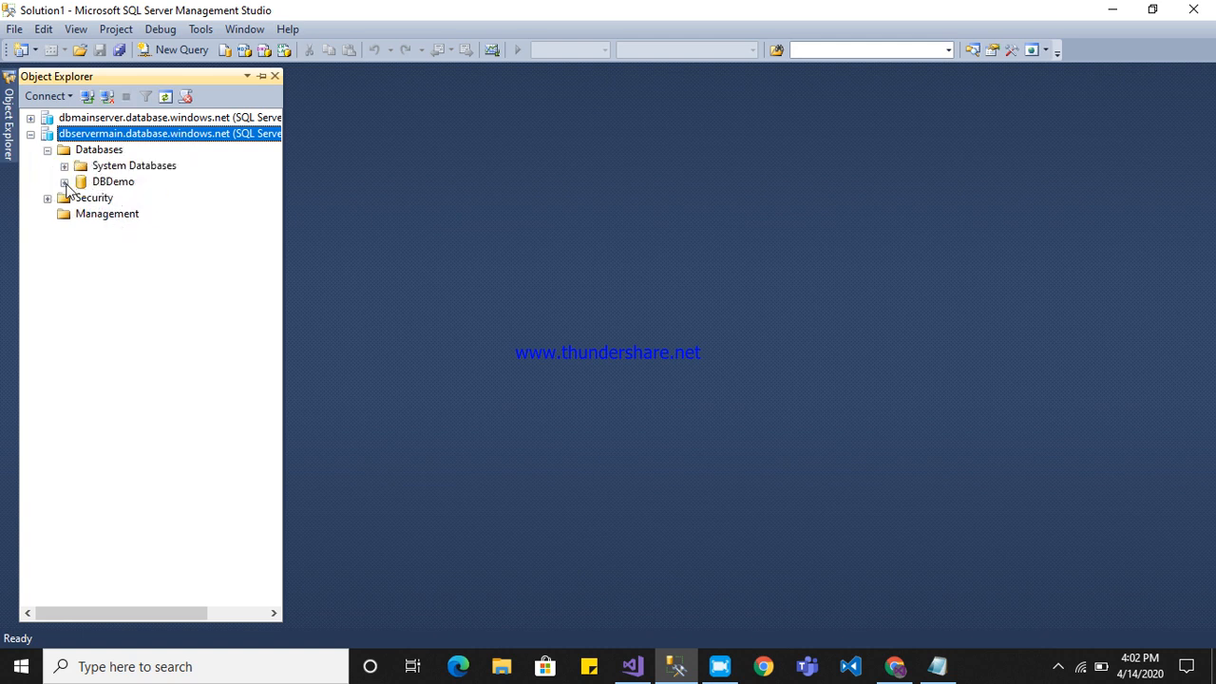
{"action": "left_click", "coordinate": [64, 181]}
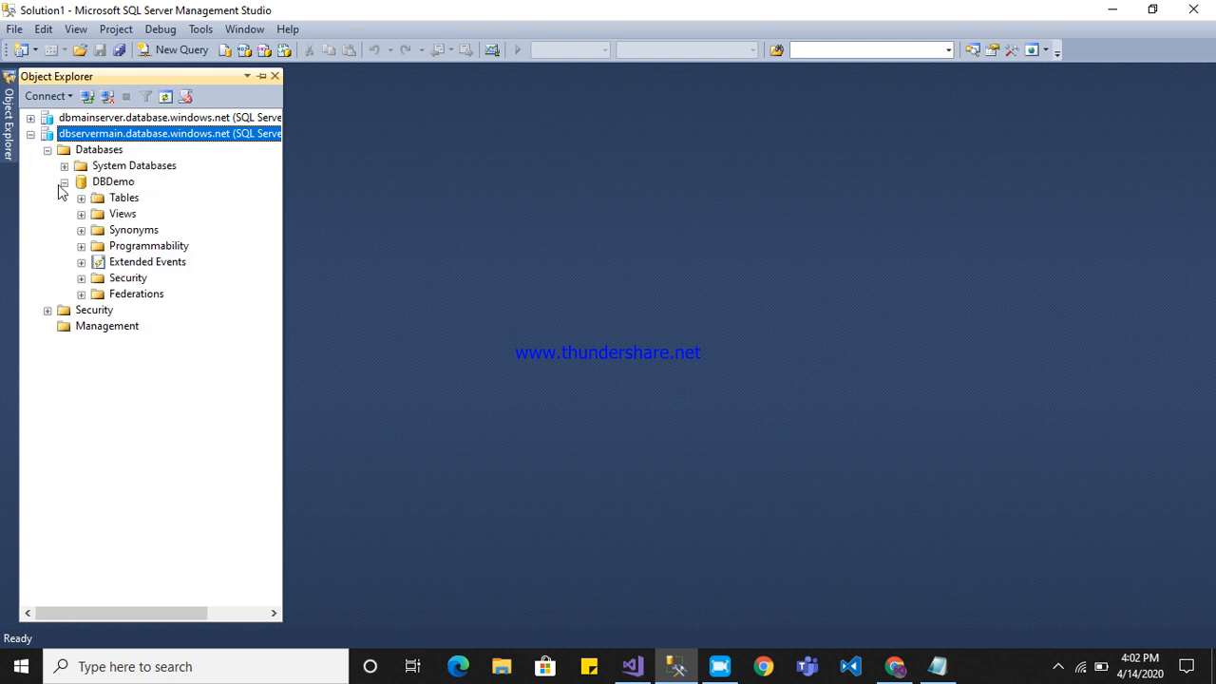
{"action": "left_click", "coordinate": [64, 182]}
{"action": "left_click", "coordinate": [64, 182]}
{"action": "left_click", "coordinate": [115, 183]}
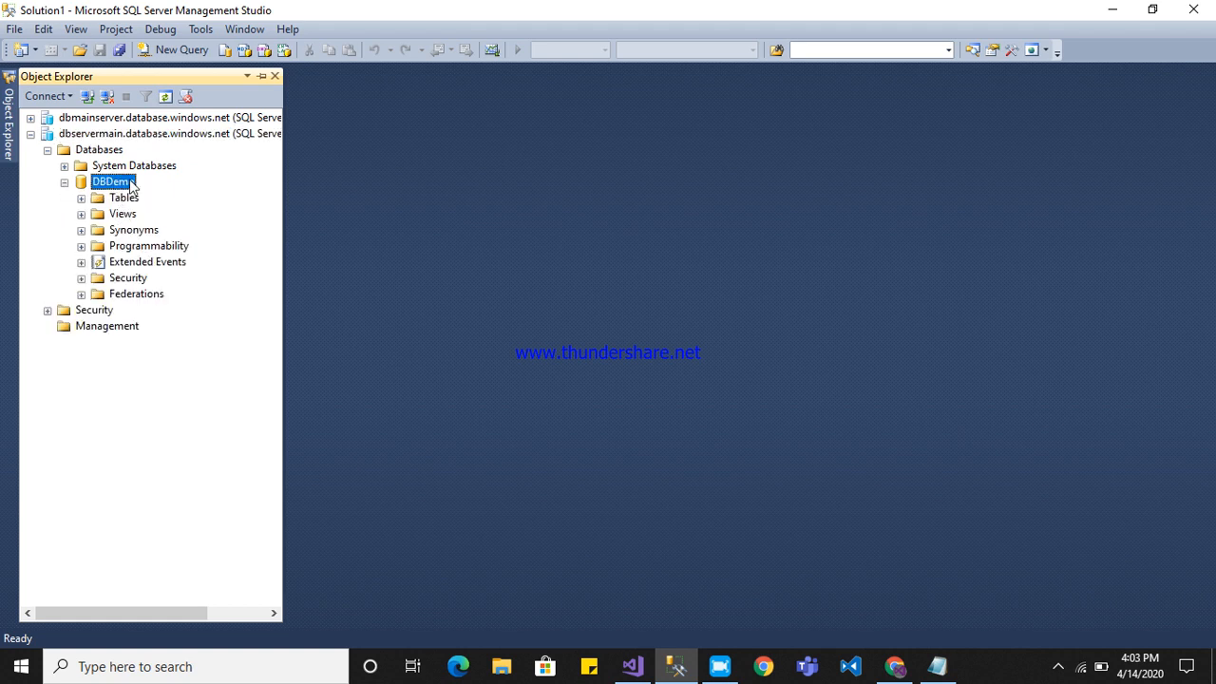
Open a new query on DBDemo and write a create table statement for tbldemo with an id column of type int.
{"action": "key", "text": "ctrl+n"}
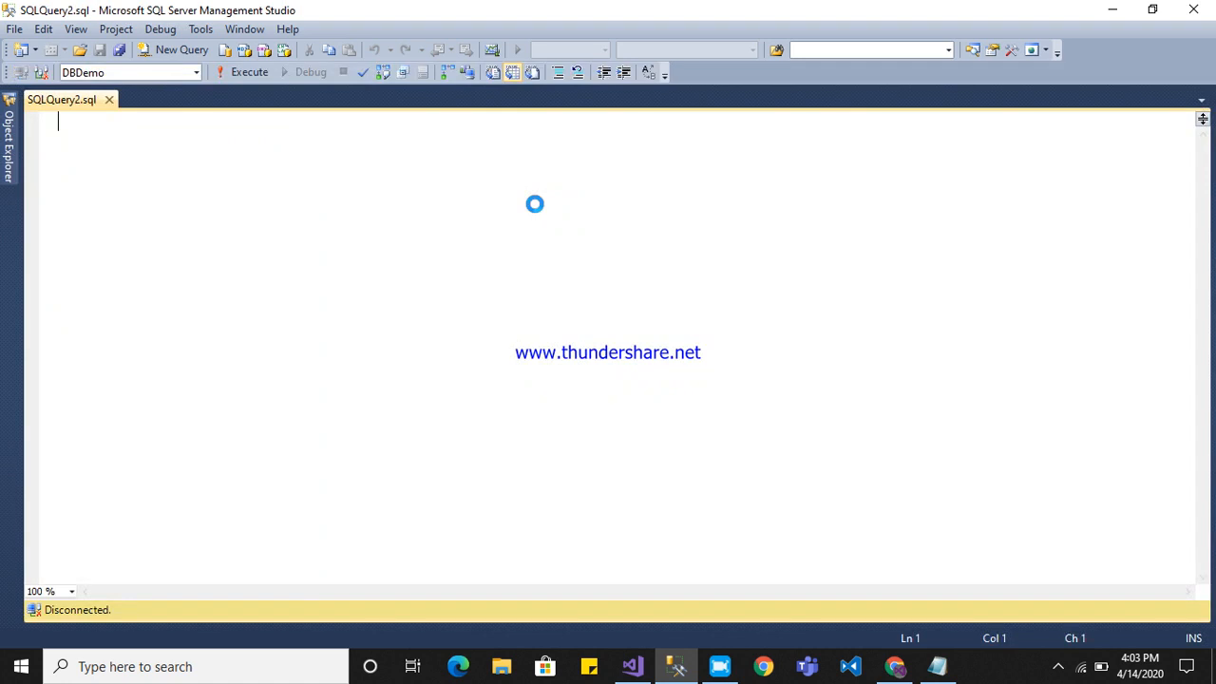
{"action": "type", "text": "creat"}
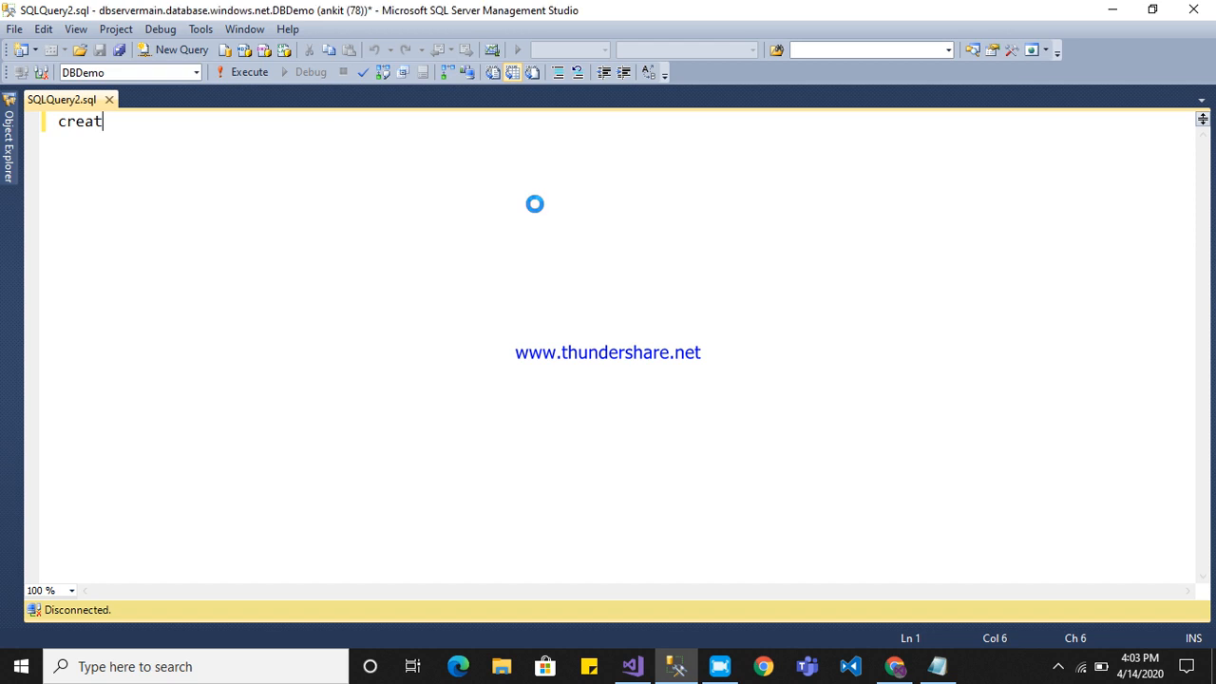
{"action": "type", "text": "e  table"}
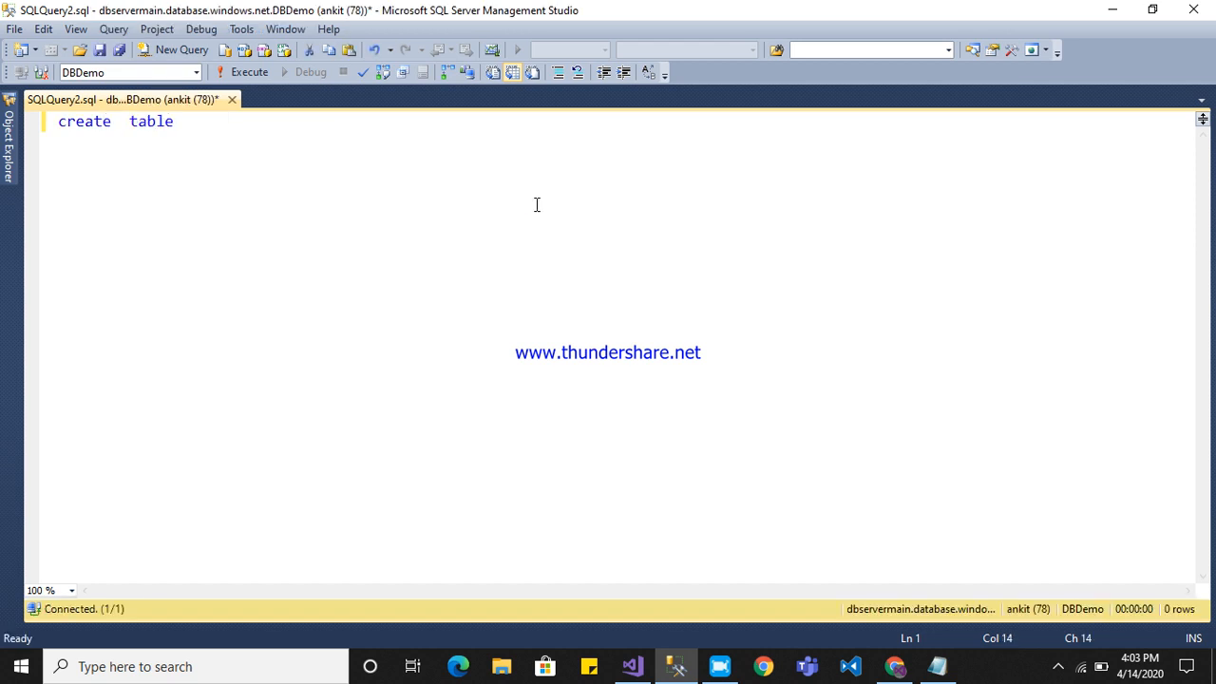
{"action": "type", "text": " tbldemo (id int"}
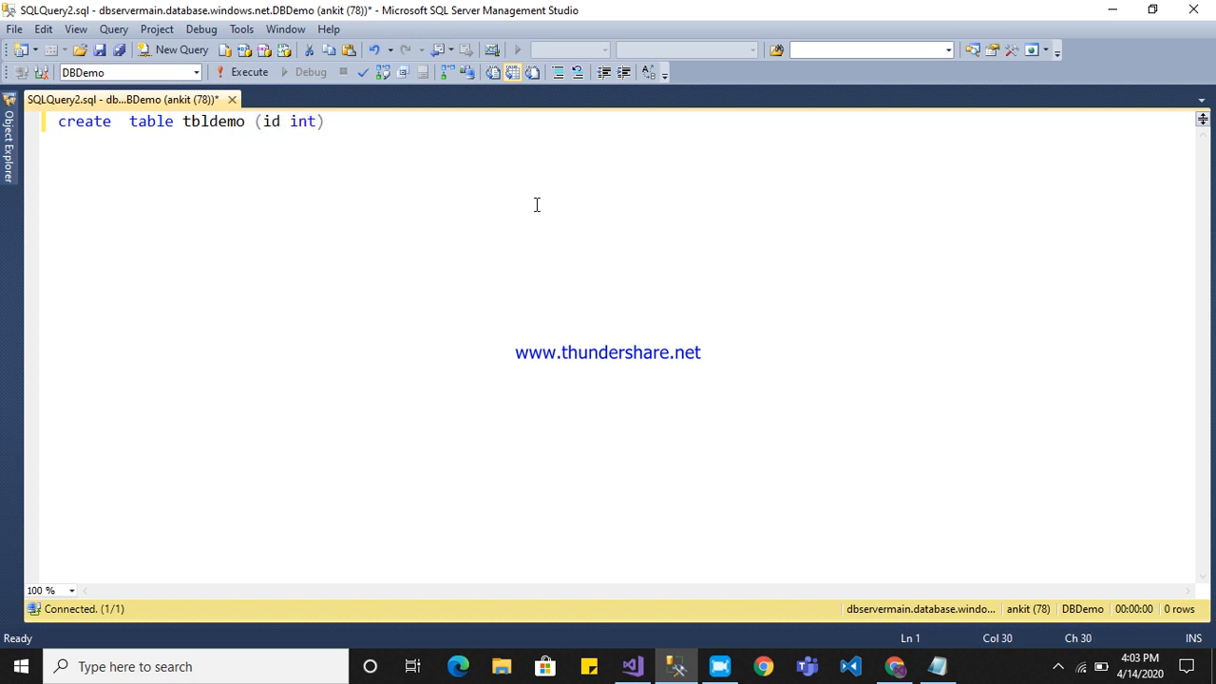
{"action": "type", "text": " , name varhar"}
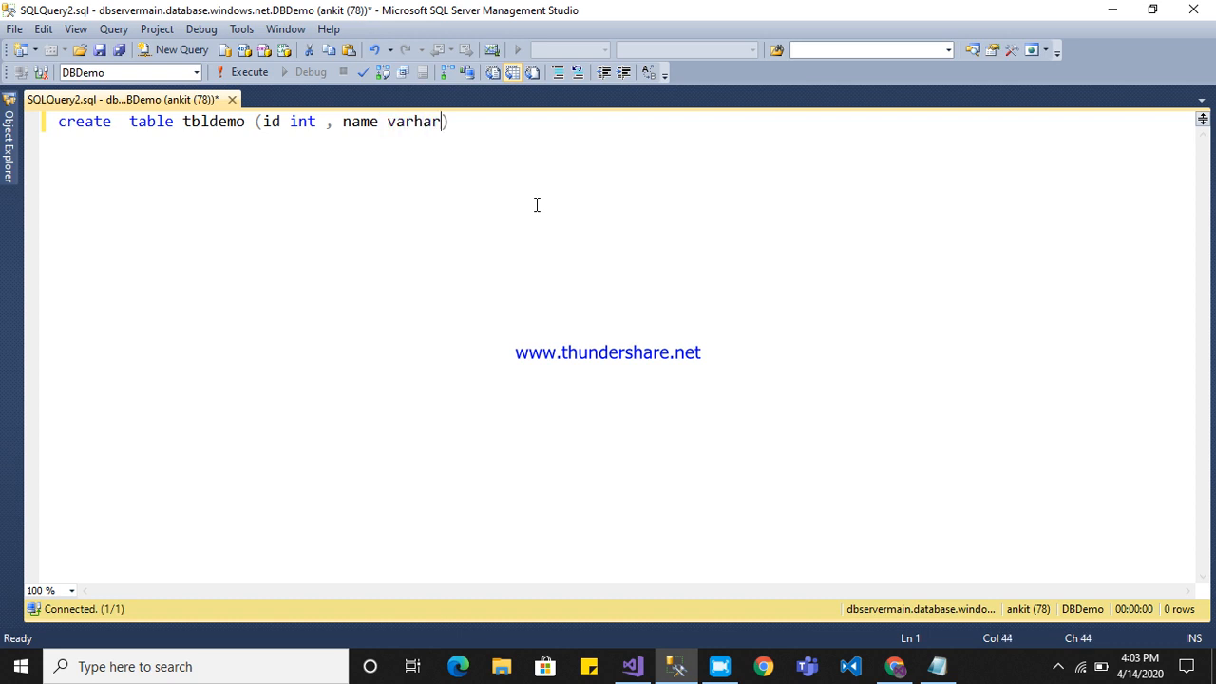
Add a second column called name with type varchar(20) to the create table statement.
{"action": "key", "text": "BackSpace"}
{"action": "key", "text": "BackSpace"}
{"action": "key", "text": "BackSpace"}
{"action": "type", "text": "har(20)"}
{"action": "key", "text": "Left"}
{"action": "type", "text": "20"}
{"action": "key", "text": "Left"}
{"action": "key", "text": "Left"}
{"action": "key", "text": "Left"}
{"action": "key", "text": "Left"}
{"action": "key", "text": "Left"}
{"action": "key", "text": "Left"}
{"action": "type", "text": "c"}
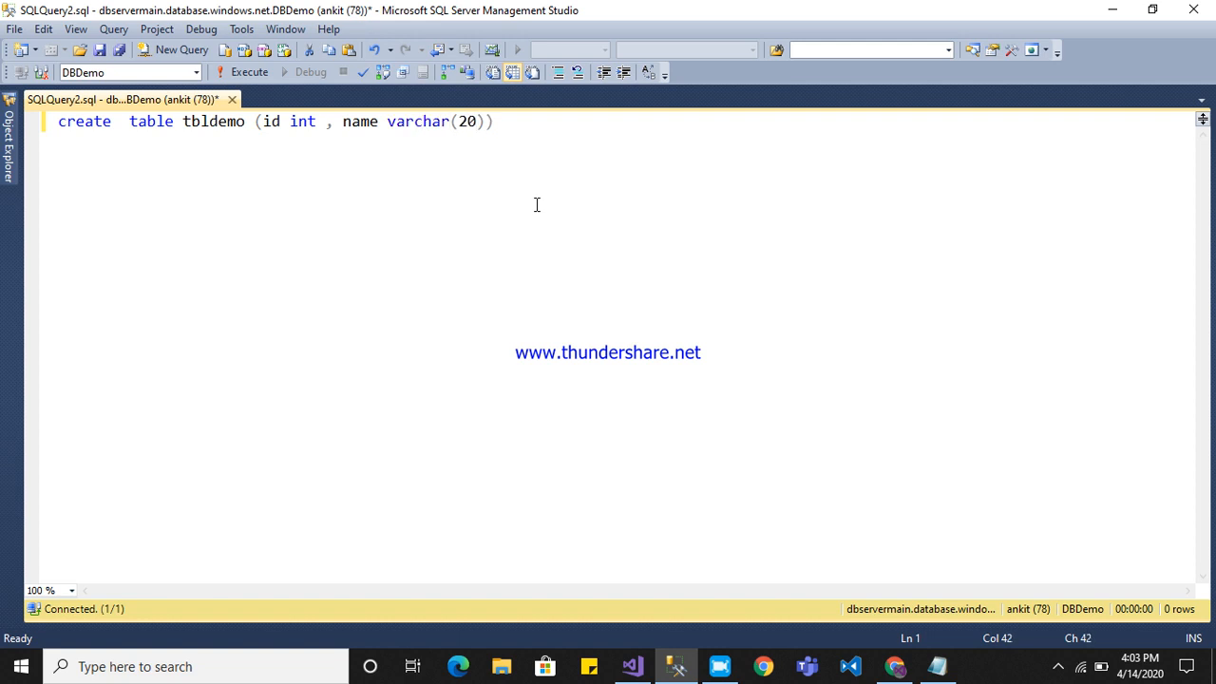
Execute the create table statement for tbldemo.
{"action": "key", "text": "ctrl+a"}
{"action": "key", "text": "F5"}
{"action": "key", "text": "End"}
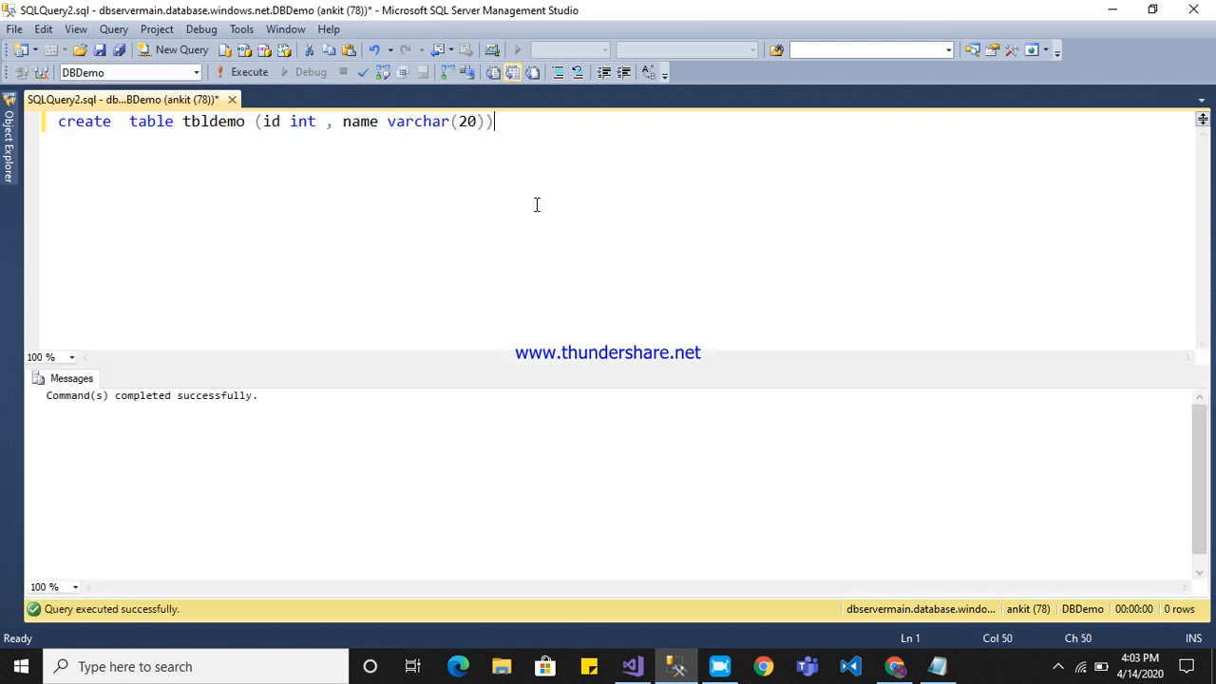
Below the create statement, write an insert into tbldemo with the values 111 and a sample first name.
{"action": "key", "text": "Return"}
{"action": "key", "text": "Return"}
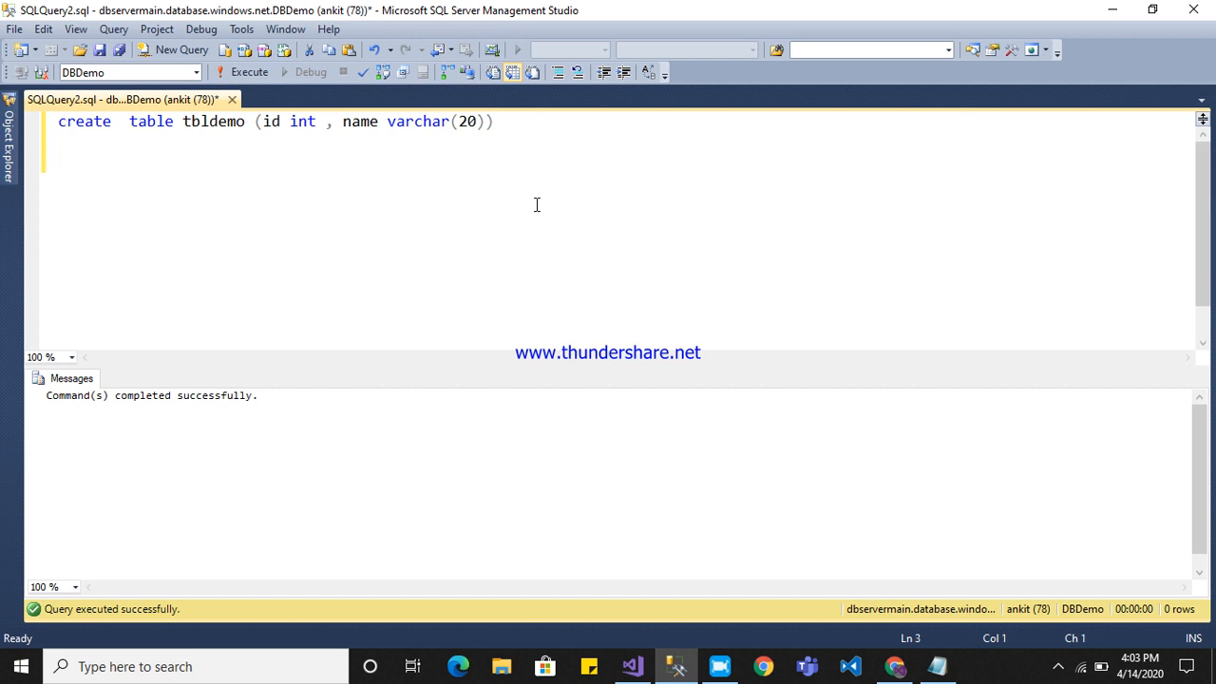
{"action": "type", "text": "insert into t"}
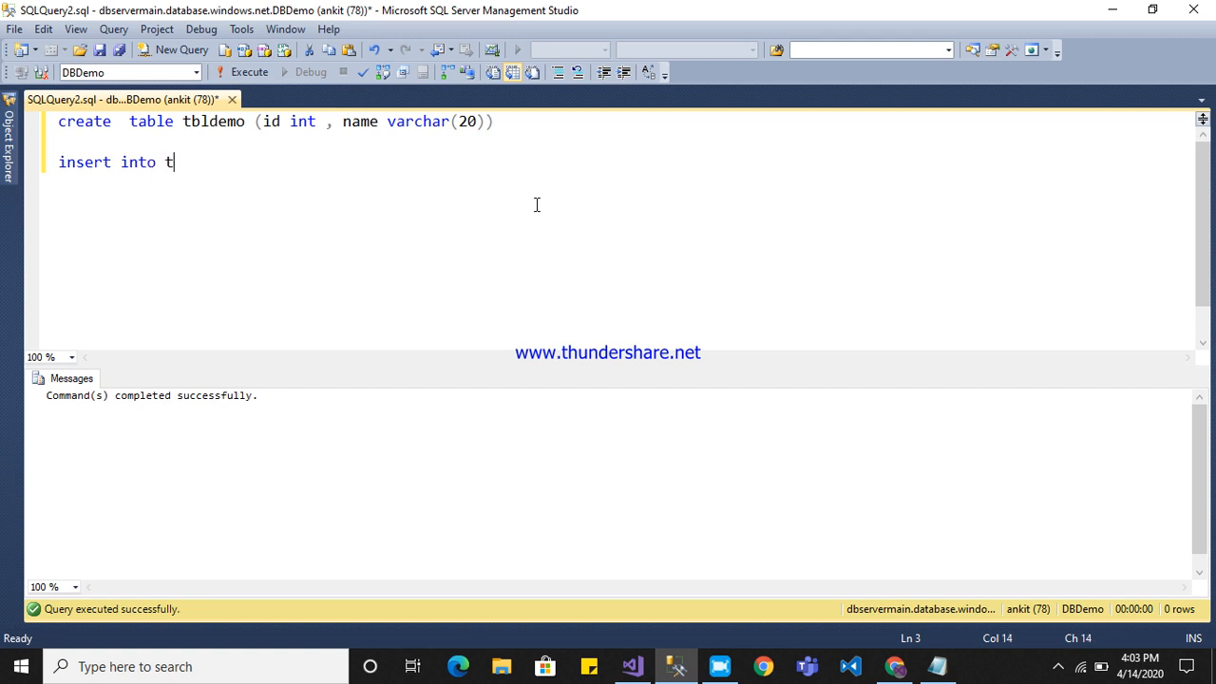
{"action": "type", "text": "bldemo values("}
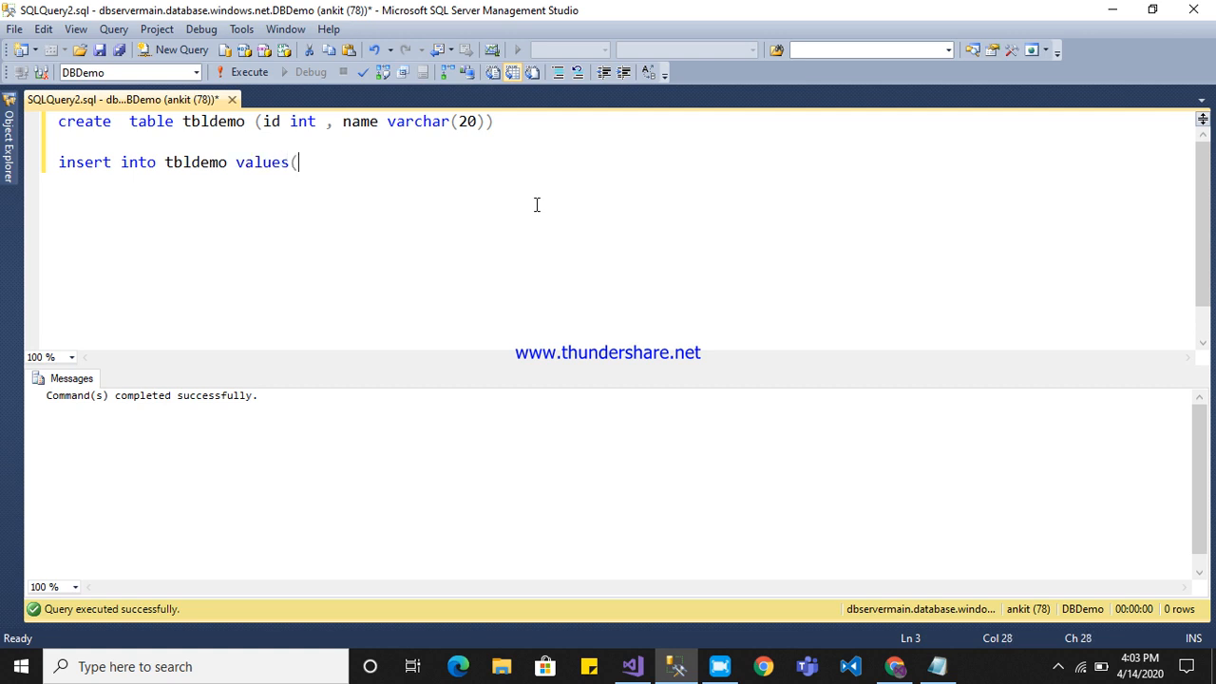
{"action": "type", "text": ")"}
{"action": "key", "text": "Left"}
{"action": "type", "text": "111,''ankit"}
{"action": "key", "text": "End"}
Duplicate the insert statement on the line below it.
{"action": "key", "text": "ctrl+x"}
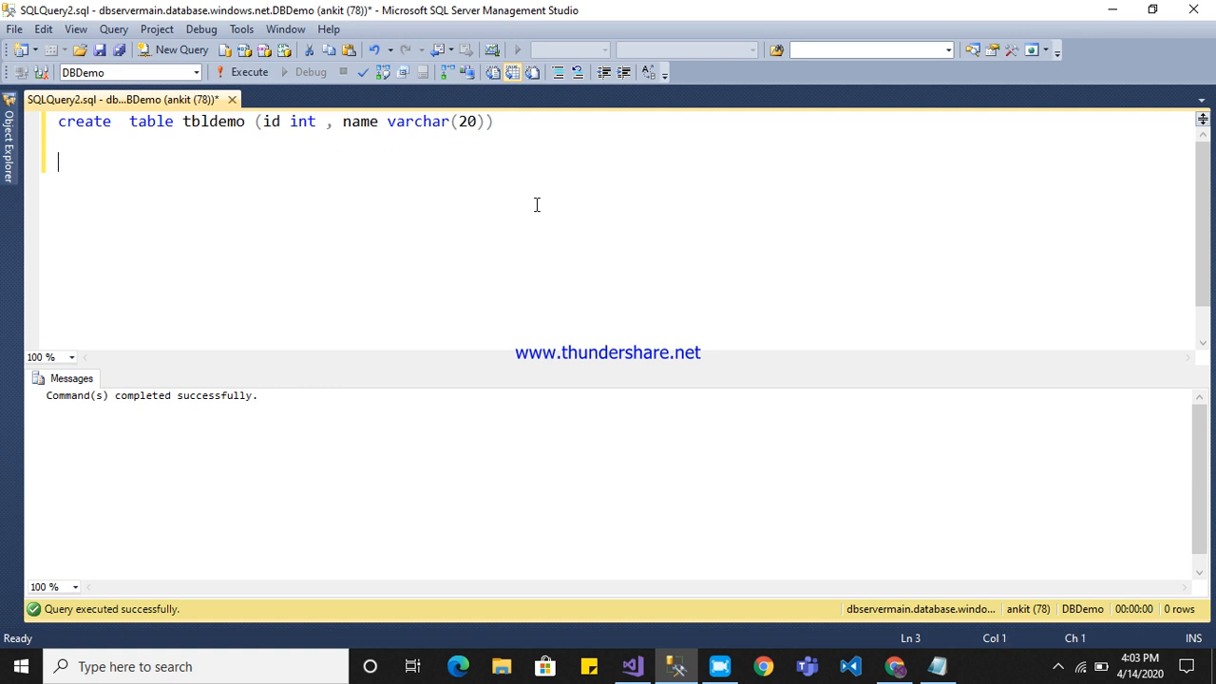
{"action": "key", "text": "ctrl+z"}
{"action": "key", "text": "shift+End"}
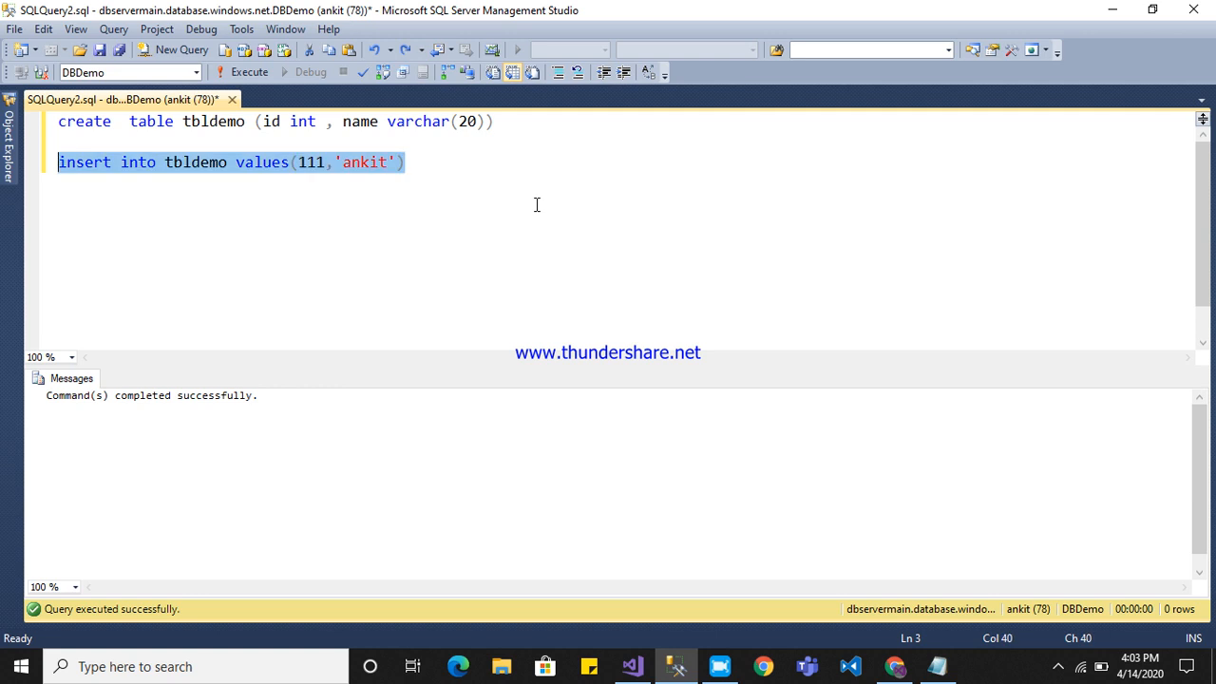
{"action": "key", "text": "ctrl+c"}
{"action": "key", "text": "End"}
{"action": "key", "text": "Return"}
{"action": "key", "text": "ctrl+v"}
Change the copied insert's values to 222 and a different sample first name, and execute both insert statements.
{"action": "key", "text": "Left"}
{"action": "key", "text": "Left"}
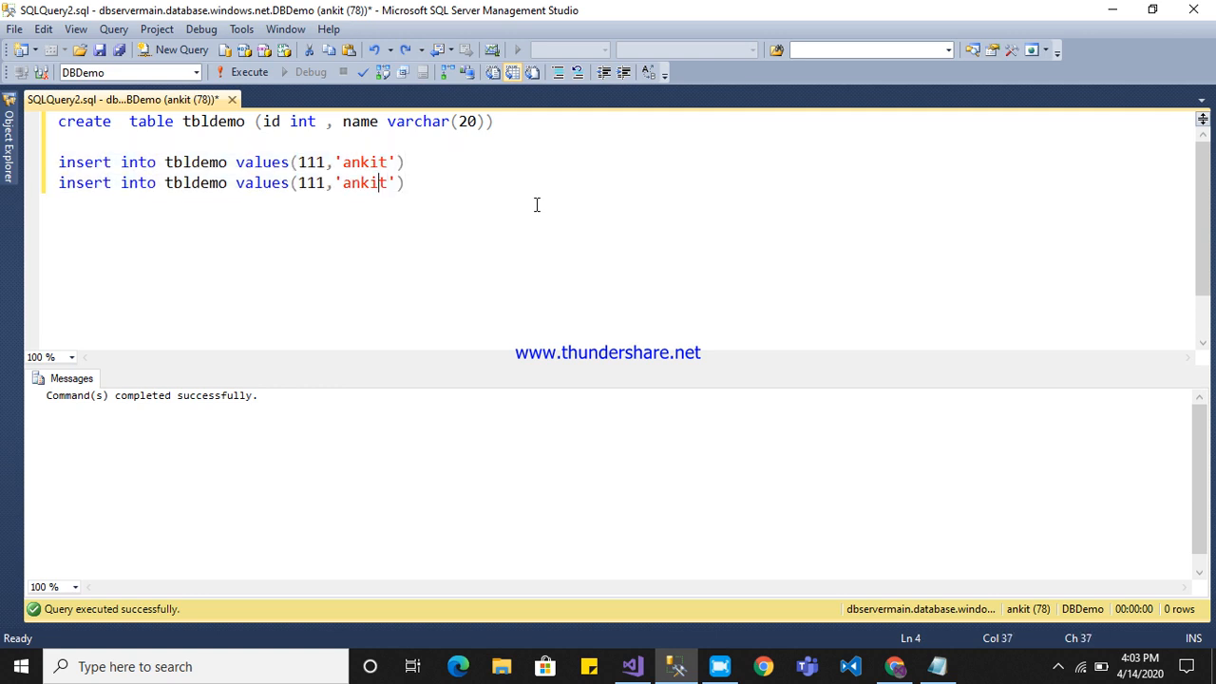
{"action": "key", "text": "BackSpace"}
{"action": "key", "text": "BackSpace"}
{"action": "key", "text": "BackSpace"}
{"action": "key", "text": "BackSpace"}
{"action": "key", "text": "BackSpace"}
{"action": "type", "text": "john"}
{"action": "key", "text": "Left"}
{"action": "key", "text": "Left"}
{"action": "key", "text": "Left"}
{"action": "key", "text": "Left"}
{"action": "key", "text": "Left"}
{"action": "key", "text": "Left"}
{"action": "key", "text": "BackSpace"}
{"action": "key", "text": "BackSpace"}
{"action": "key", "text": "BackSpace"}
{"action": "type", "text": "222"}
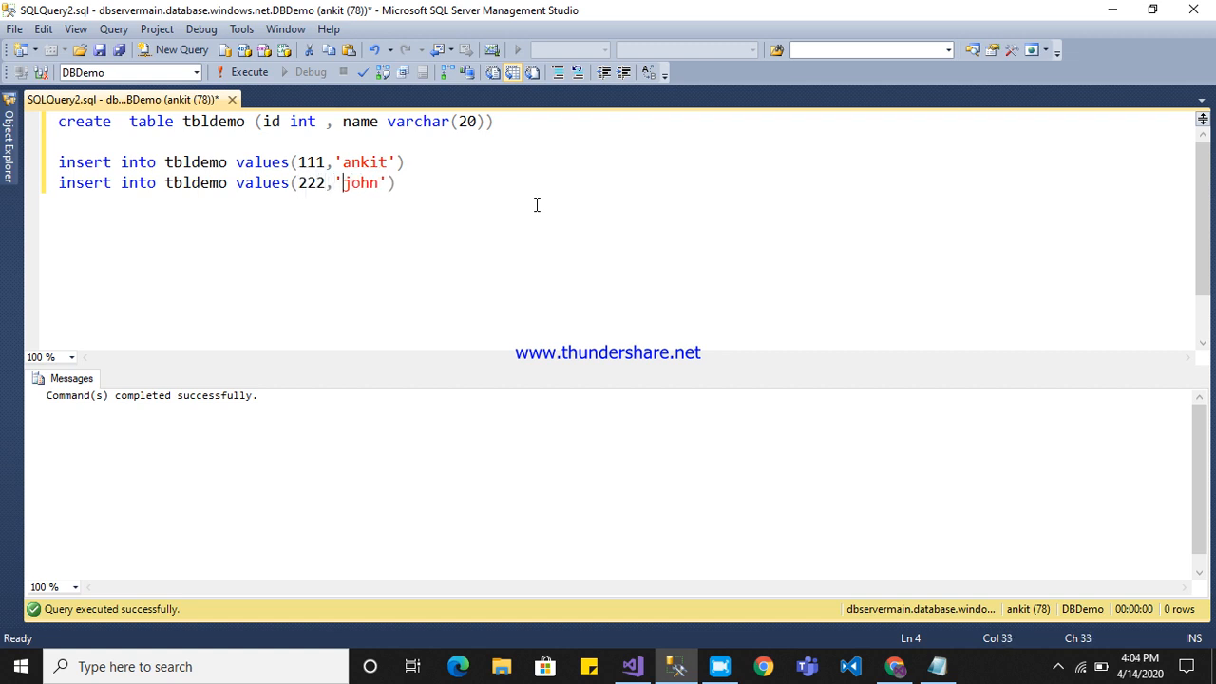
{"action": "left_click_drag", "start_coordinate": [397, 185], "coordinate": [27, 166]}
{"action": "key", "text": "F5"}
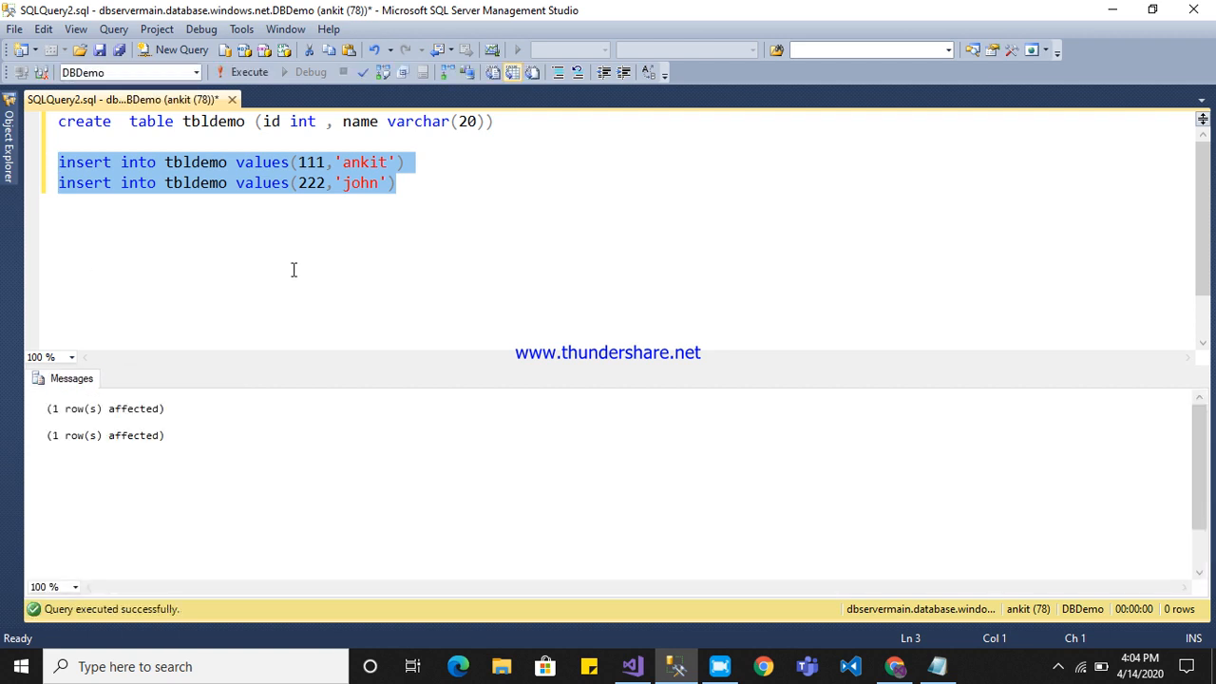
Write select * from tbldemo below the inserts, execute only that query, and widen the name column in the results.
{"action": "left_click", "coordinate": [474, 219]}
{"action": "key", "text": "Return"}
{"action": "key", "text": "Return"}
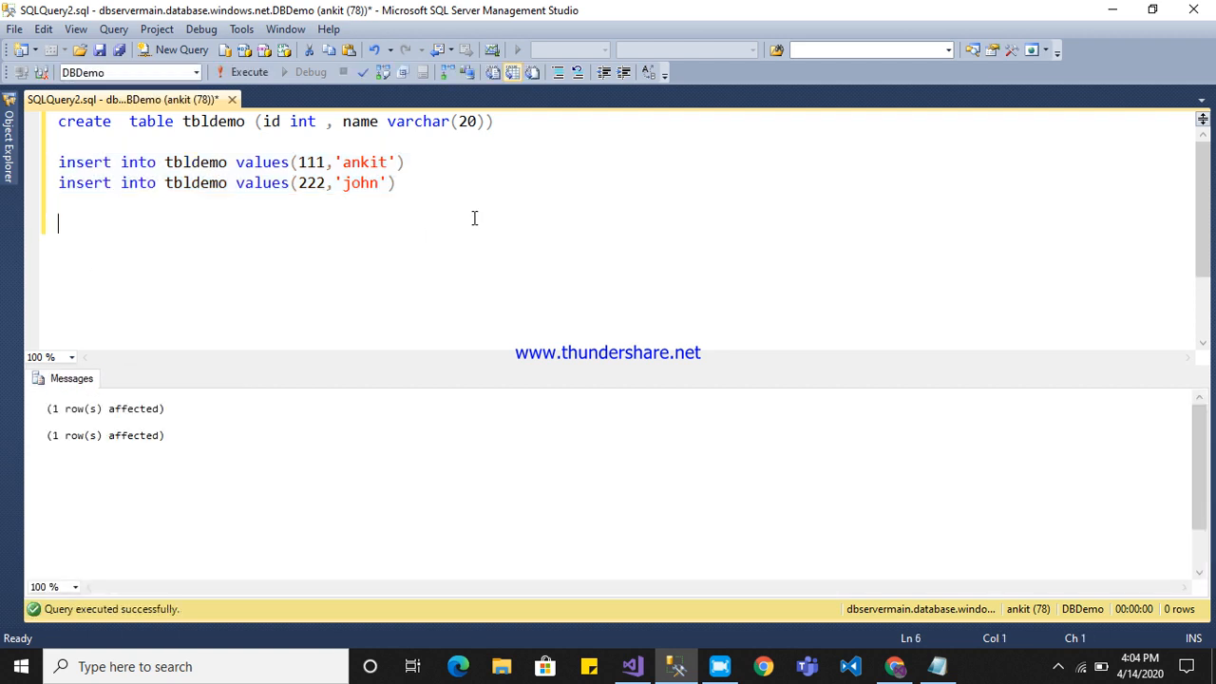
{"action": "type", "text": "select * from tbldemo"}
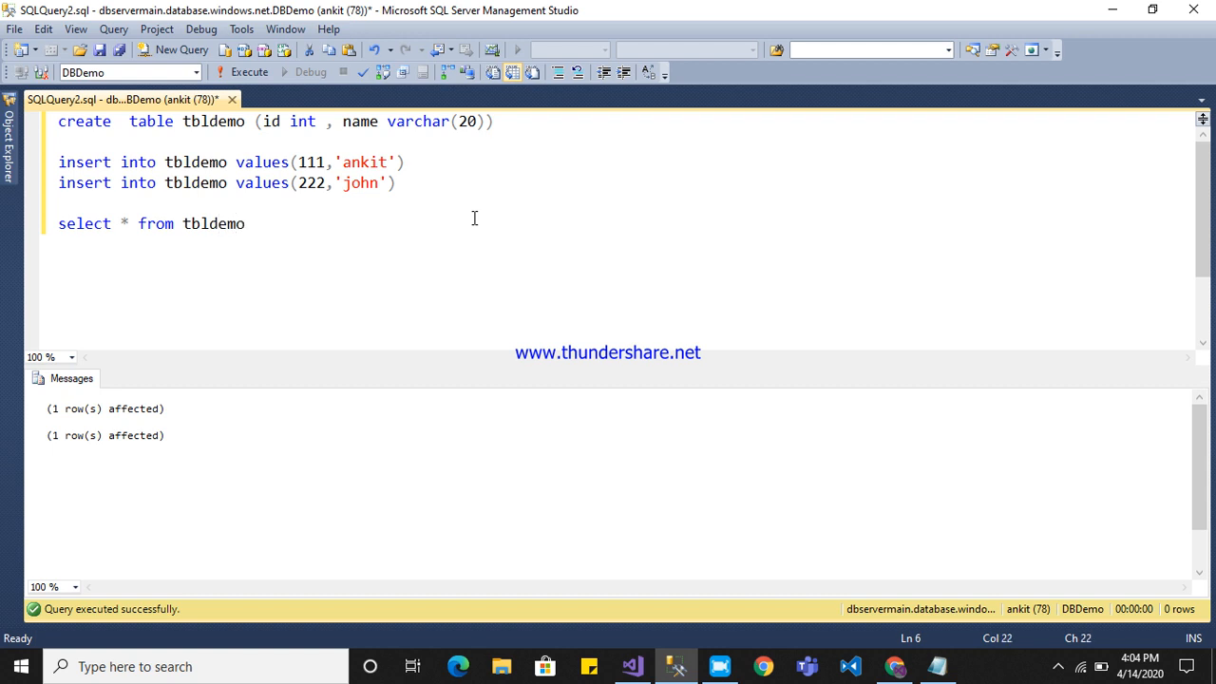
{"action": "key", "text": "shift+Home"}
{"action": "key", "text": "F5"}
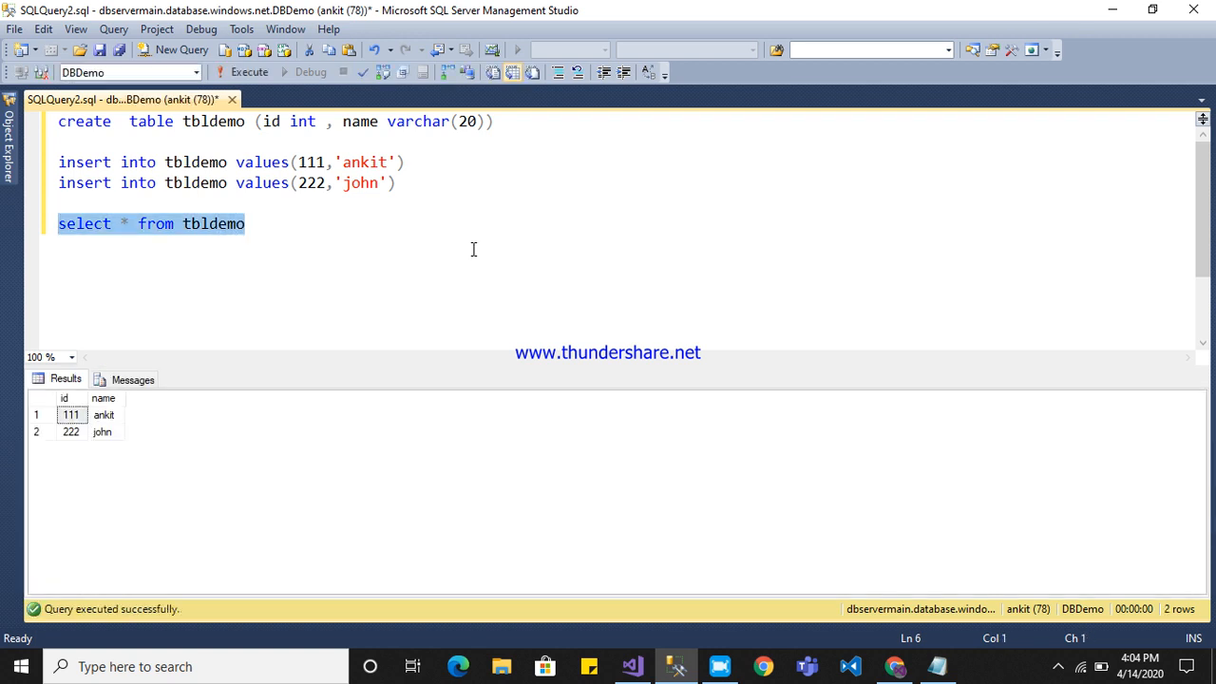
{"action": "left_click", "coordinate": [133, 401]}
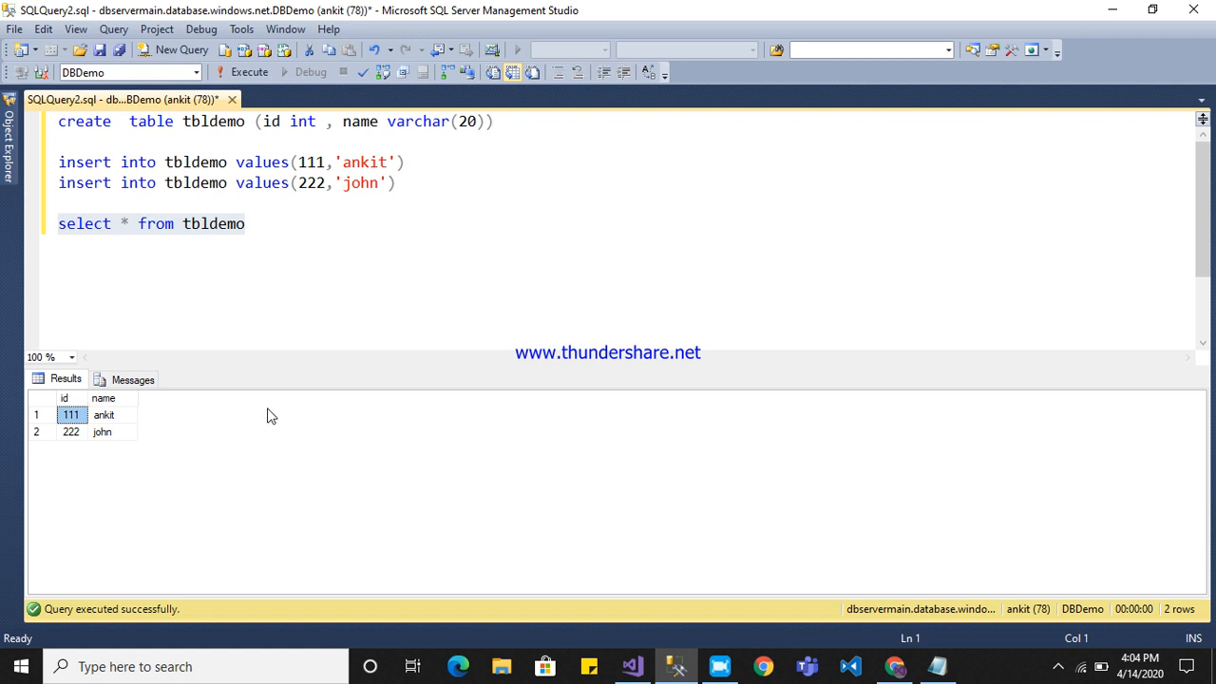
{"action": "key", "text": "alt+Tab"}
{"action": "left_click", "coordinate": [674, 664]}
{"action": "left_click", "coordinate": [237, 248]}
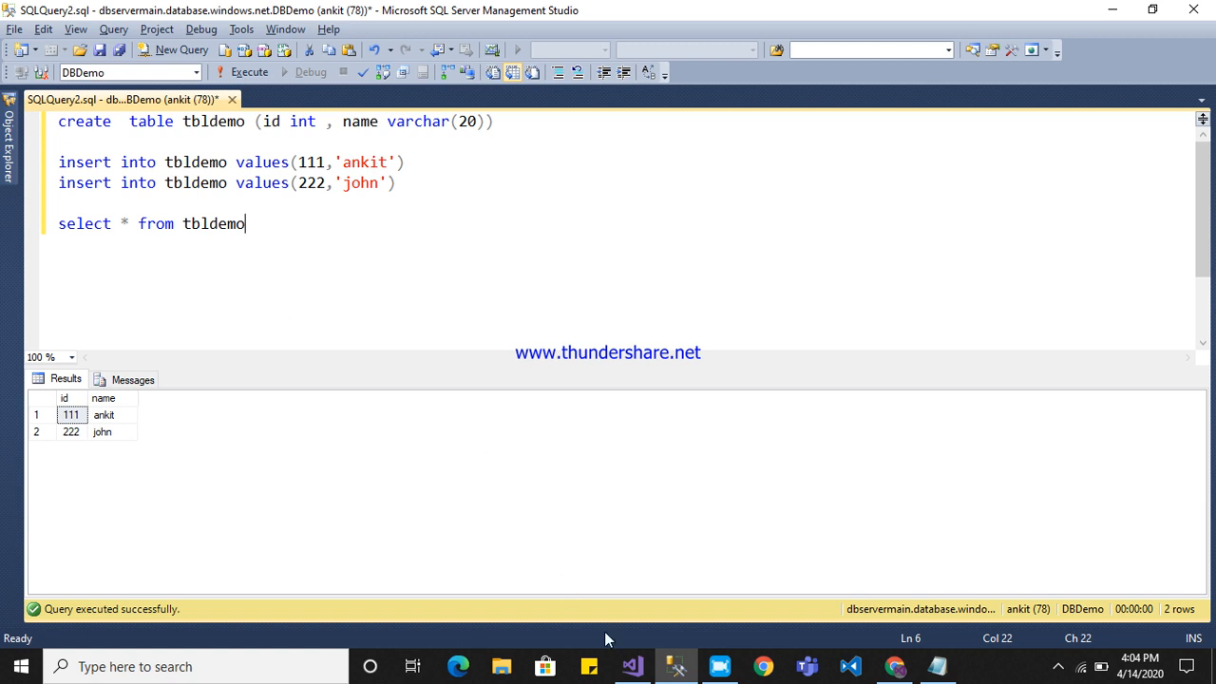
Switch to Visual Studio and look over the file structure of the AzureDBDemo project.
{"action": "left_click", "coordinate": [635, 669]}
{"action": "left_click", "coordinate": [750, 350]}
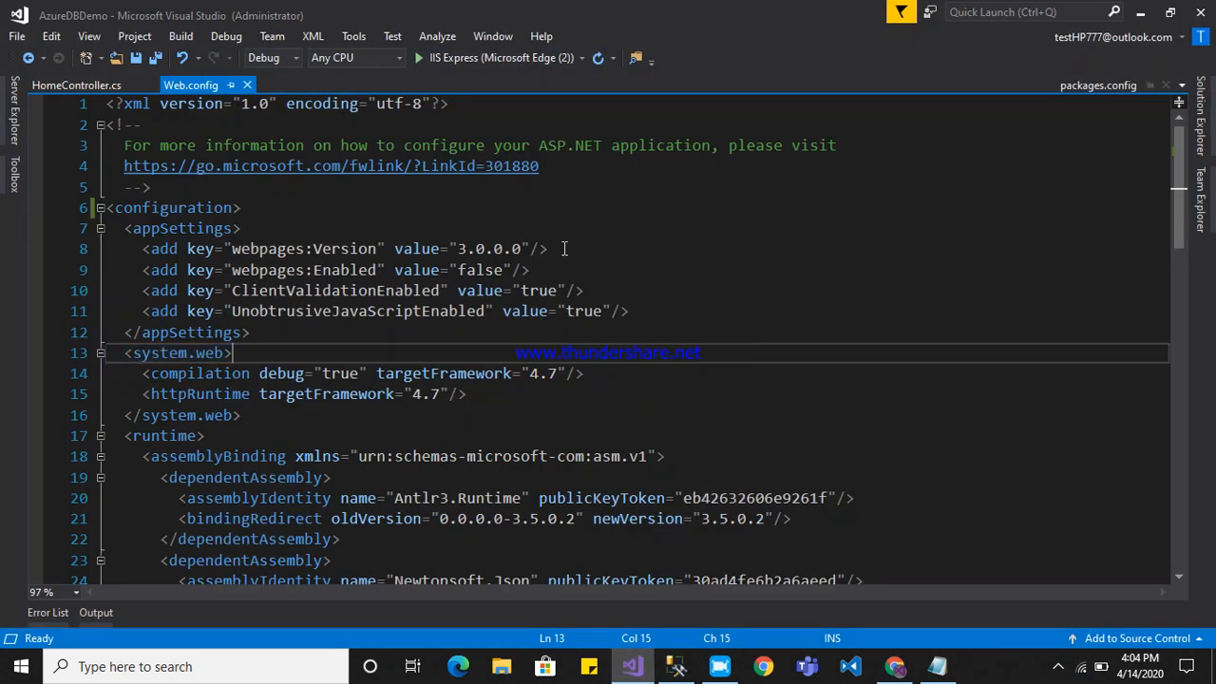
{"action": "left_click", "coordinate": [1200, 142]}
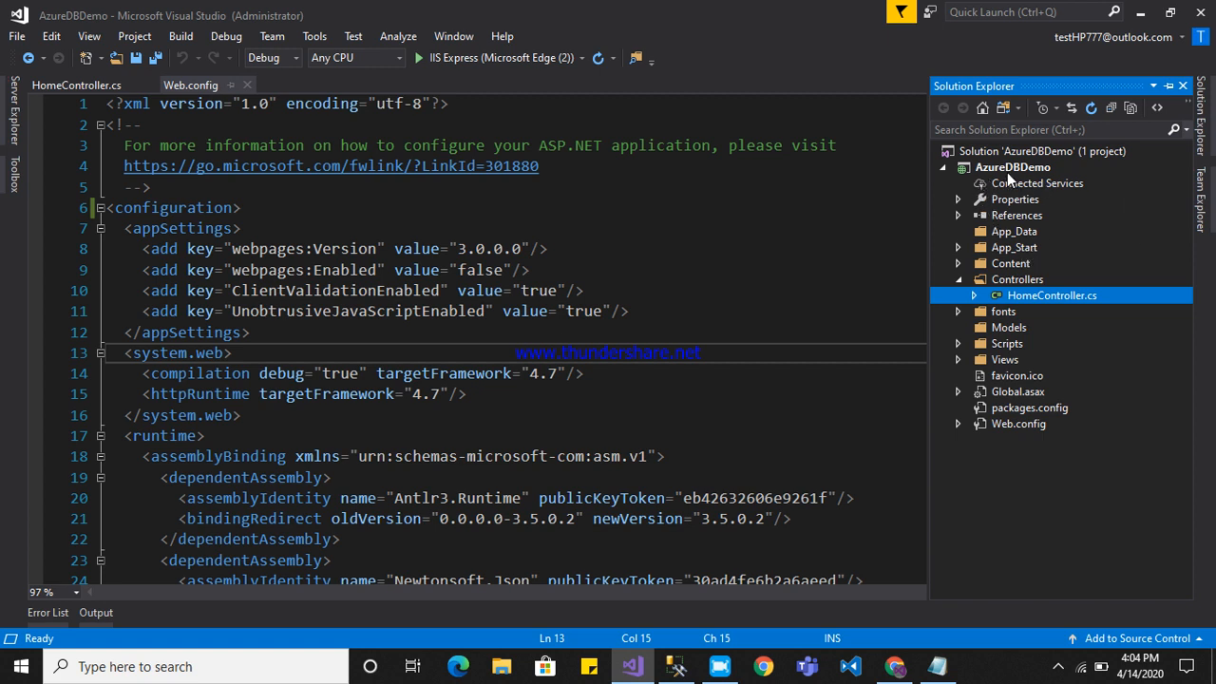
{"action": "left_click", "coordinate": [776, 268]}
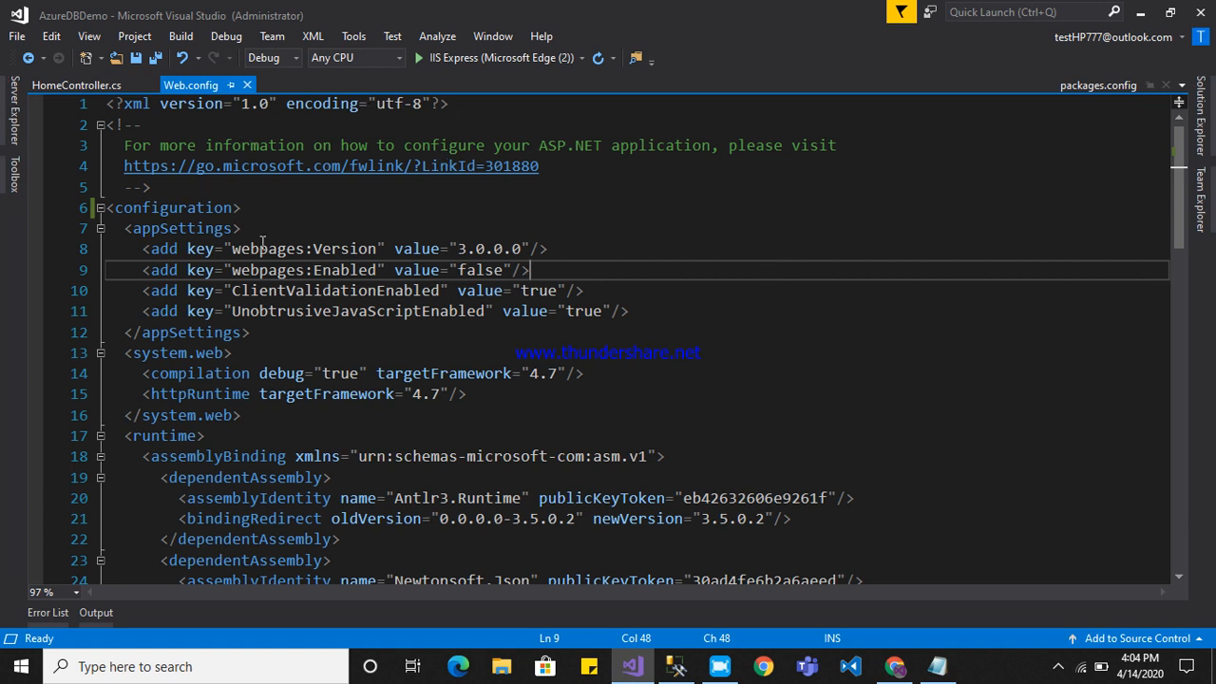
Add a connectionStrings element directly below the opening configuration tag in Web.config.
{"action": "left_click", "coordinate": [275, 211]}
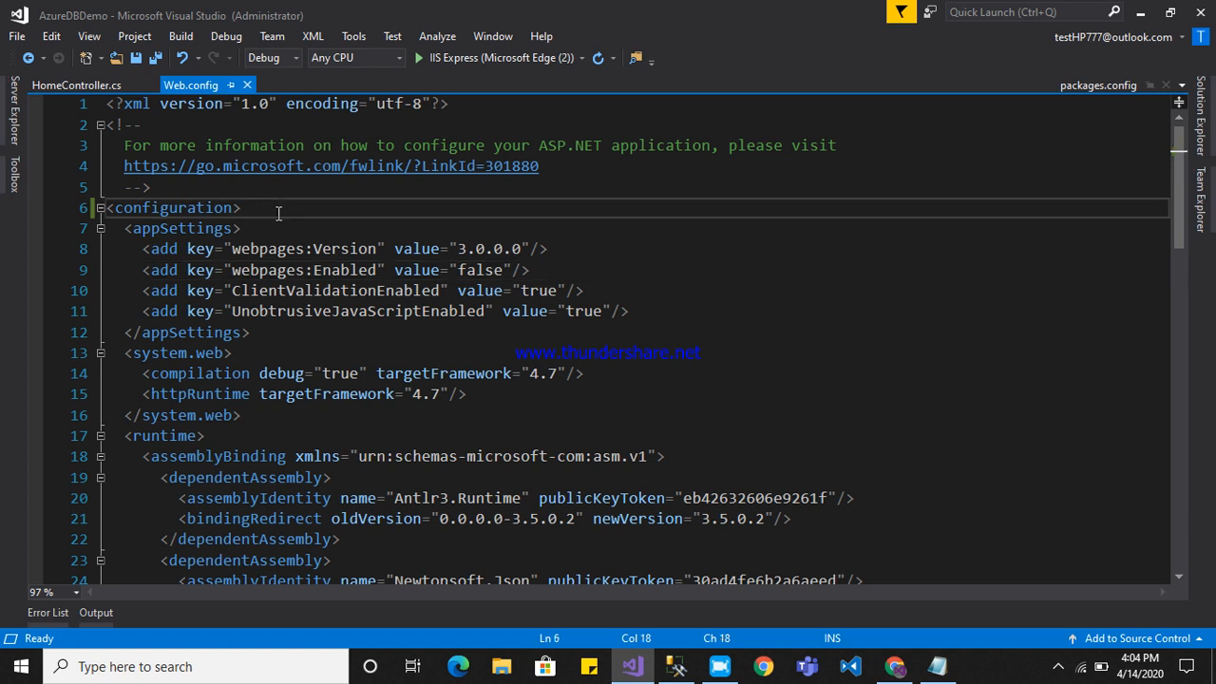
{"action": "key", "text": "Return"}
{"action": "type", "text": "<c"}
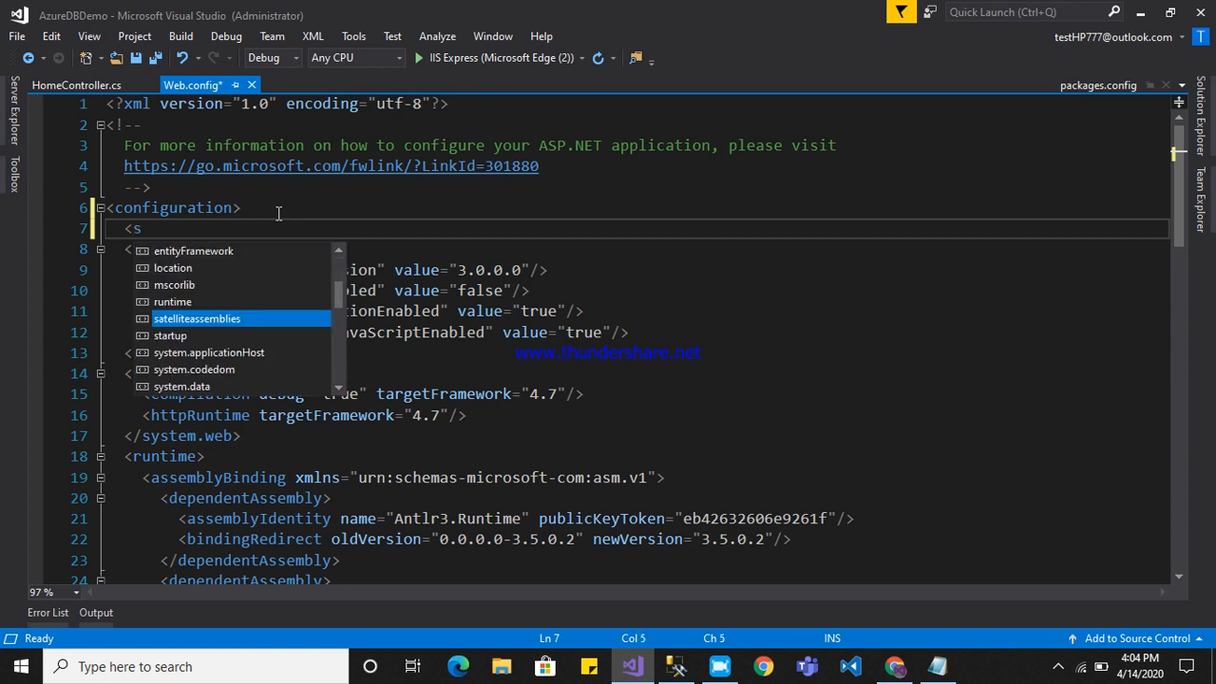
{"action": "type", "text": "o"}
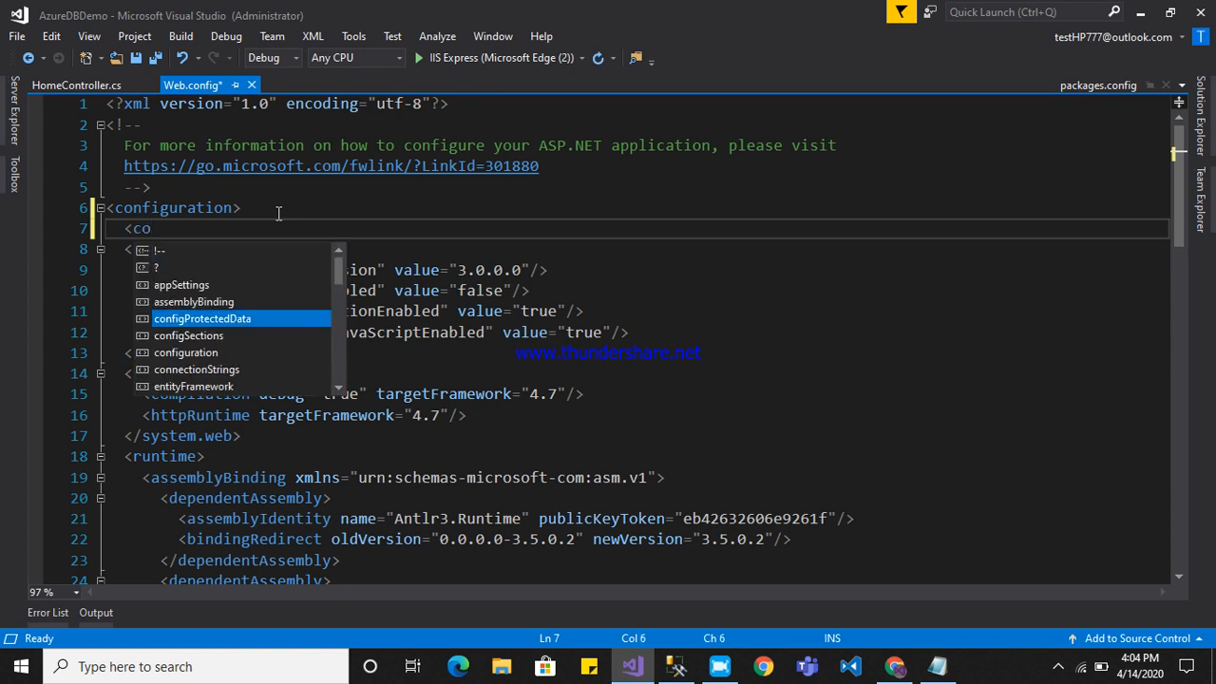
{"action": "key", "text": "Down"}
{"action": "key", "text": "Down"}
{"action": "key", "text": "Tab"}
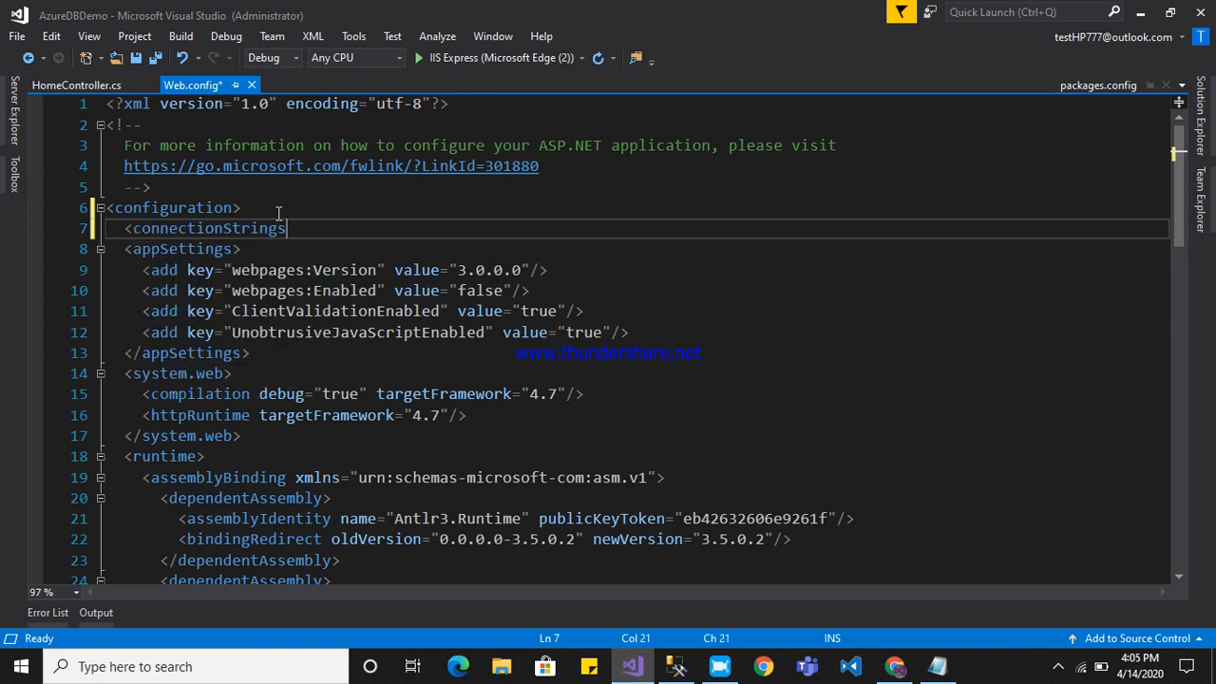
{"action": "type", "text": ">"}
{"action": "key", "text": "Return"}
Inside connectionStrings, insert an add entry with the name DBCS and an empty connectionString attribute.
{"action": "type", "text": "<add "}
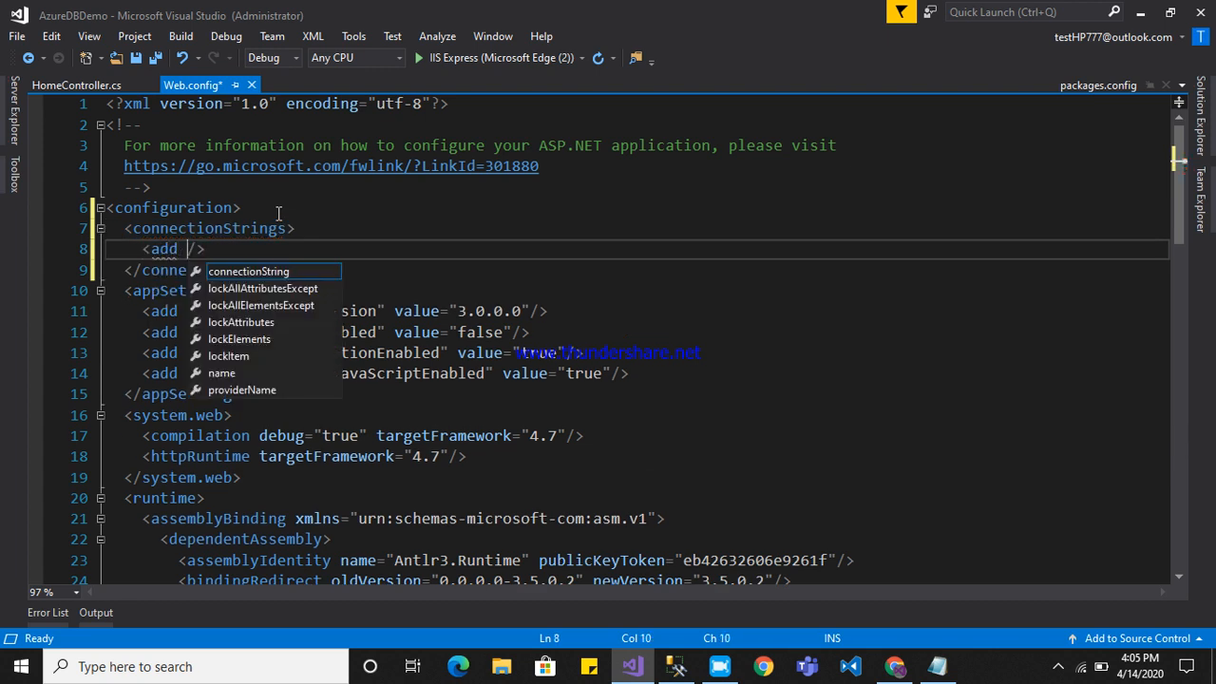
{"action": "type", "text": "name"}
{"action": "key", "text": "BackSpace"}
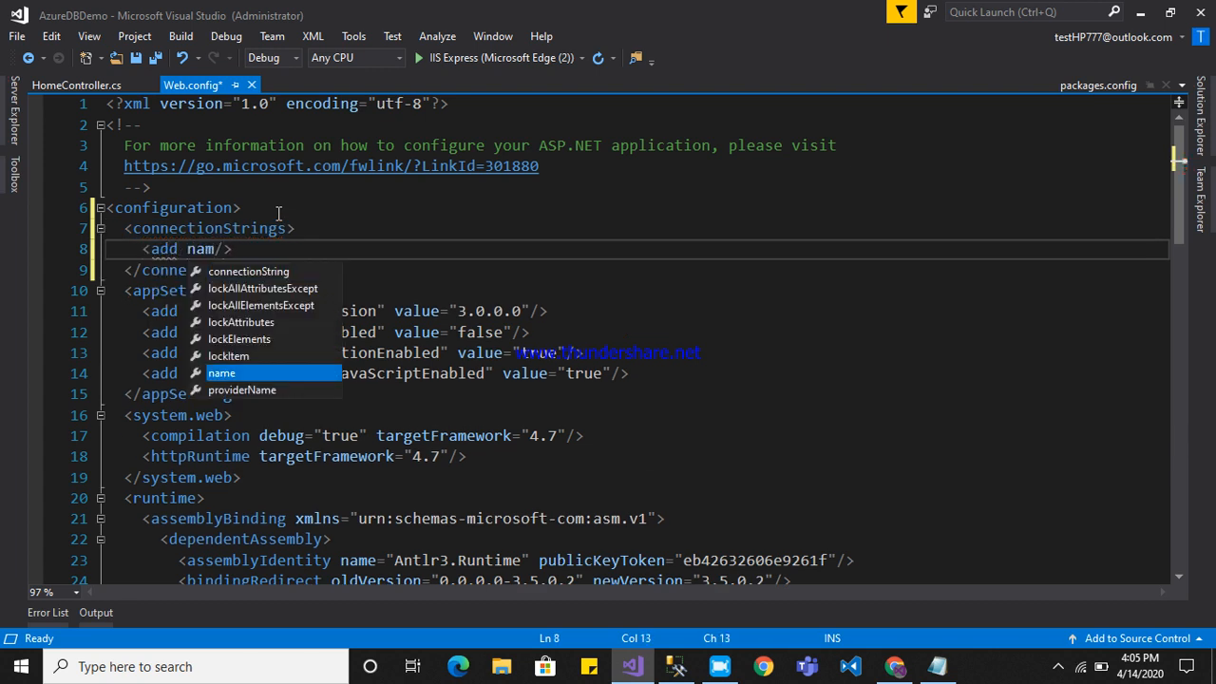
{"action": "key", "text": "Tab"}
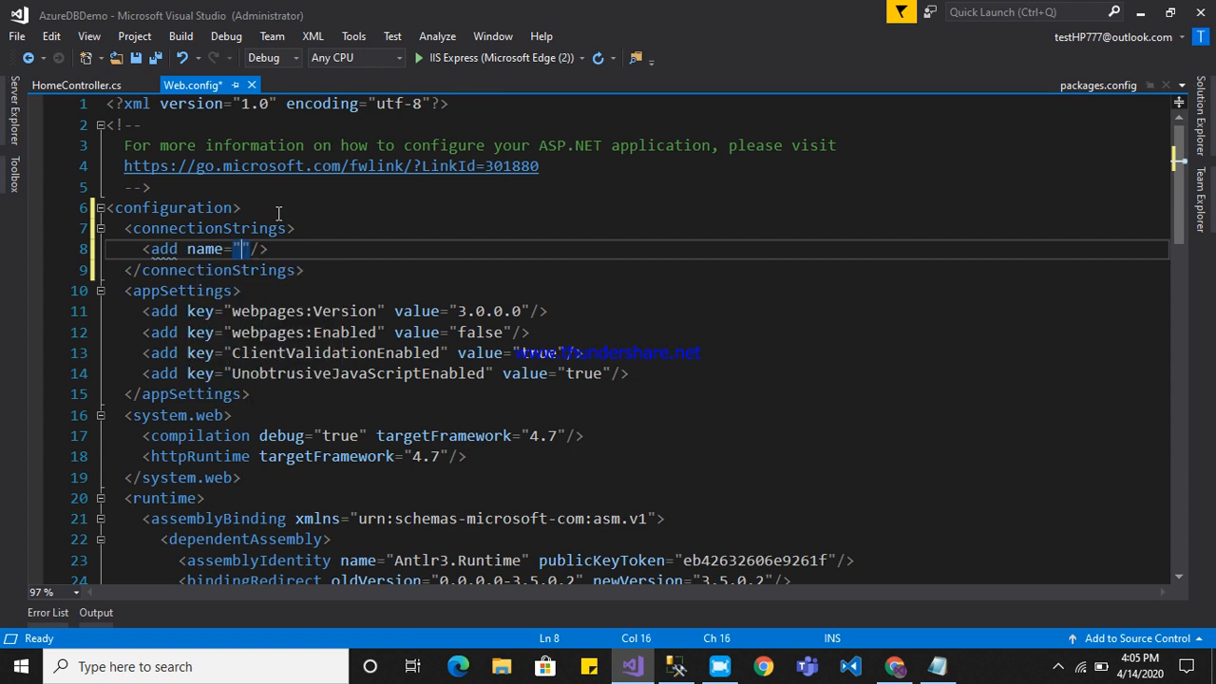
{"action": "type", "text": "DBCS"}
{"action": "key", "text": "Right"}
{"action": "type", "text": "co"}
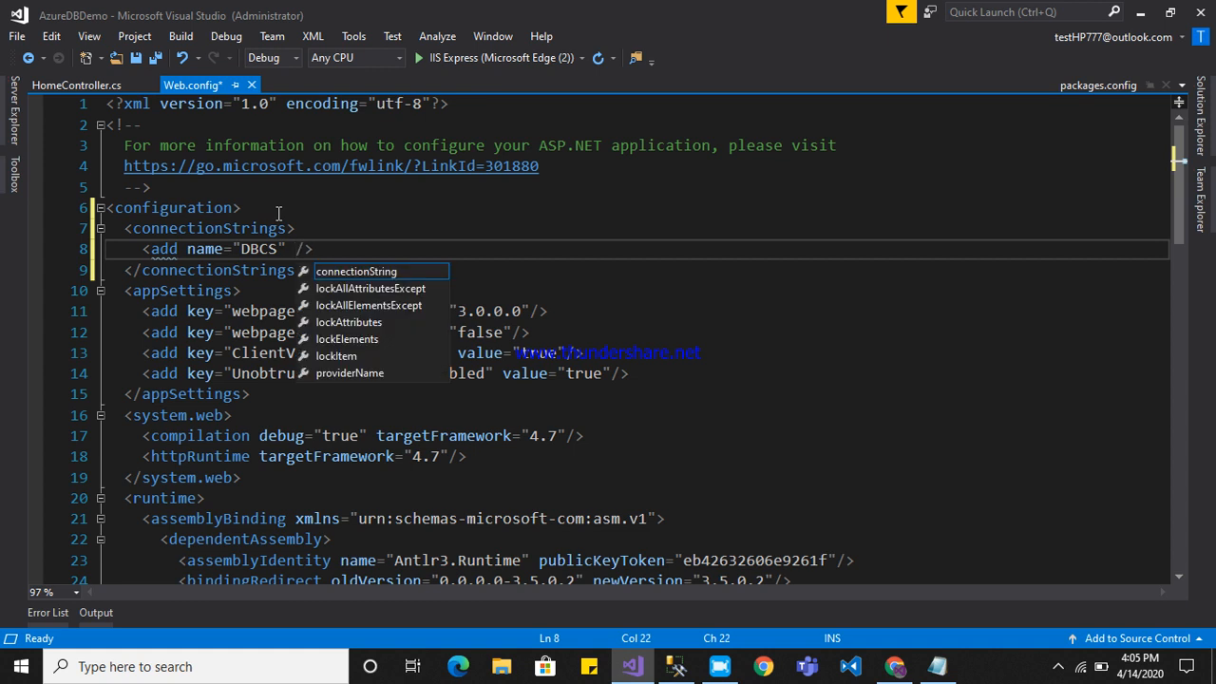
{"action": "key", "text": "Tab"}
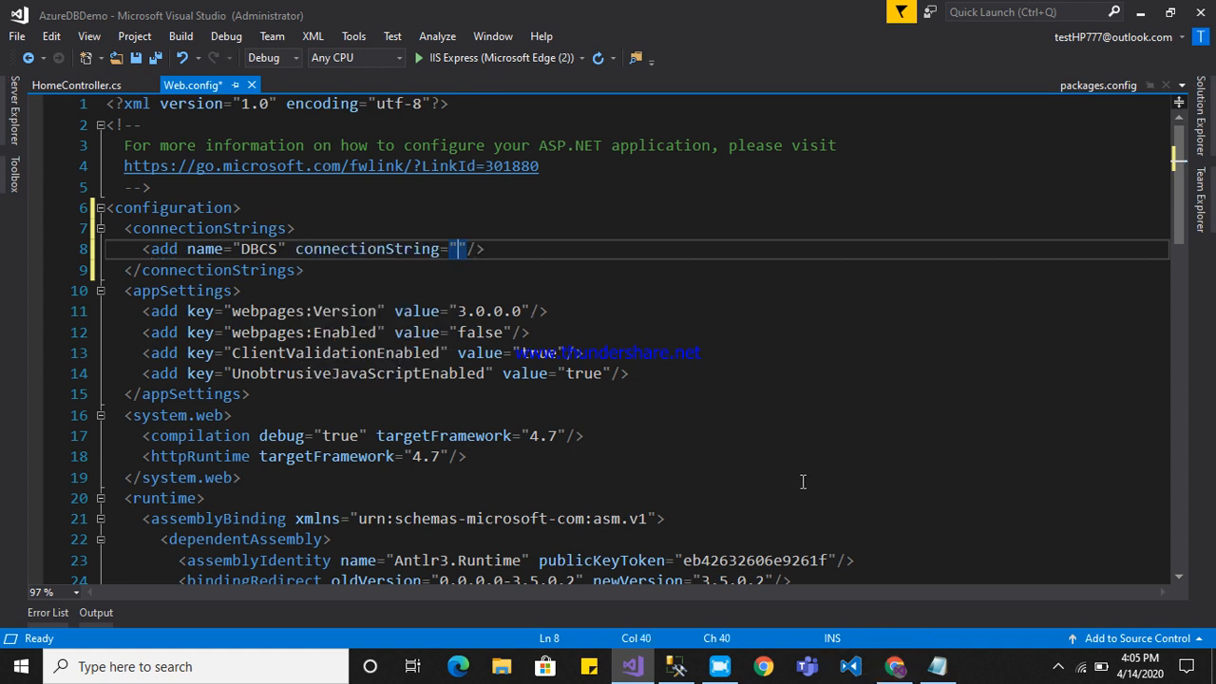
Get the ADO.NET connection string of DBDemo from the Azure portal and paste it into the connectionString attribute in Visual Studio.
{"action": "left_click", "coordinate": [895, 676]}
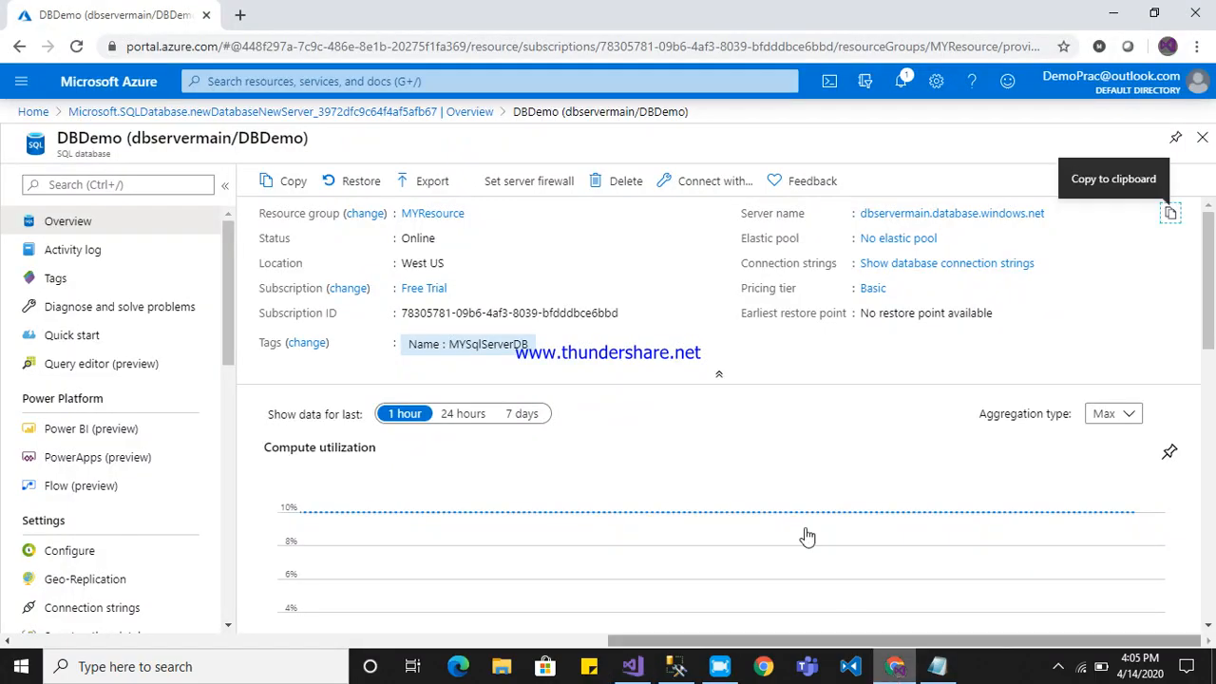
{"action": "left_click_drag", "start_coordinate": [790, 447], "coordinate": [887, 414]}
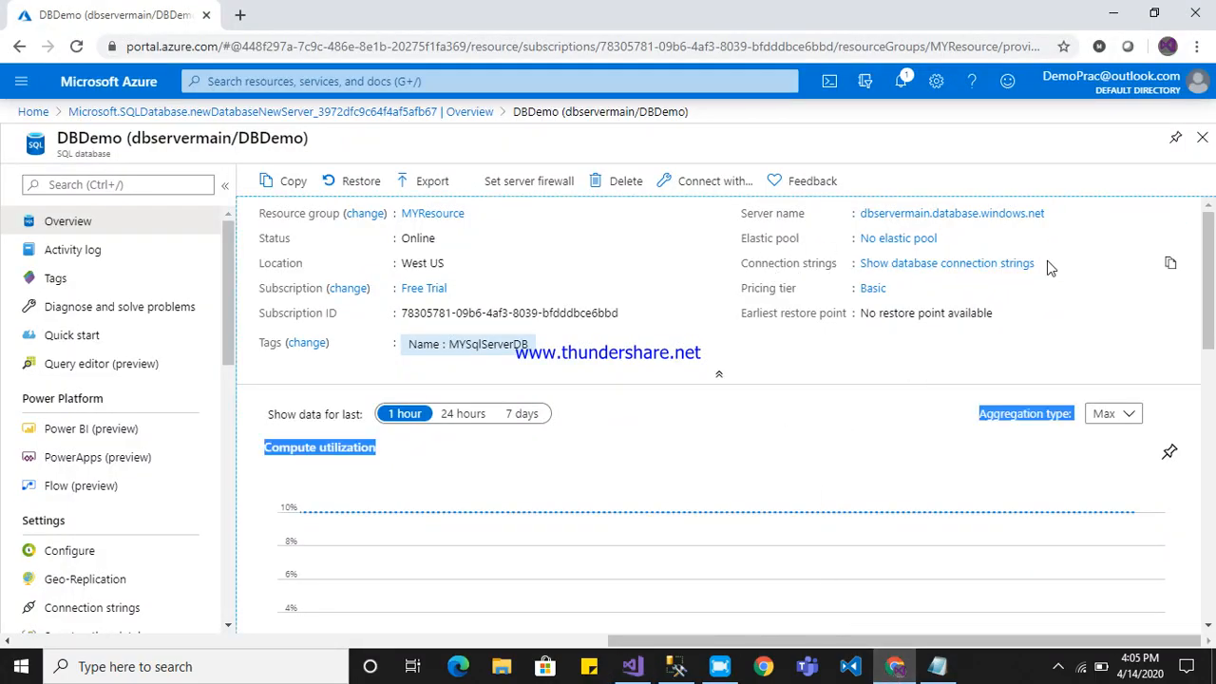
{"action": "left_click", "coordinate": [988, 263]}
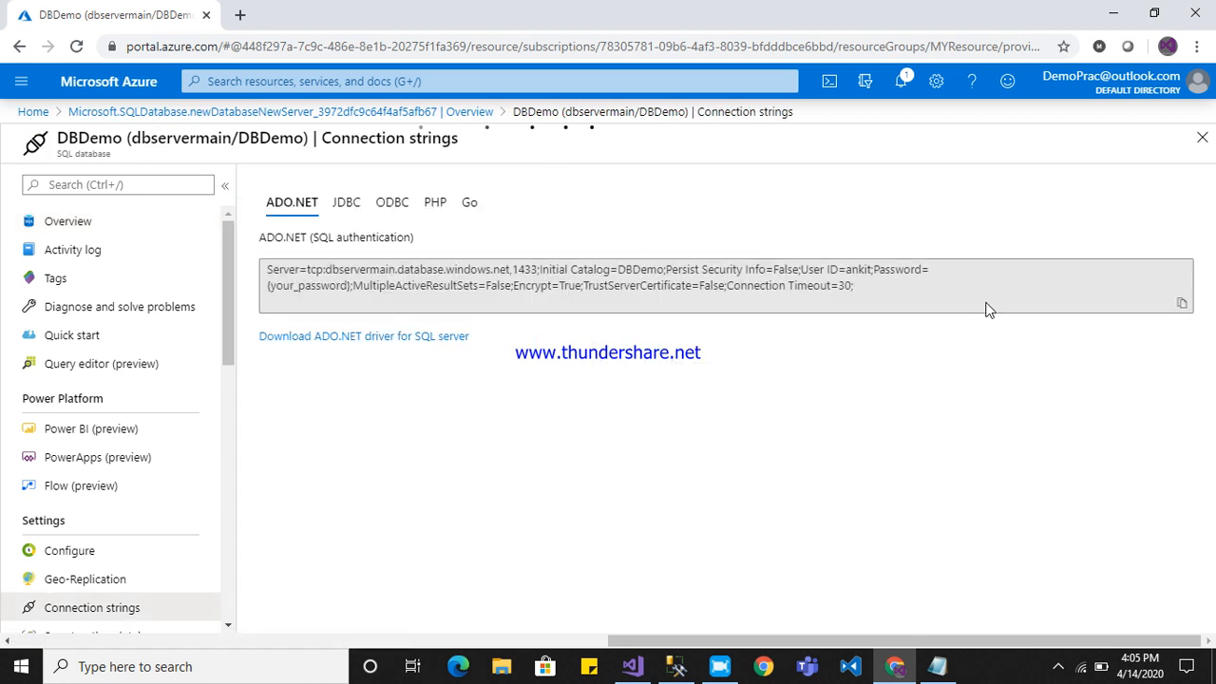
{"action": "key", "text": "alt+Tab"}
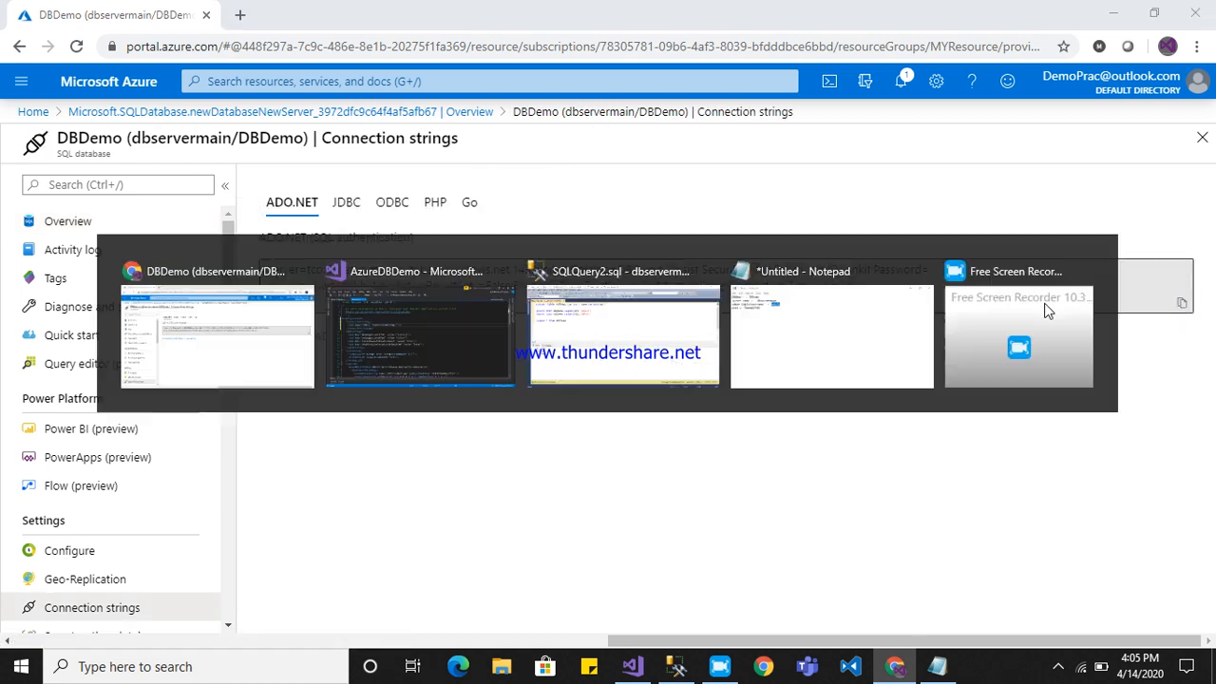
{"action": "key", "text": "ctrl+v"}
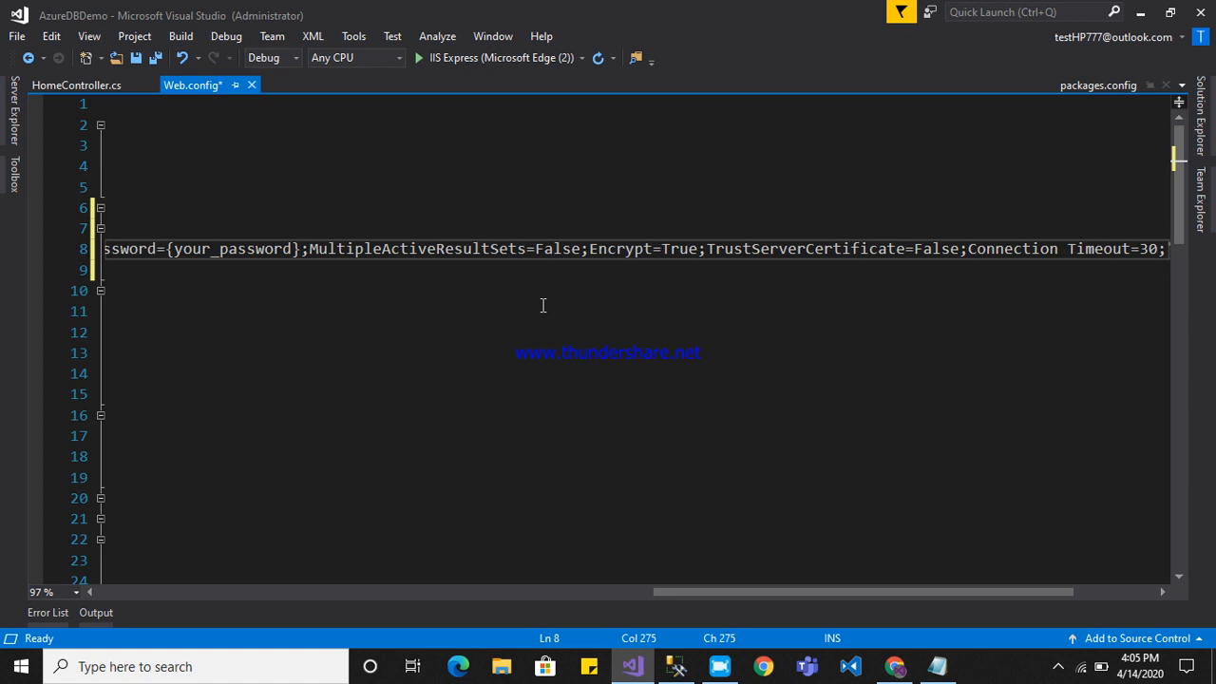
Examine the server address, Initial Catalog and User ID parts of the pasted connection string.
{"action": "left_click_drag", "start_coordinate": [861, 592], "coordinate": [369, 560]}
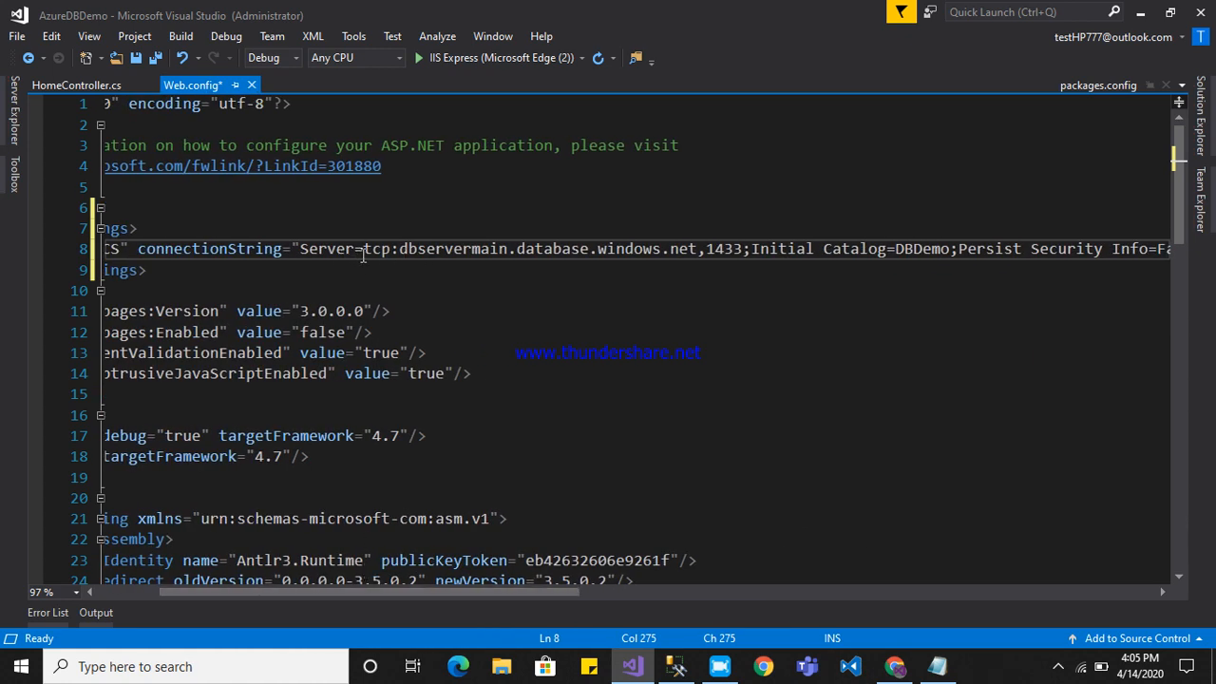
{"action": "left_click_drag", "start_coordinate": [408, 252], "coordinate": [740, 261]}
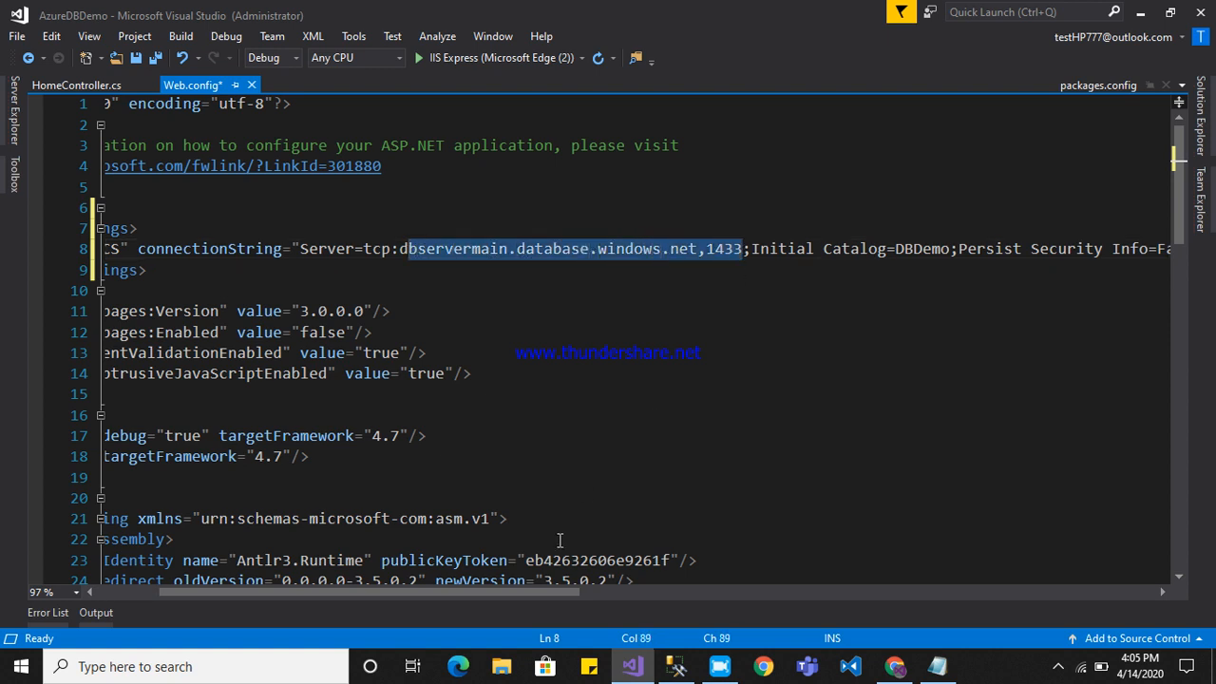
{"action": "left_click_drag", "start_coordinate": [528, 594], "coordinate": [689, 568]}
{"action": "left_click", "coordinate": [399, 249]}
{"action": "left_click_drag", "start_coordinate": [399, 248], "coordinate": [453, 249]}
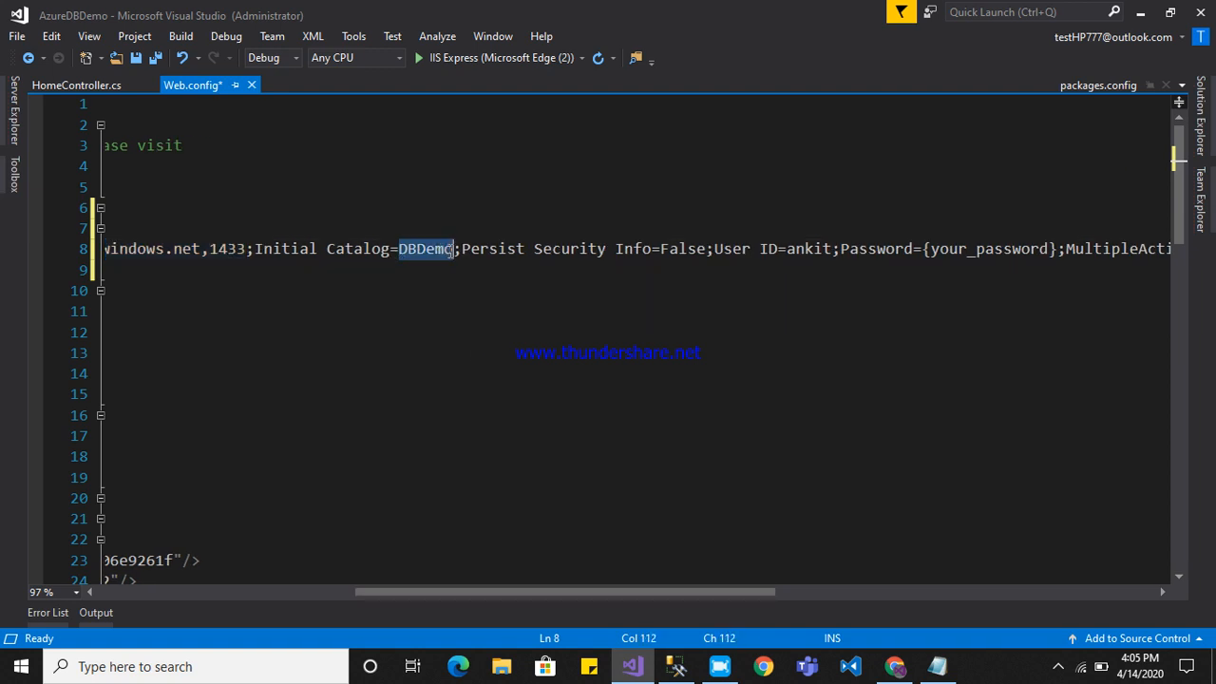
{"action": "left_click_drag", "start_coordinate": [561, 591], "coordinate": [700, 593]}
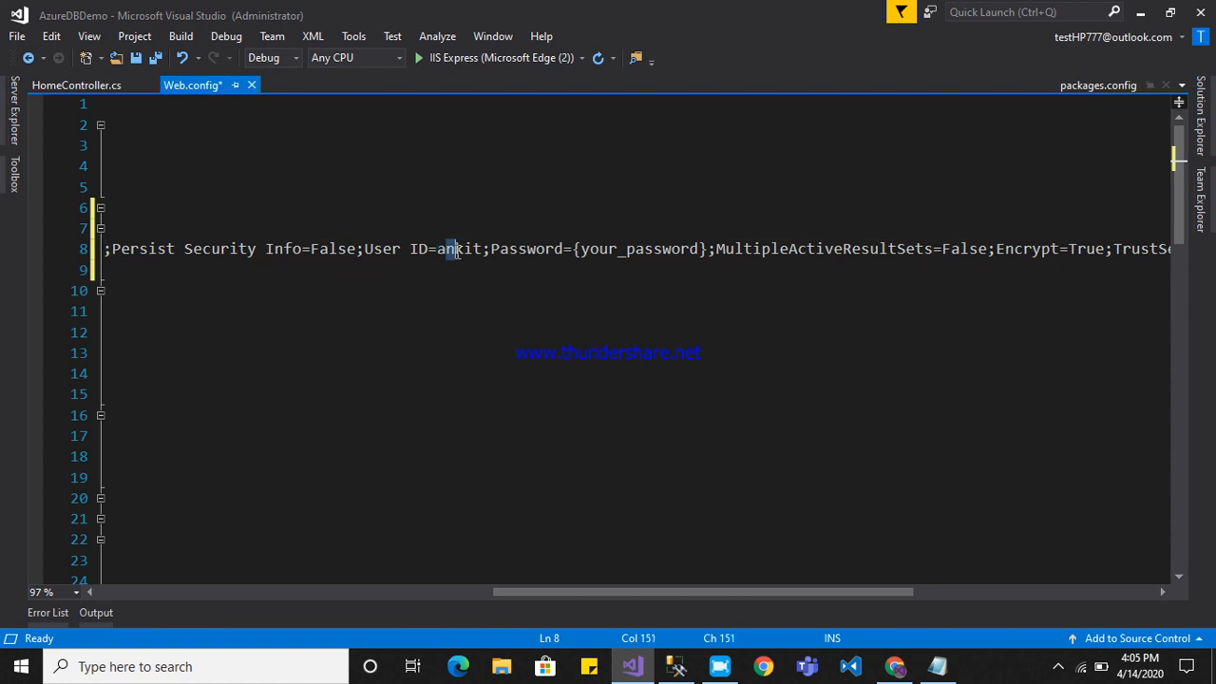
{"action": "left_click", "coordinate": [460, 292]}
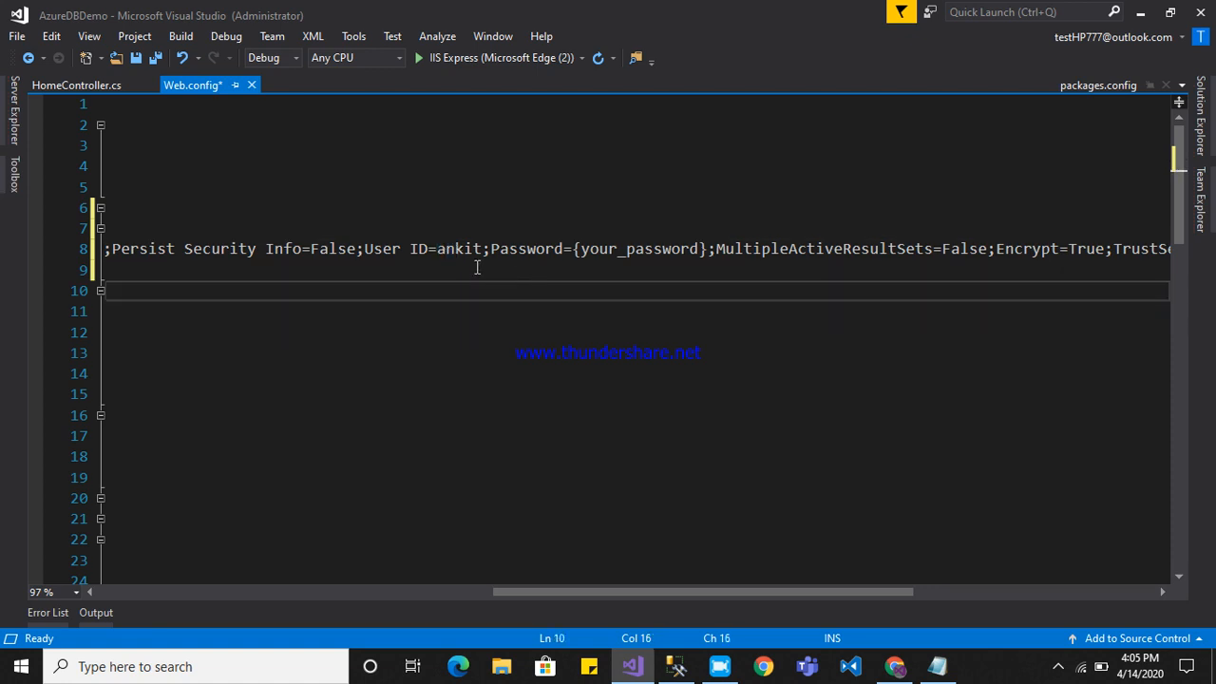
Replace the {your_password} placeholder with the database password copied from the Notepad notes, and save Web.config.
{"action": "left_click_drag", "start_coordinate": [573, 249], "coordinate": [704, 249]}
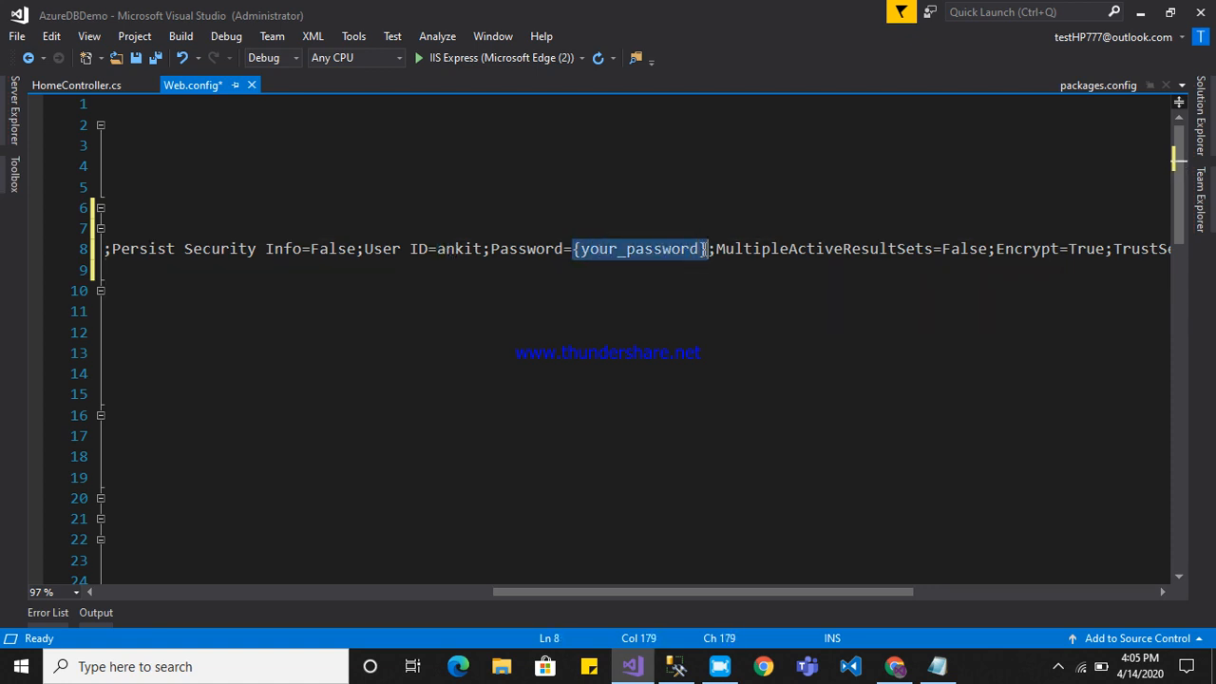
{"action": "left_click", "coordinate": [938, 668]}
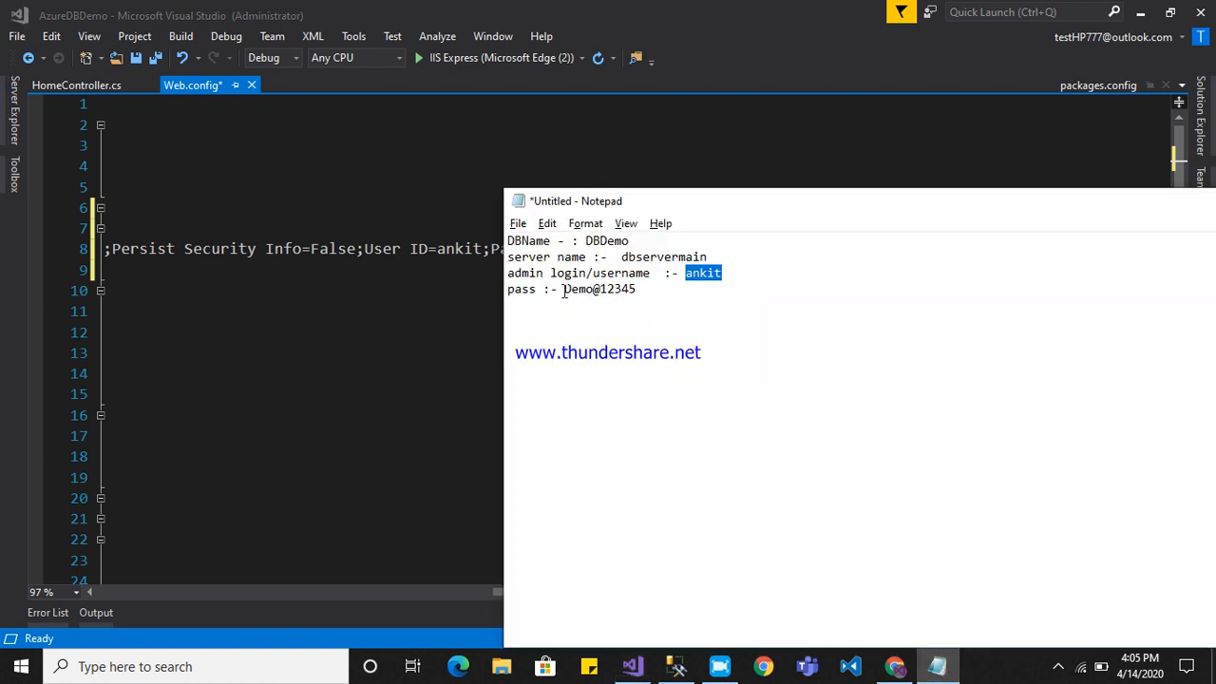
{"action": "left_click_drag", "start_coordinate": [564, 292], "coordinate": [639, 293]}
{"action": "key", "text": "ctrl+c"}
{"action": "key", "text": "alt+Tab"}
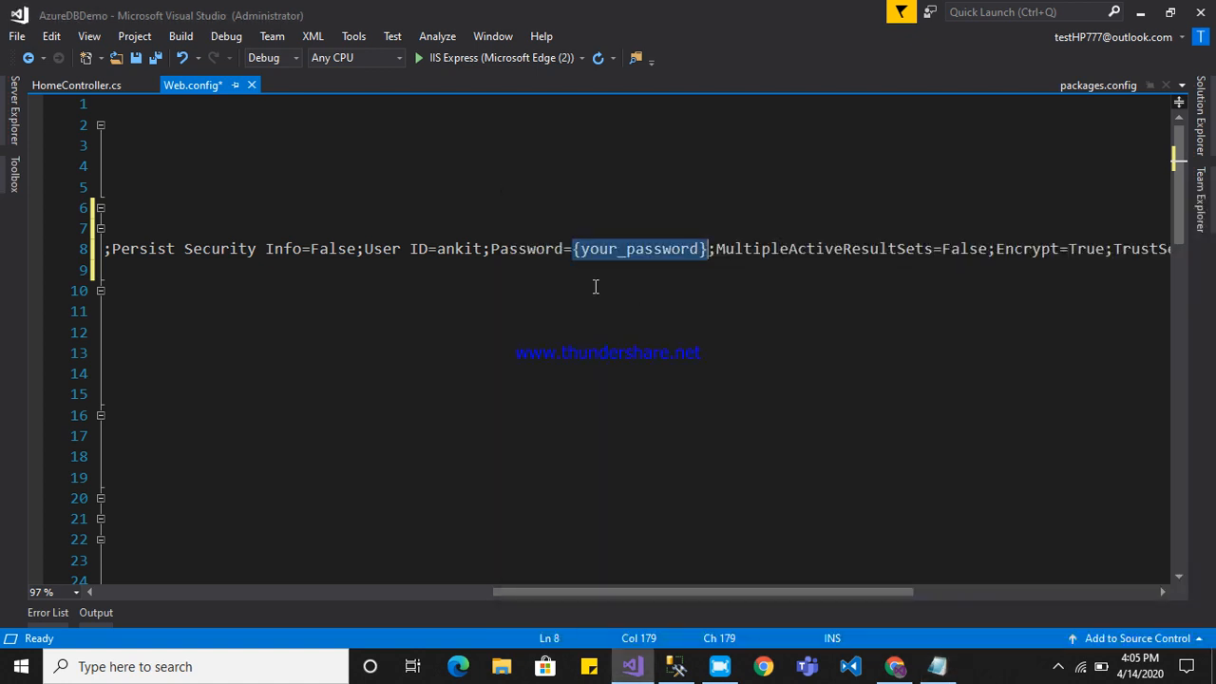
{"action": "key", "text": "ctrl+v"}
{"action": "left_click_drag", "start_coordinate": [737, 591], "coordinate": [269, 588]}
{"action": "left_click", "coordinate": [653, 394]}
{"action": "key", "text": "ctrl+s"}
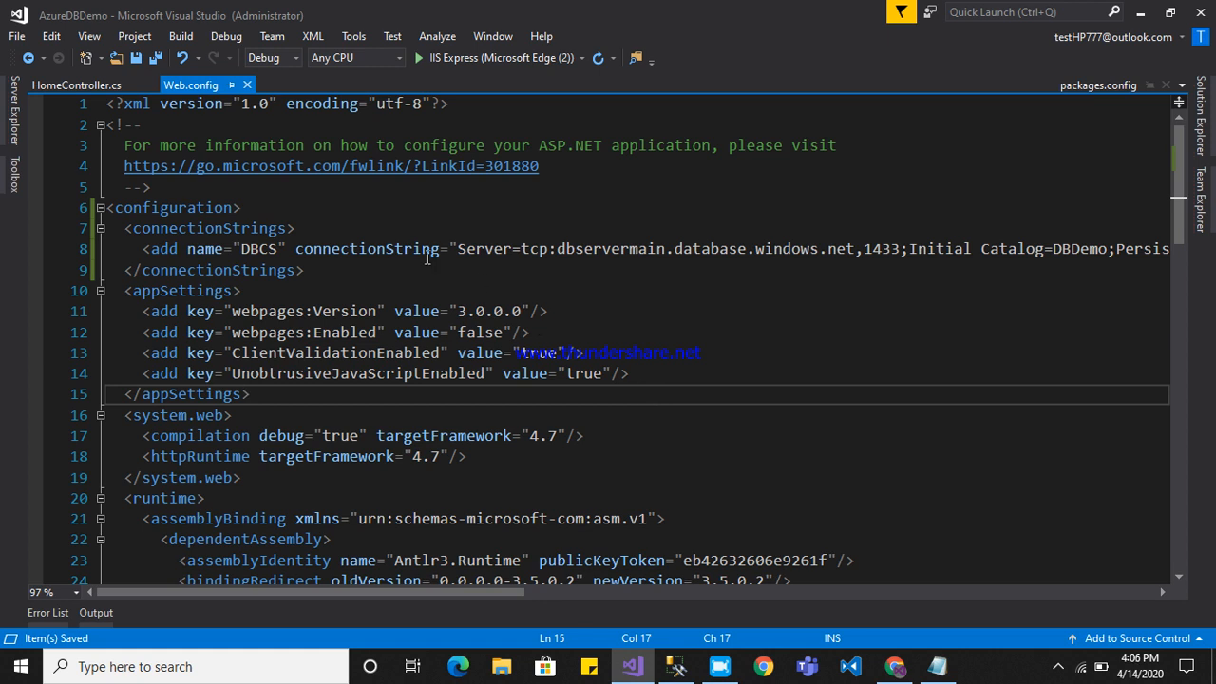
Open HomeController.cs and insert two blank lines above the return statement of the Index action.
{"action": "left_click", "coordinate": [82, 81]}
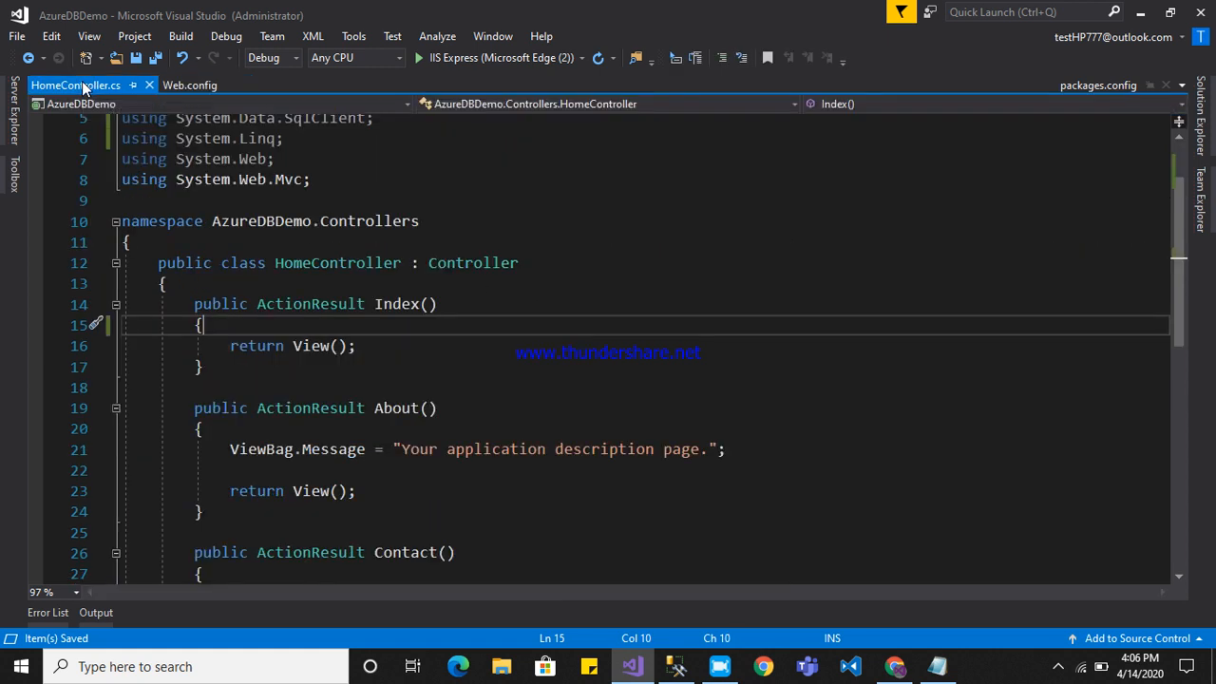
{"action": "left_click", "coordinate": [296, 342]}
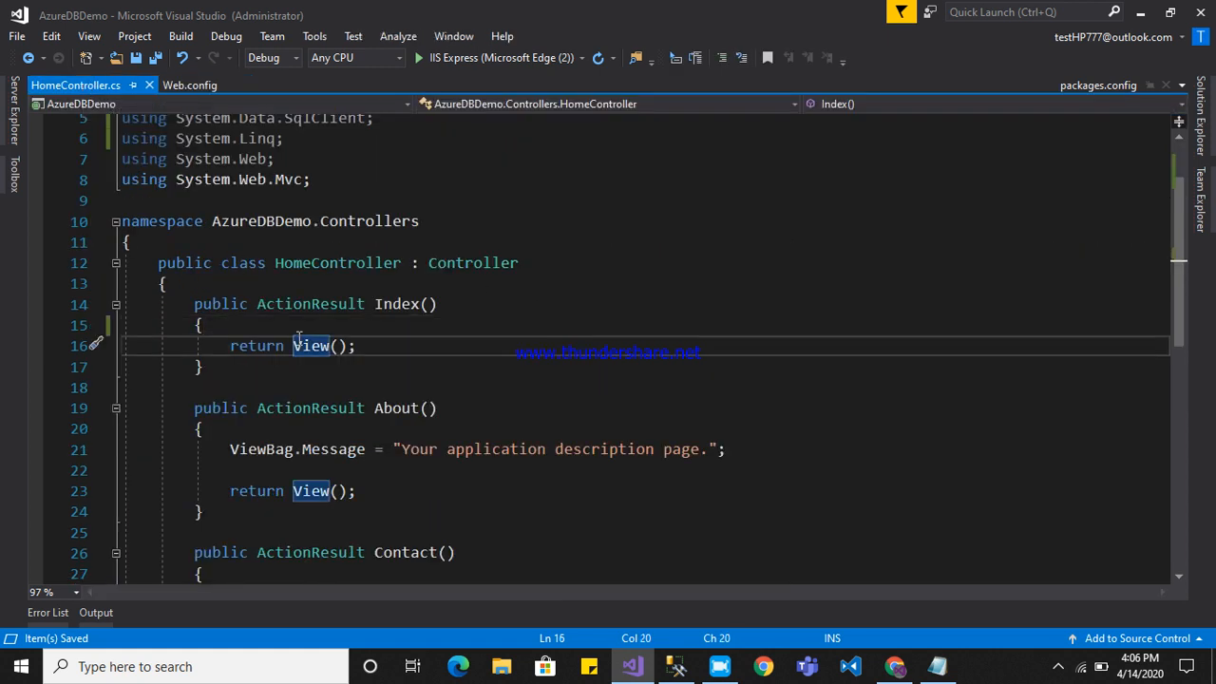
{"action": "key", "text": "Up"}
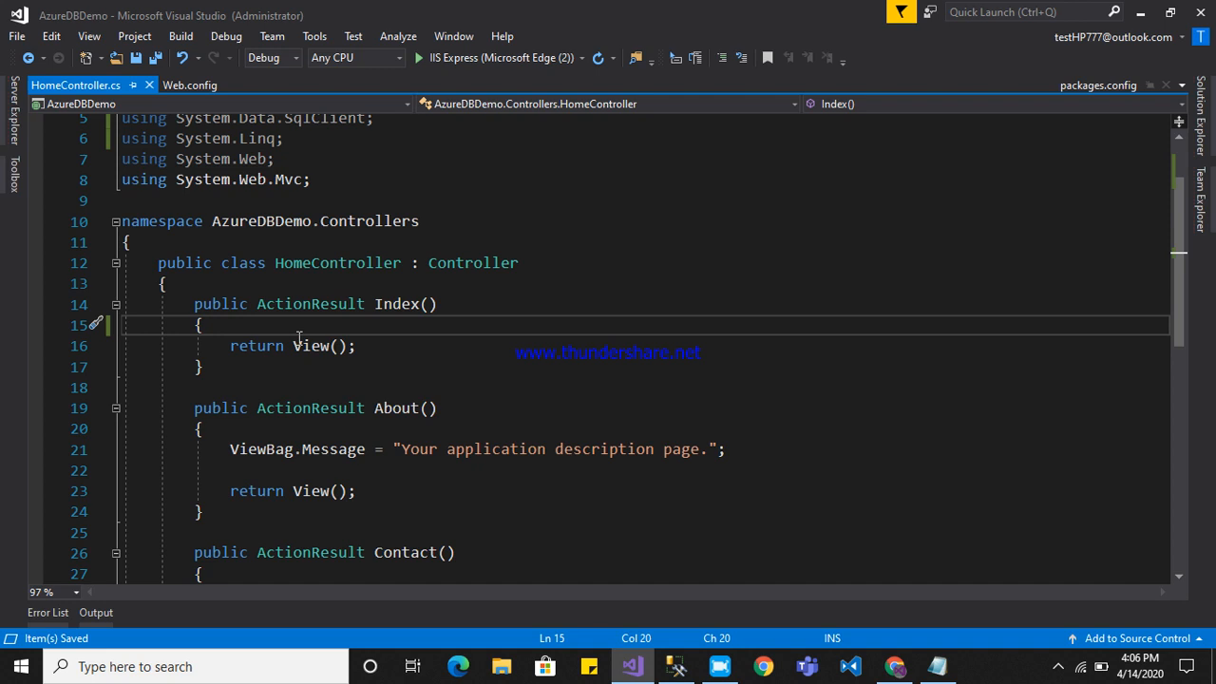
{"action": "key", "text": "Return"}
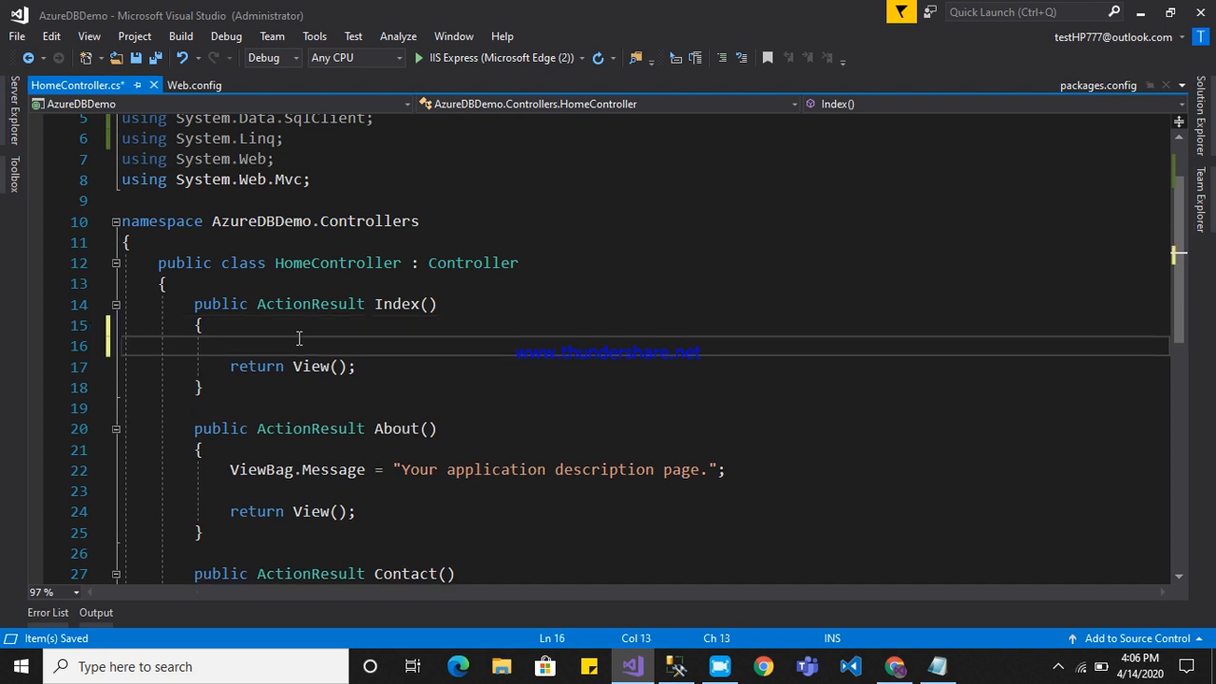
{"action": "key", "text": "Return"}
{"action": "key", "text": "Up"}
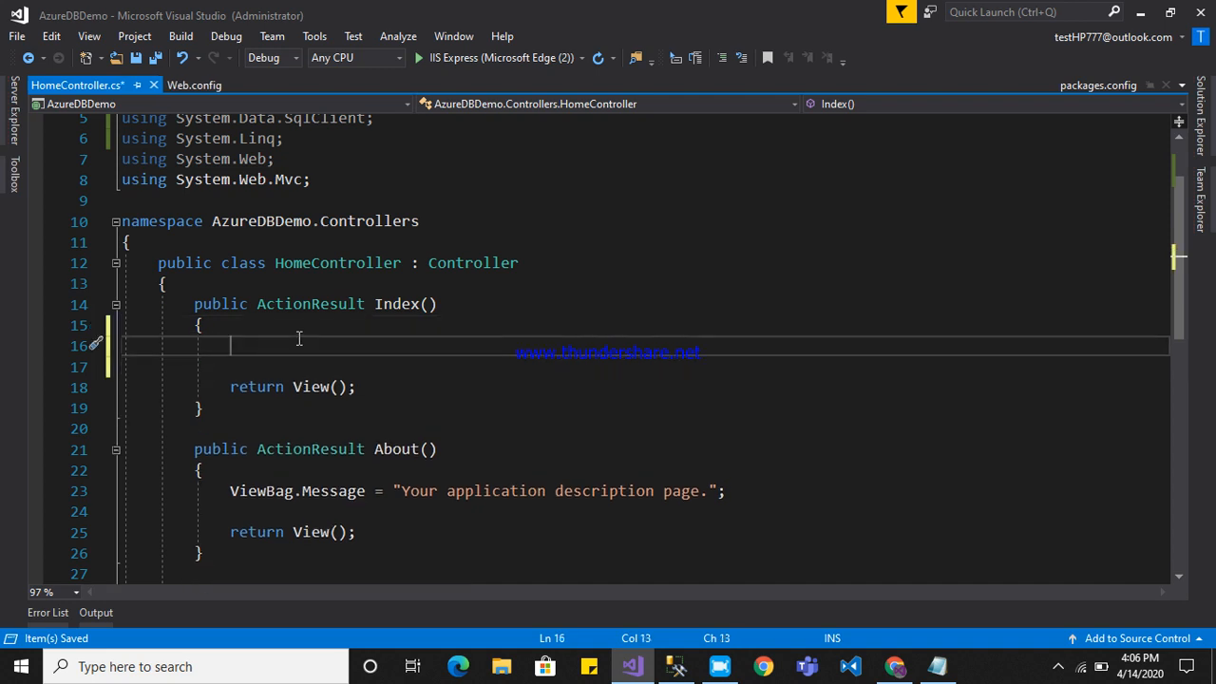
In Index, declare string conn = ConfigurationManager.ConnectionStrings["DBCS"].ToString(); and start a new line below it.
{"action": "type", "text": "string conn= Con"}
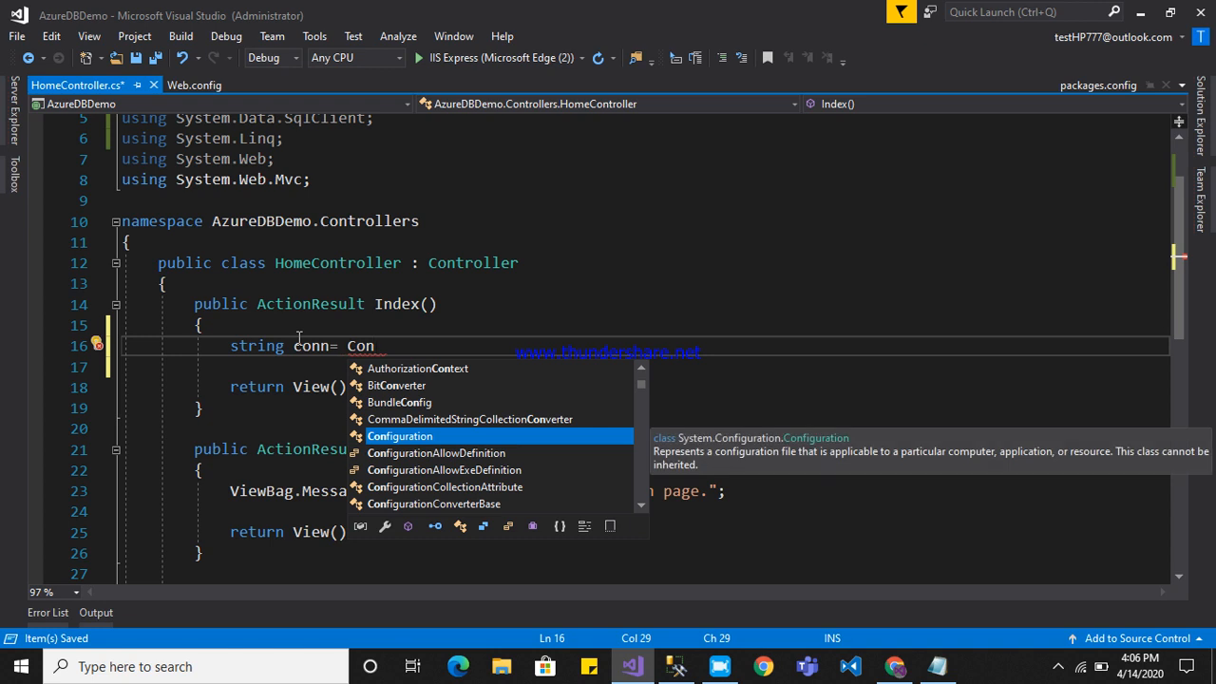
{"action": "type", "text": "figurationManager"}
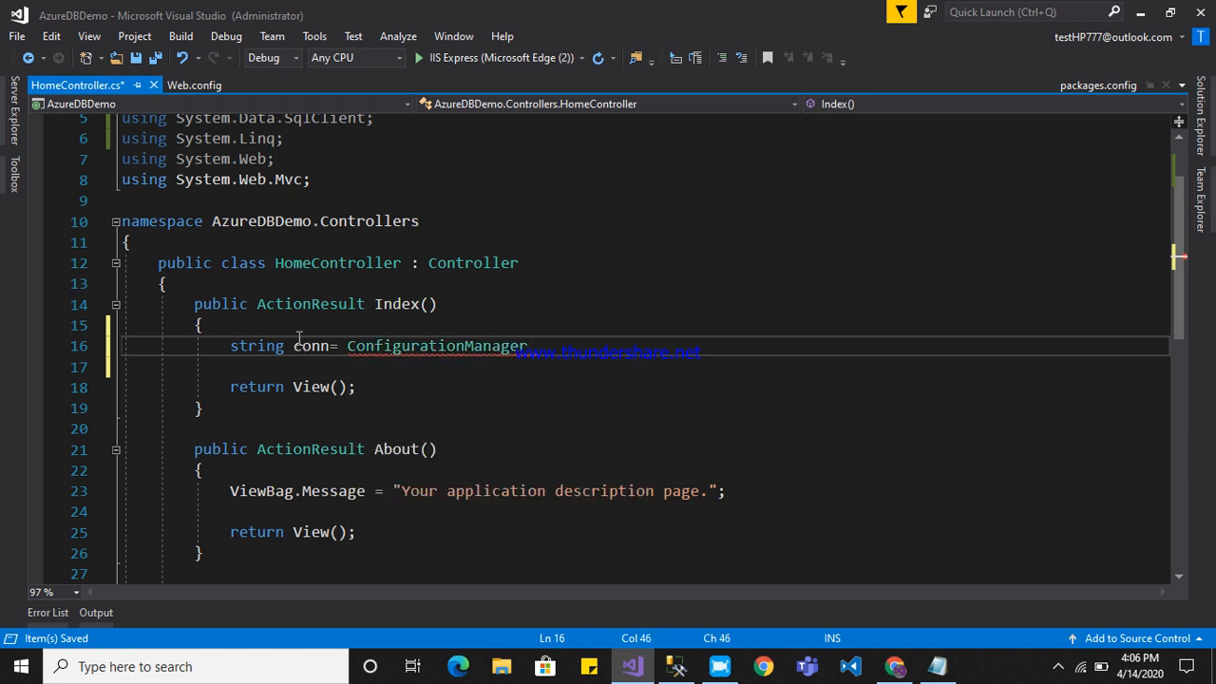
{"action": "type", "text": ".Connection"}
{"action": "key", "text": "Tab"}
{"action": "type", "text": "[]"}
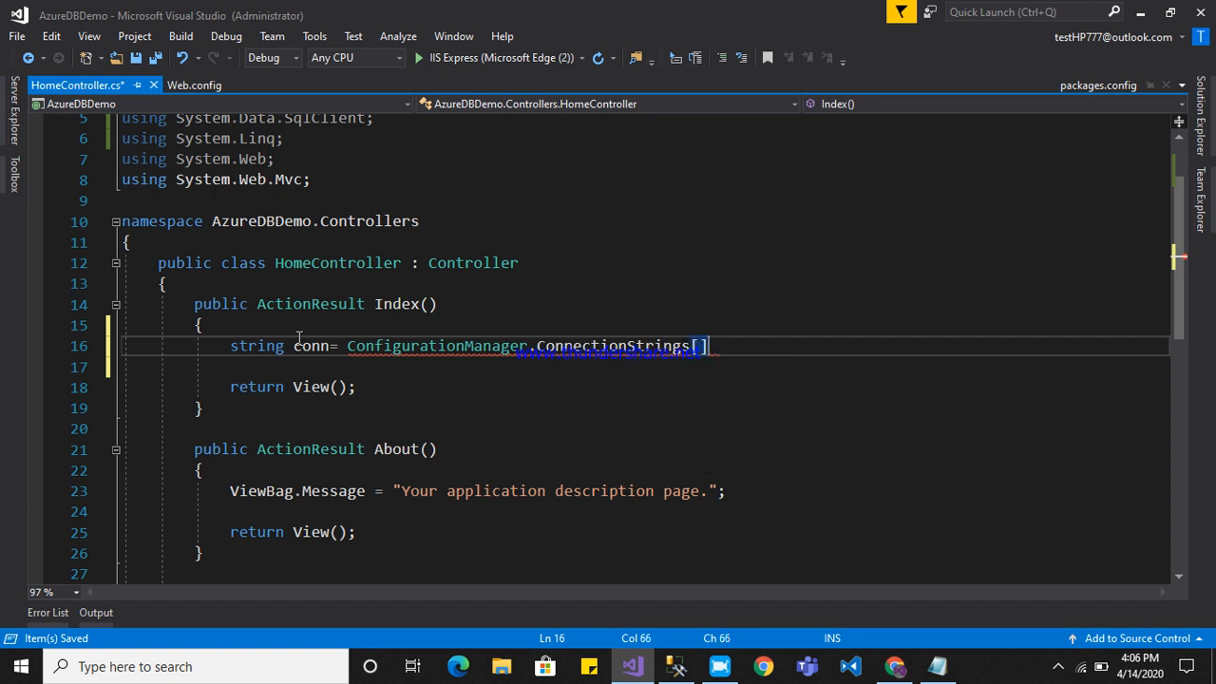
{"action": "key", "text": "Left"}
{"action": "type", "text": "\""}
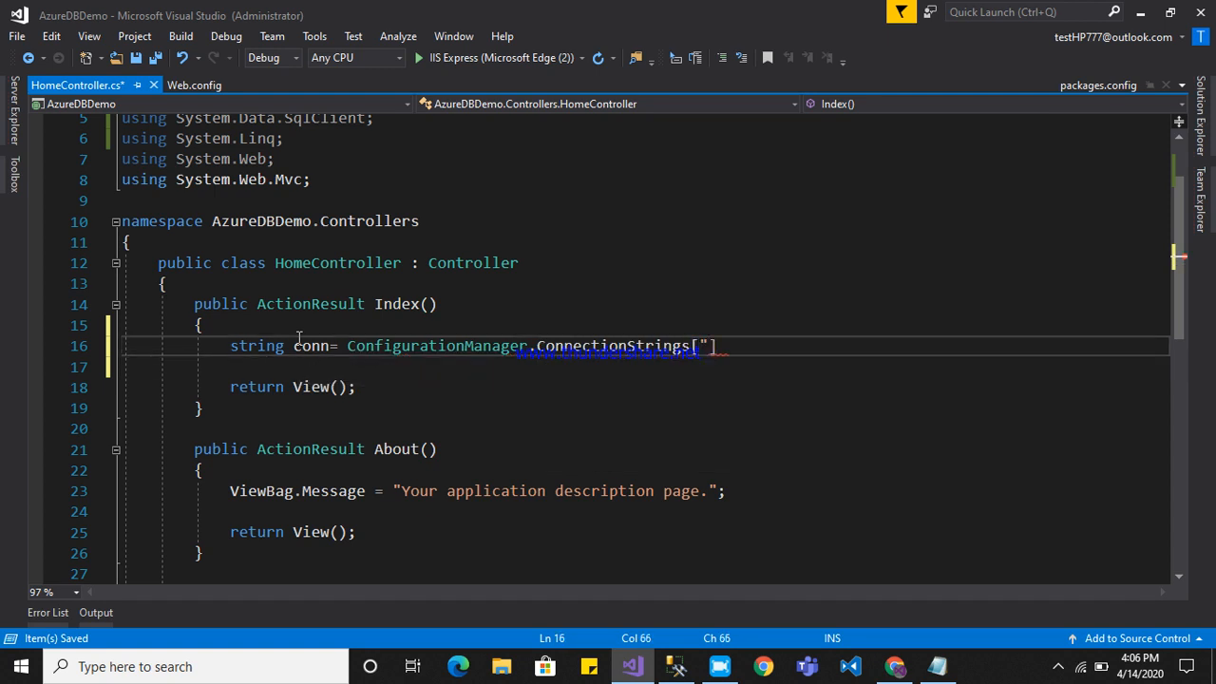
{"action": "type", "text": "DBCS\"]"}
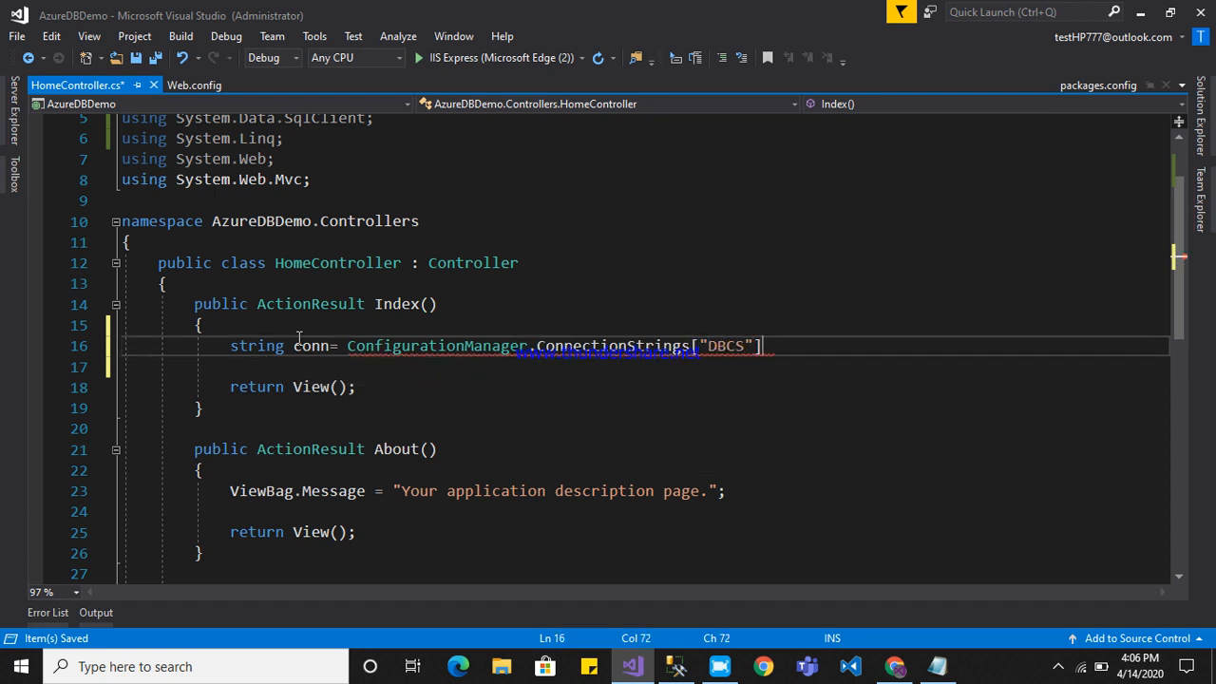
{"action": "type", "text": ".tos"}
{"action": "key", "text": "Tab"}
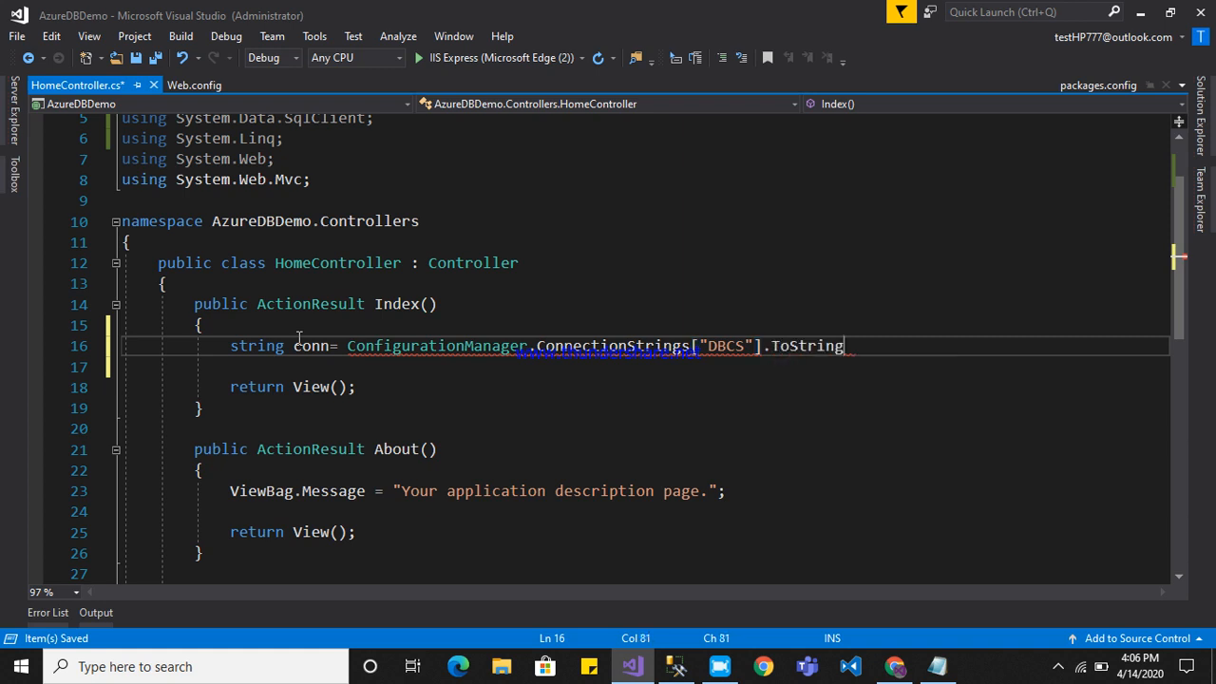
{"action": "type", "text": "();"}
{"action": "key", "text": "Return"}
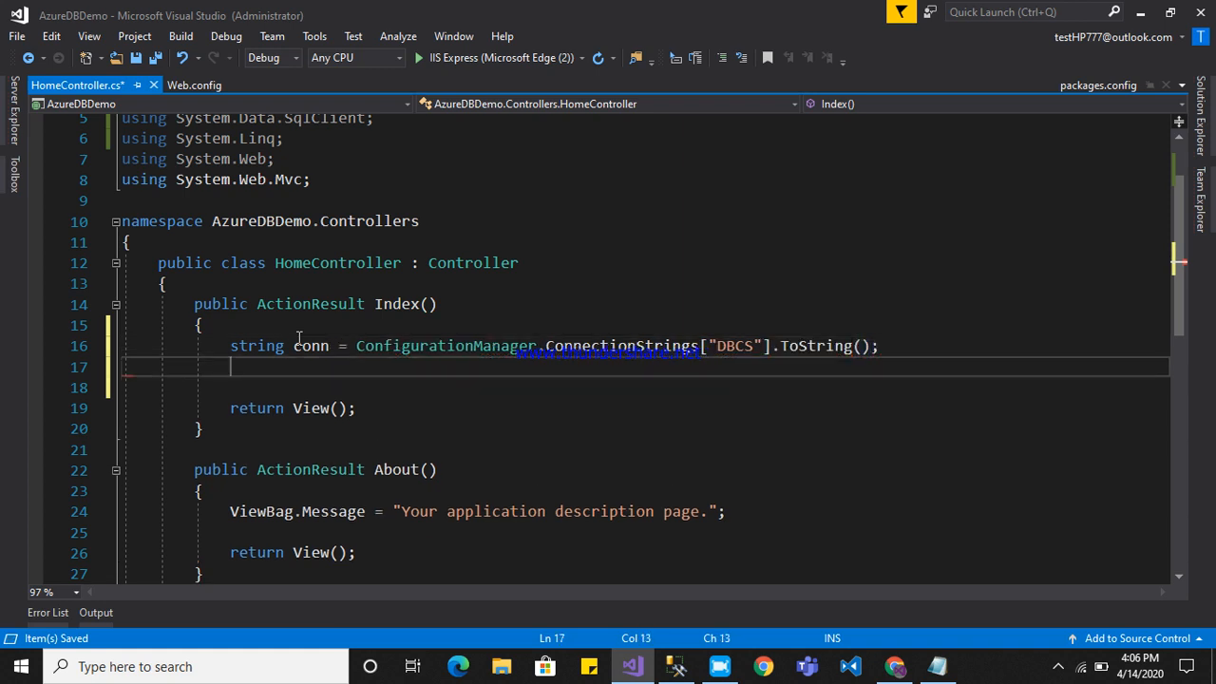
Below the conn declaration in Index, add SqlConnection sconn = new SqlConnection(conn); and start a new line.
{"action": "type", "text": "SqlCo"}
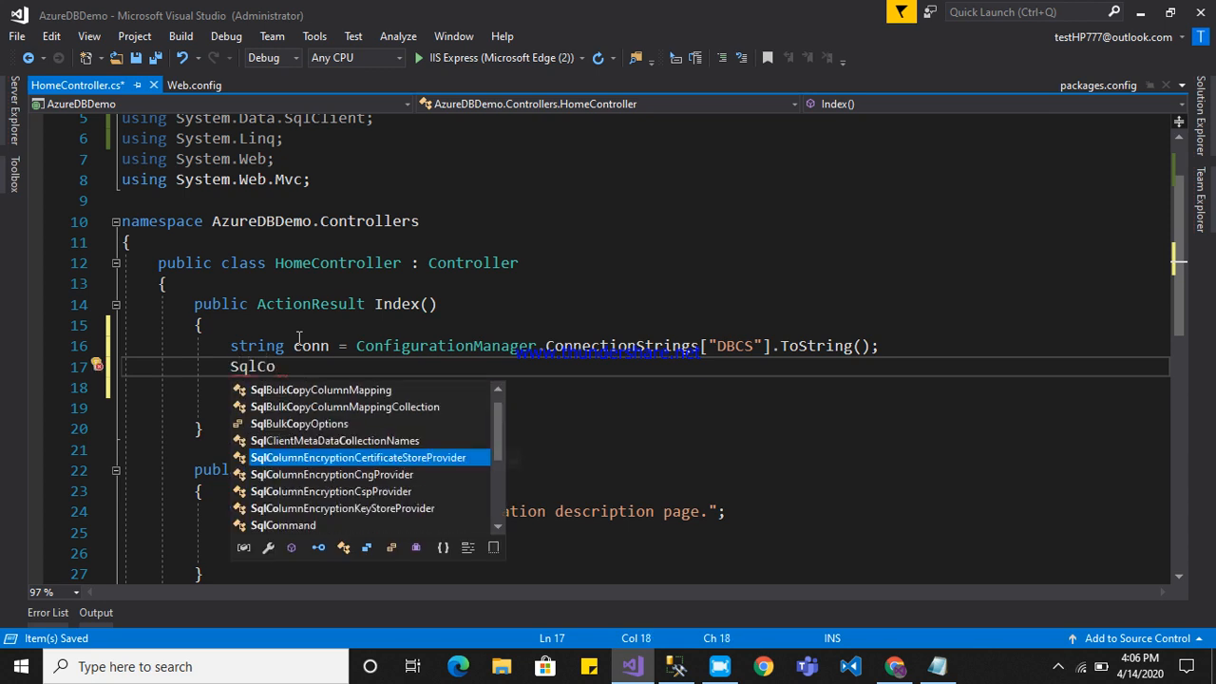
{"action": "type", "text": "nnection sc"}
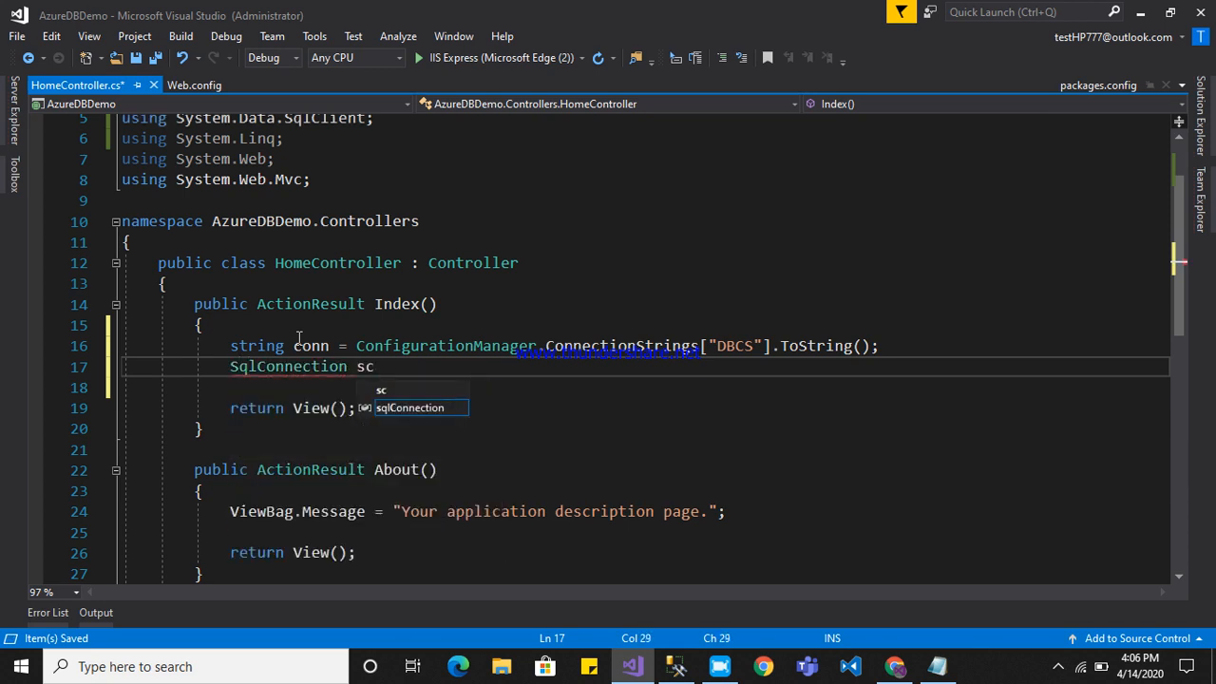
{"action": "type", "text": "onn=new"}
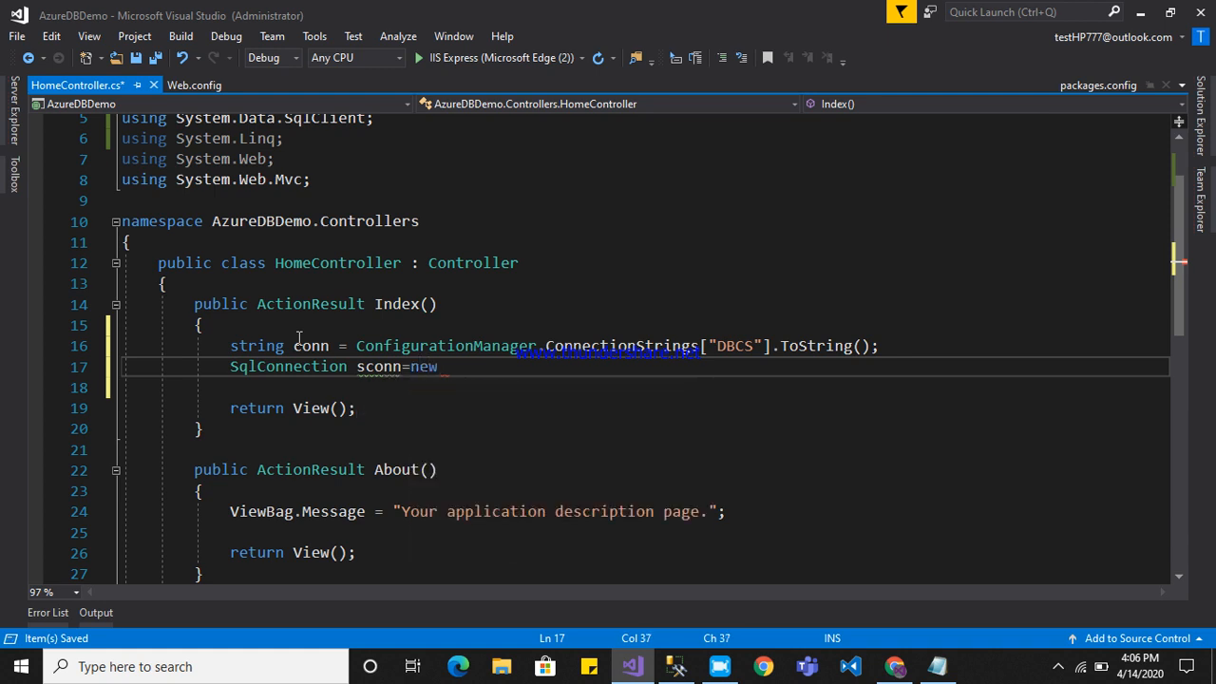
{"action": "key", "text": "Tab"}
{"action": "type", "text": "("}
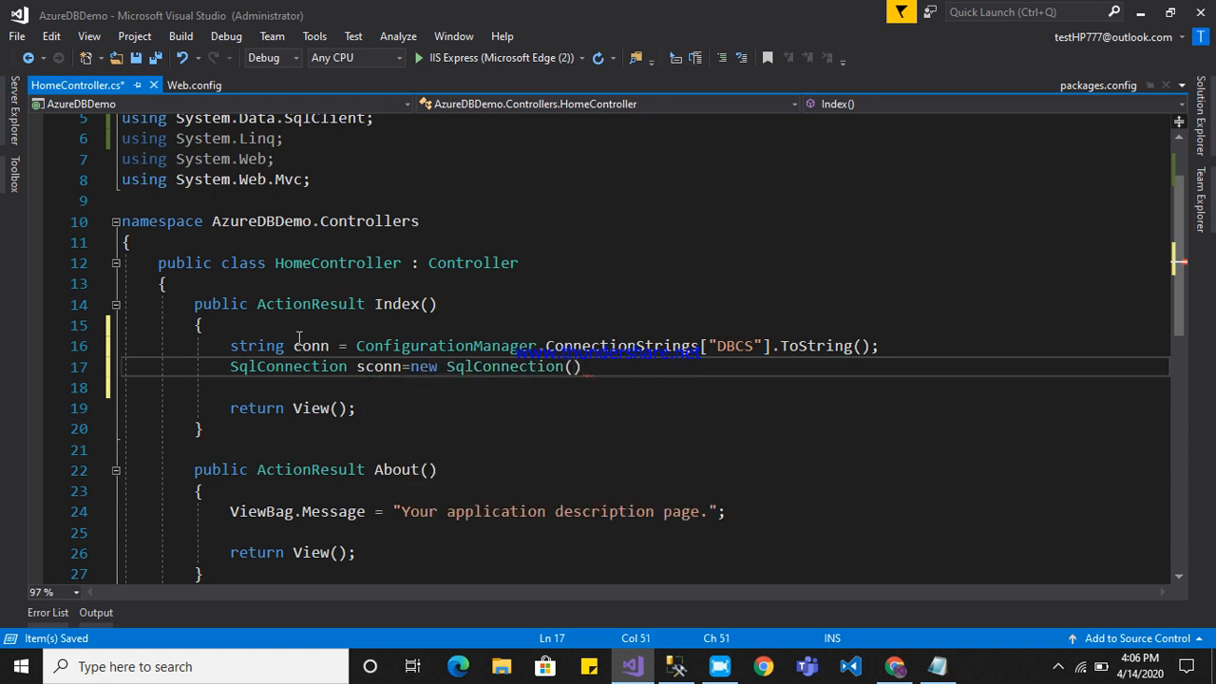
{"action": "type", "text": "conn);"}
{"action": "key", "text": "Return"}
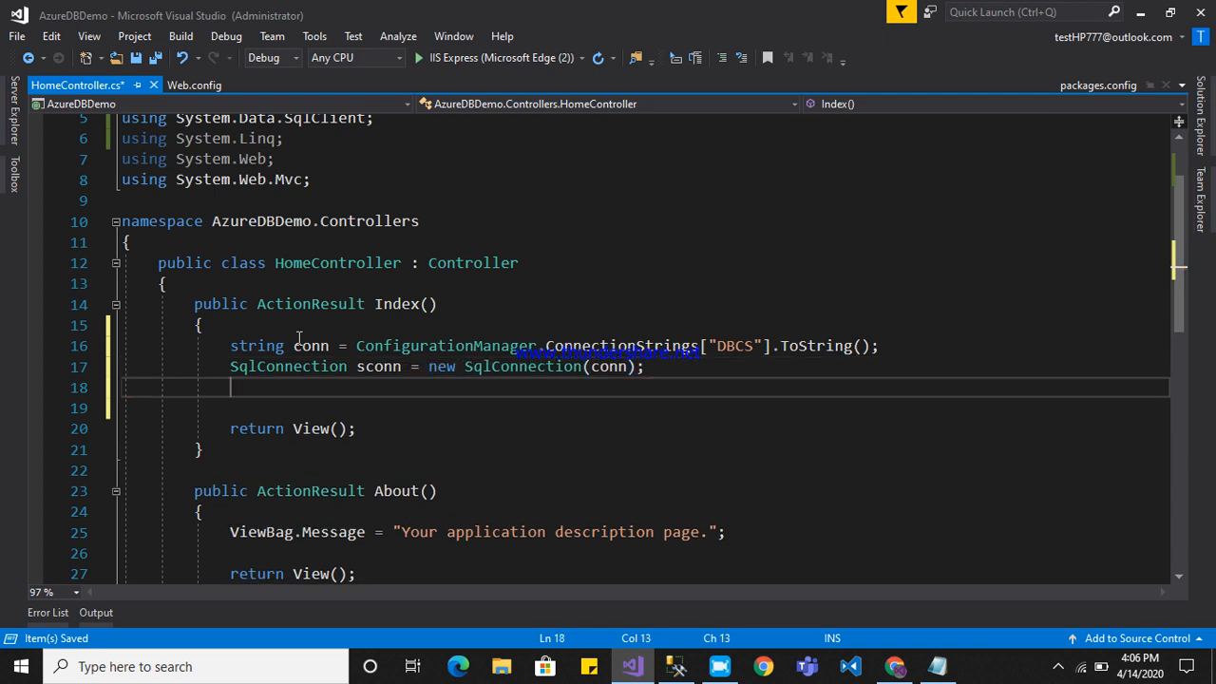
Open the database connection with sconn.Open(); and start a new line below it.
{"action": "type", "text": "sconn."}
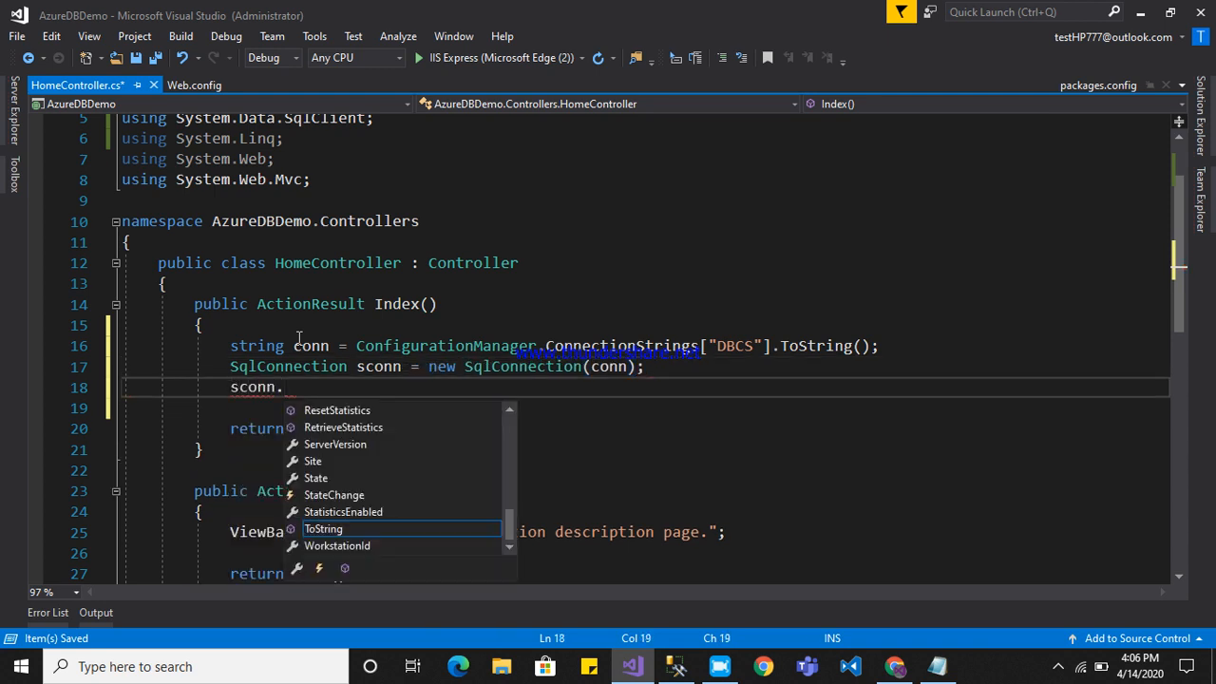
{"action": "type", "text": "Open();"}
{"action": "key", "text": "Return"}
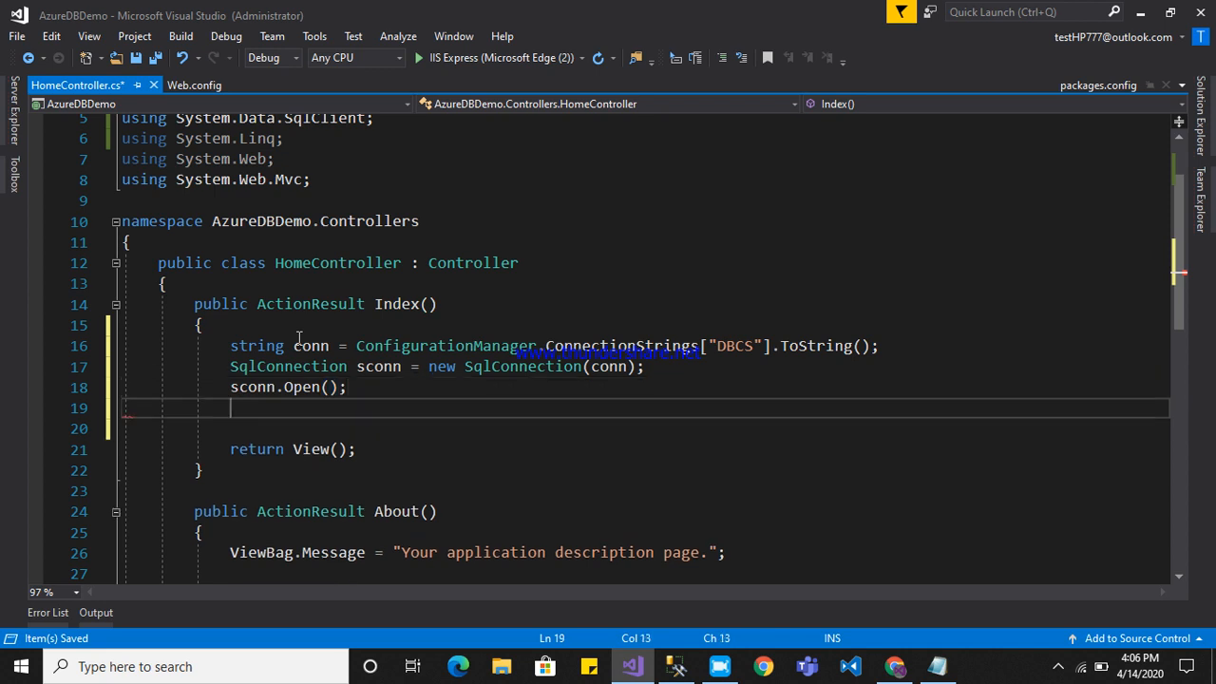
Declare SqlCommand sc = new SqlCommand("select * from tbldemo", sconn); and start a new line below it.
{"action": "type", "text": "Sql"}
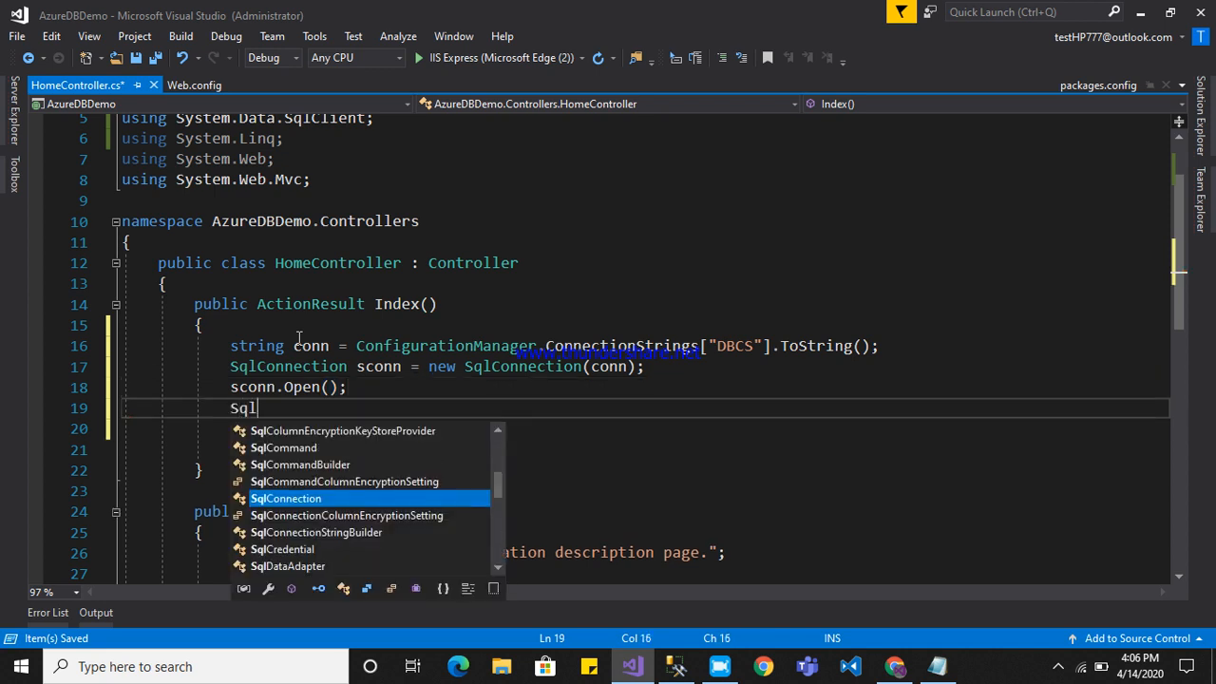
{"action": "type", "text": "Com"}
{"action": "key", "text": "Tab"}
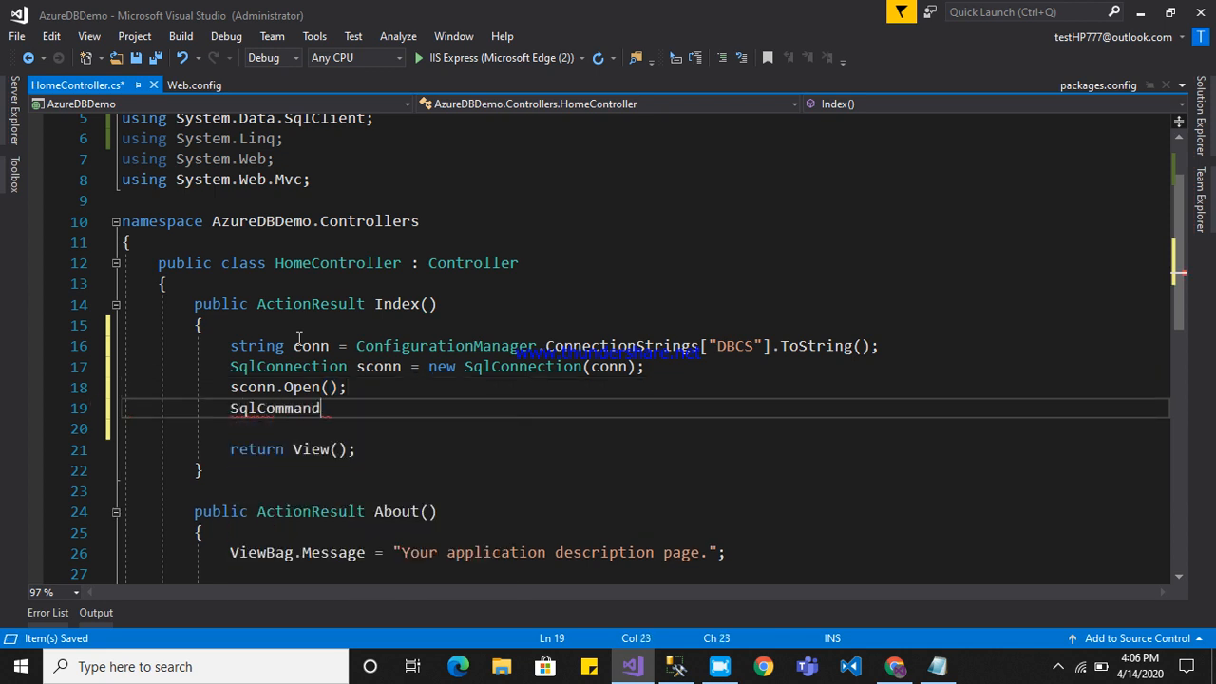
{"action": "type", "text": "sc=new"}
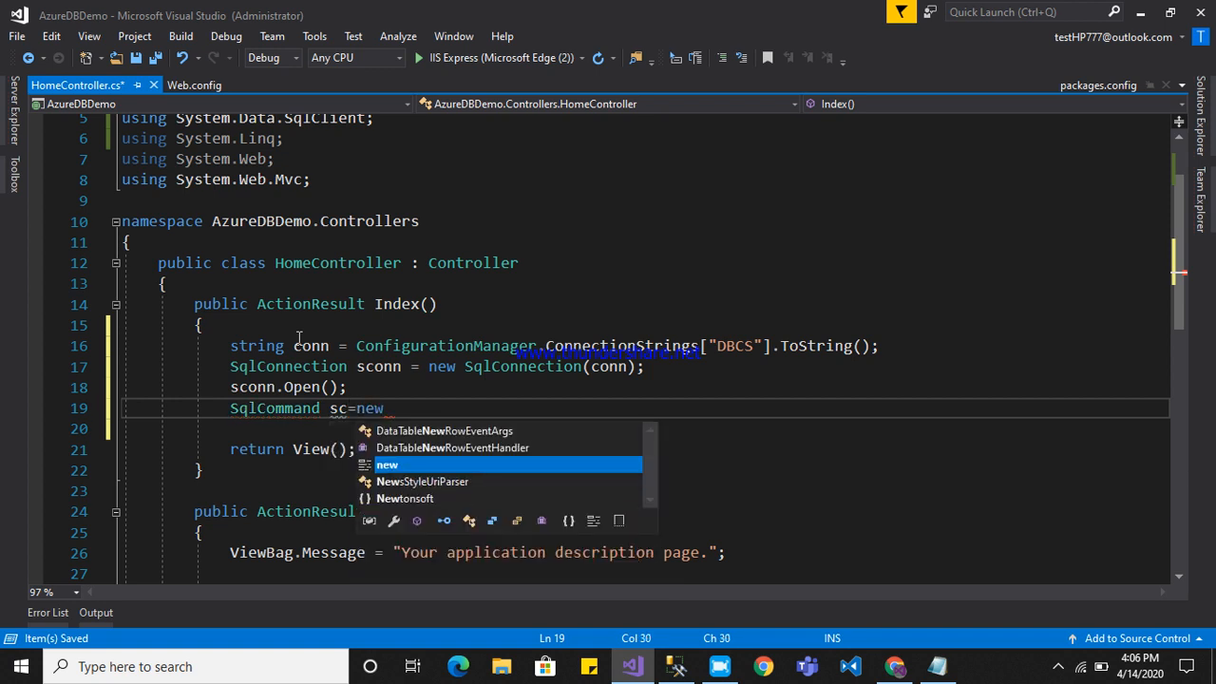
{"action": "key", "text": "Escape"}
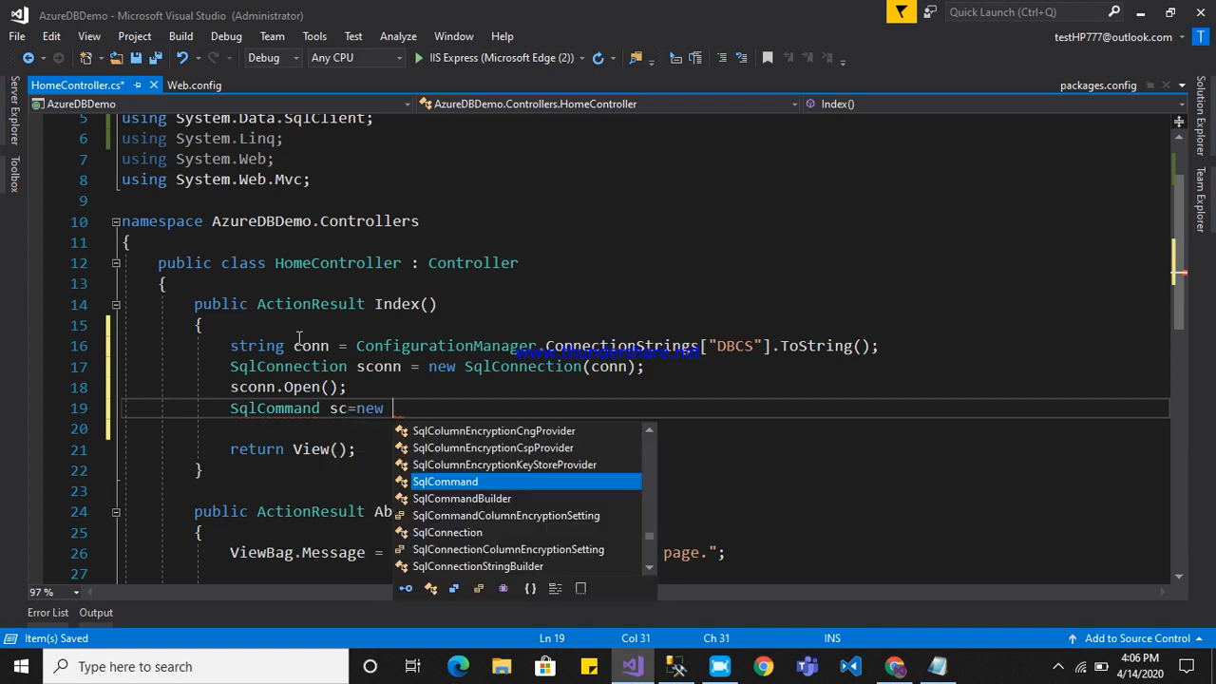
{"action": "key", "text": "Tab"}
{"action": "type", "text": "("}
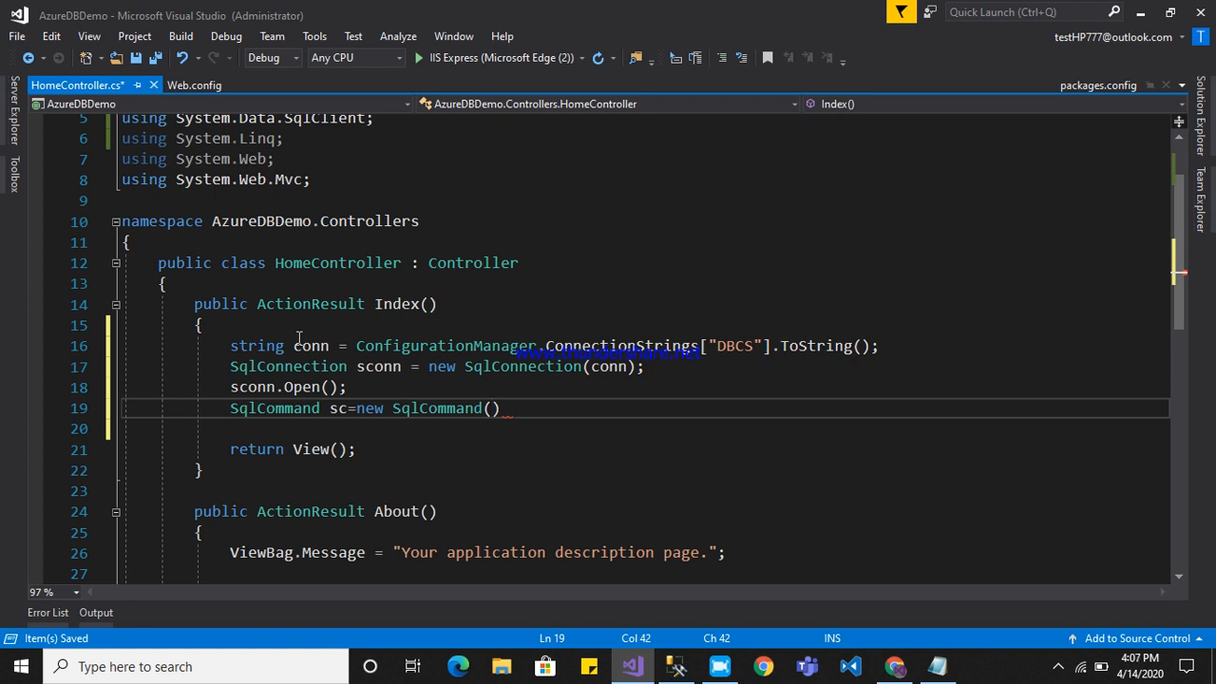
{"action": "type", "text": "\"sel"}
{"action": "type", "text": "ect * fr"}
{"action": "type", "text": "om tbl"}
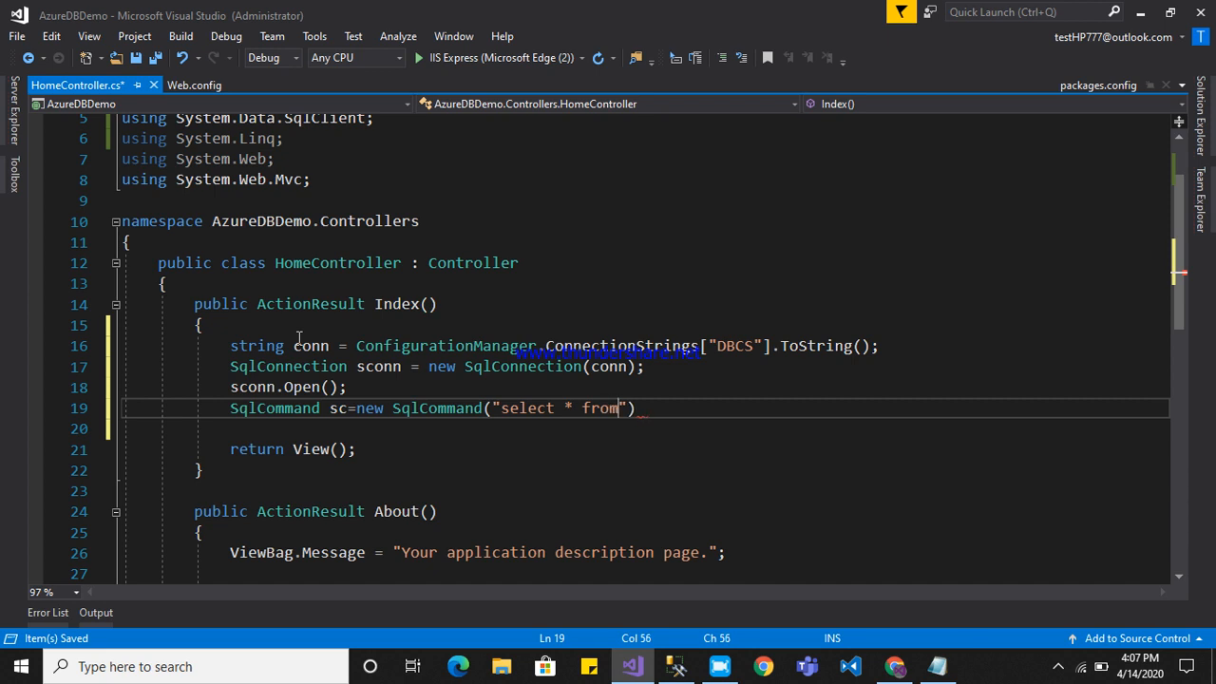
{"action": "type", "text": "demo\", "}
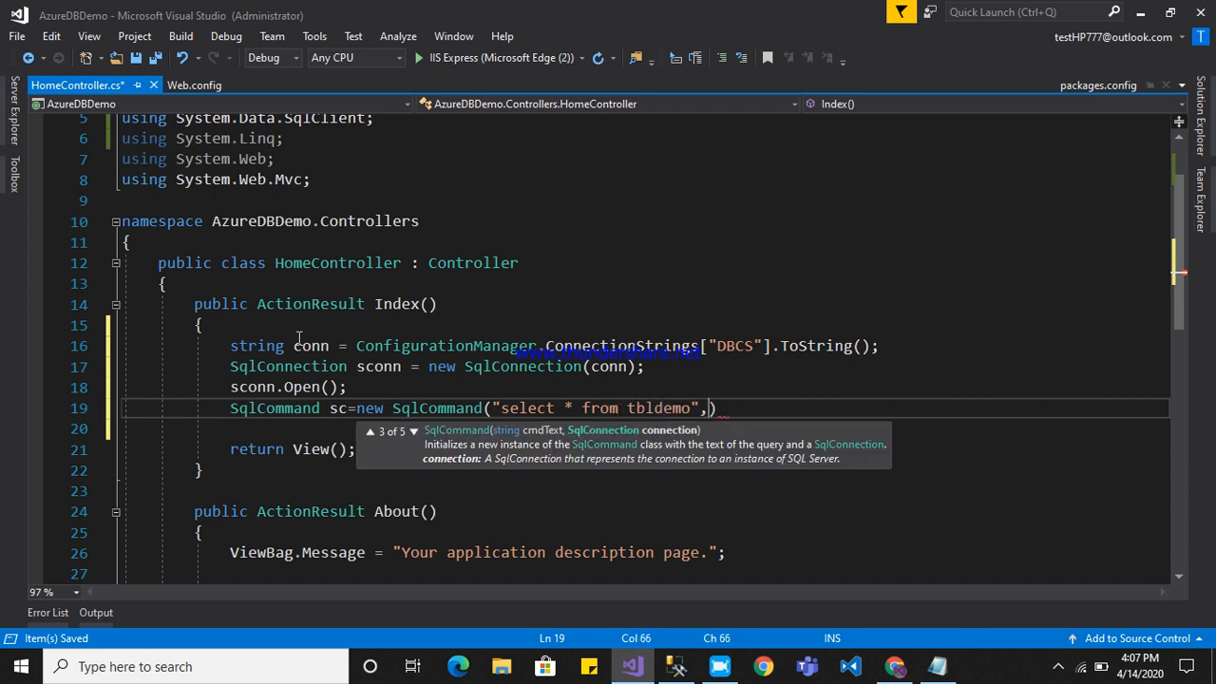
{"action": "type", "text": "sconn);"}
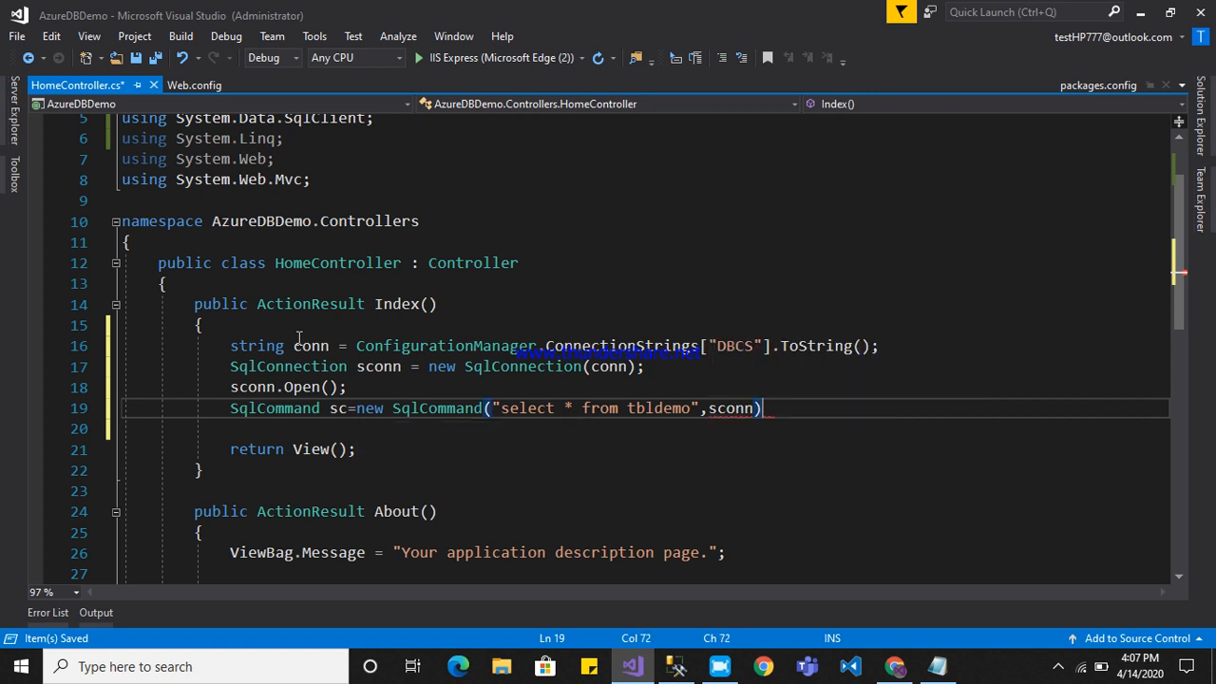
{"action": "key", "text": "Return"}
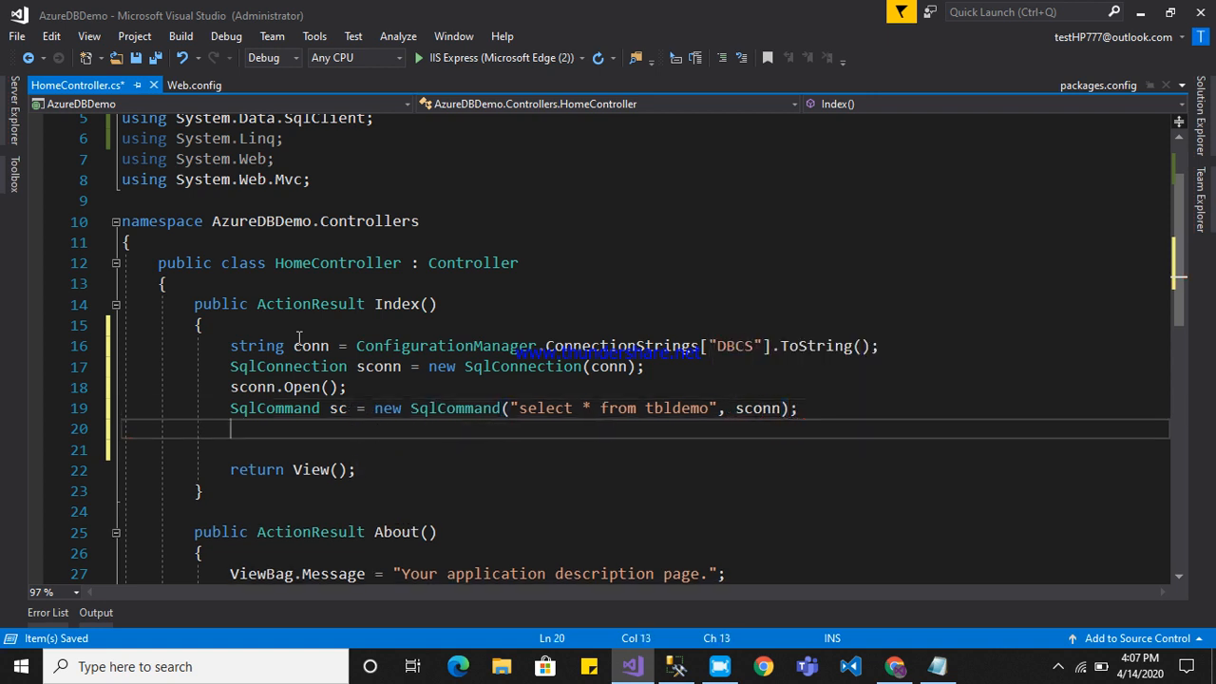
Add the statement sc.ExecuteReader(); below the SqlCommand declaration.
{"action": "type", "text": "sc.re"}
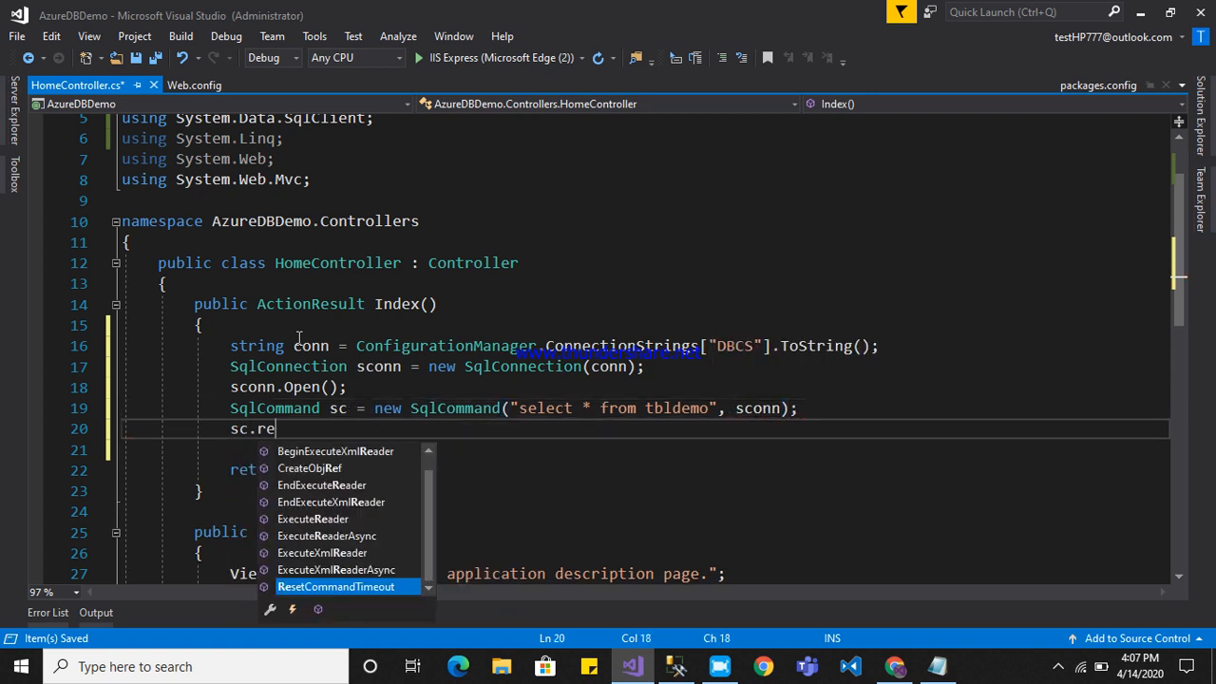
{"action": "key", "text": "BackSpace"}
{"action": "key", "text": "BackSpace"}
{"action": "type", "text": "ex"}
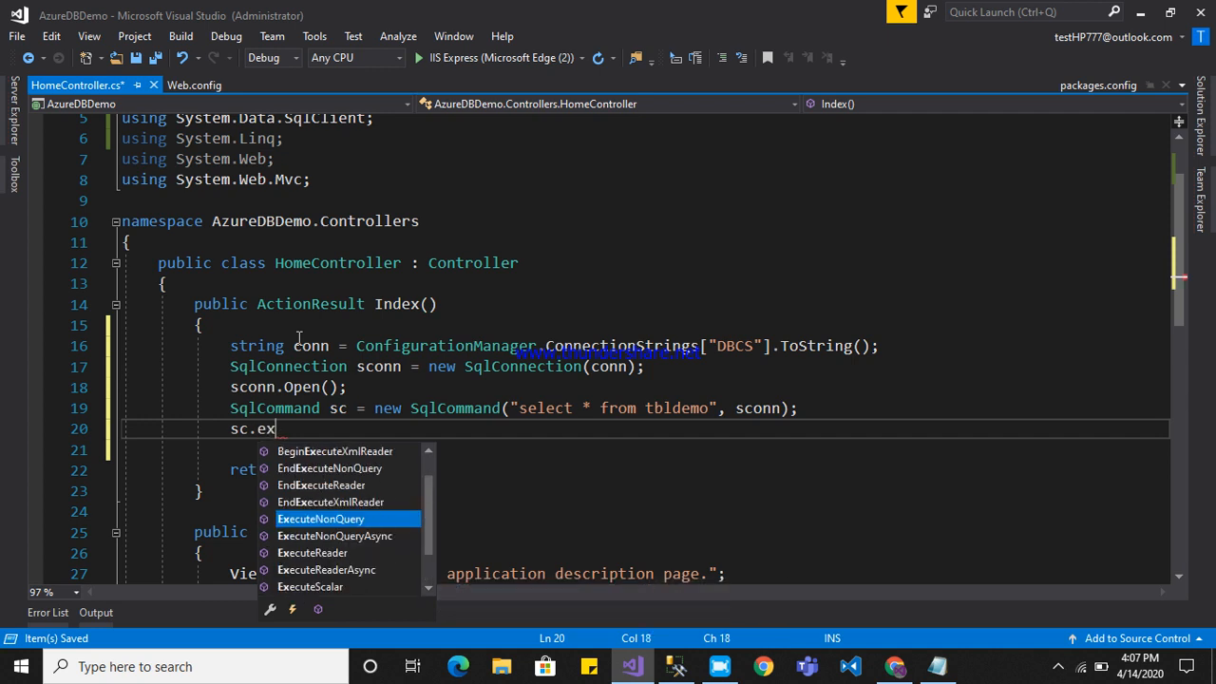
{"action": "key", "text": "Down"}
{"action": "key", "text": "Down"}
{"action": "key", "text": "Tab"}
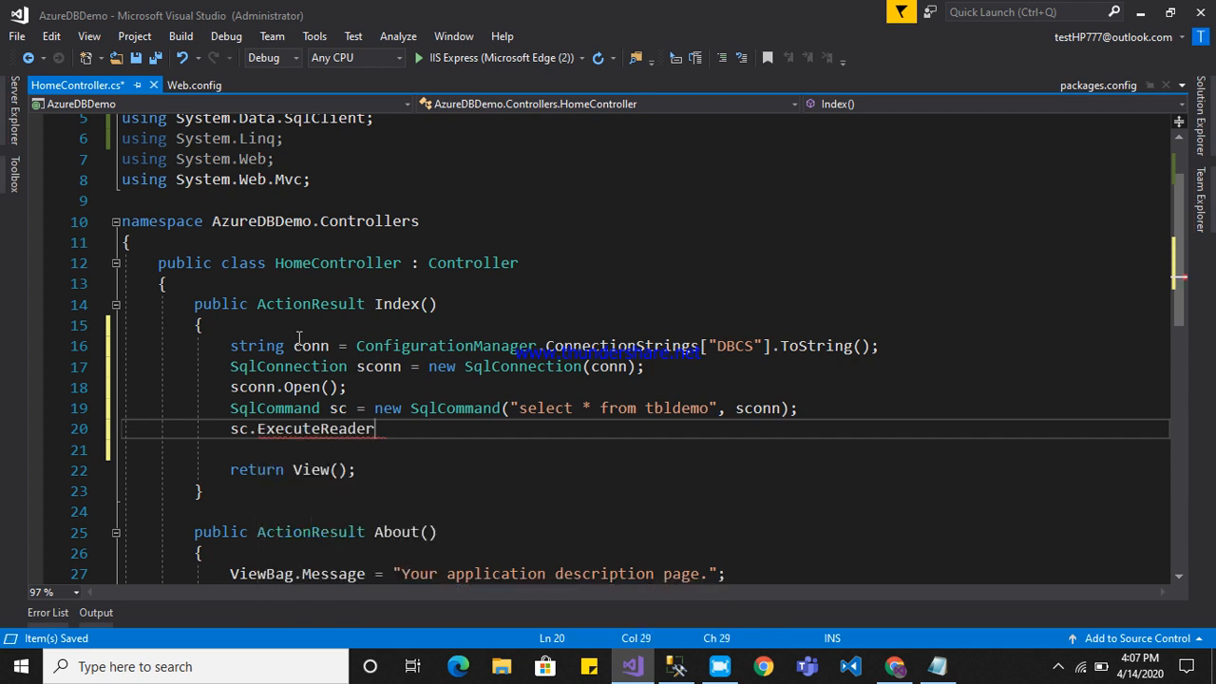
{"action": "type", "text": "();"}
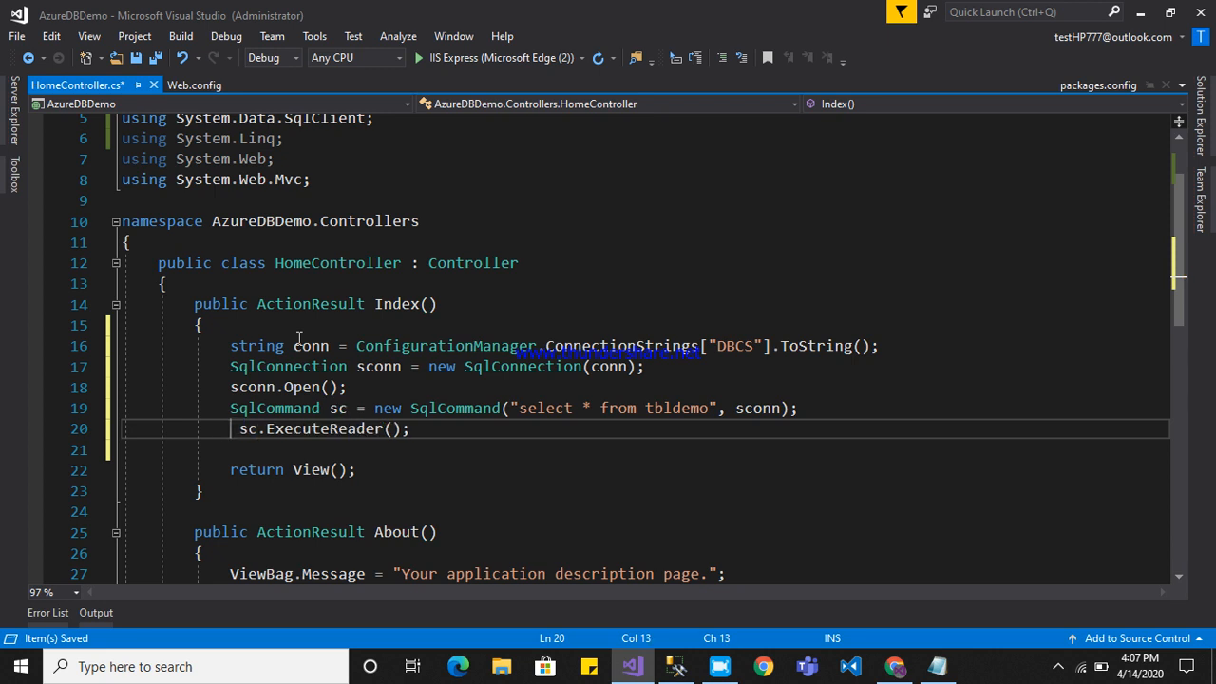
{"action": "type", "text": " Sql"}
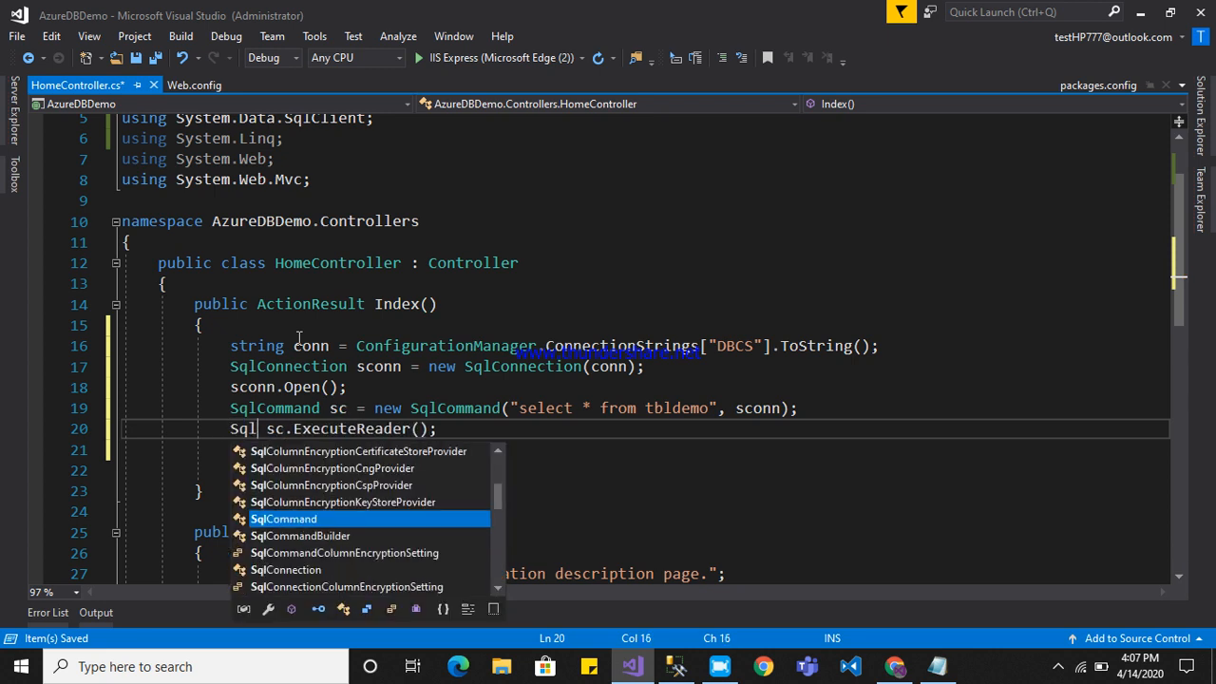
{"action": "type", "text": "Dara"}
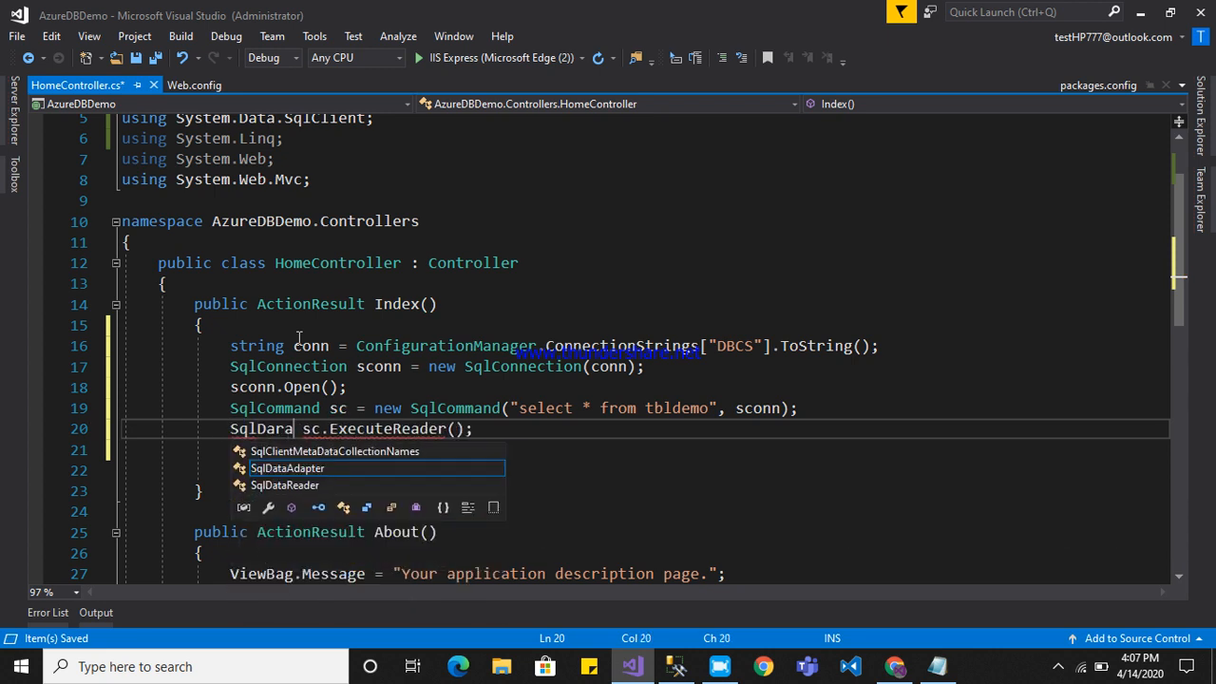
Assign the sc.ExecuteReader() call to a new SqlDataReader variable named reader.
{"action": "key", "text": "Down"}
{"action": "type", "text": "read"}
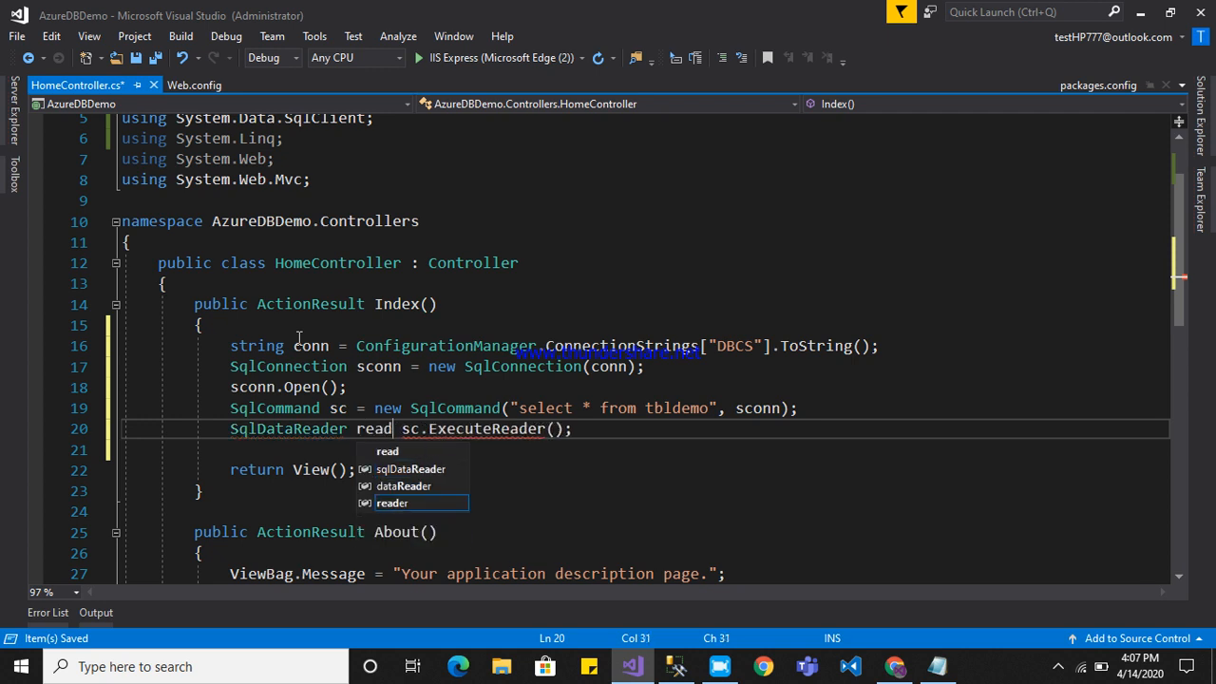
{"action": "type", "text": "er="}
Make room above the return statement, declare DataTable dt = new DataTable(); and start a new line below it.
{"action": "key", "text": "Down"}
{"action": "key", "text": "Down"}
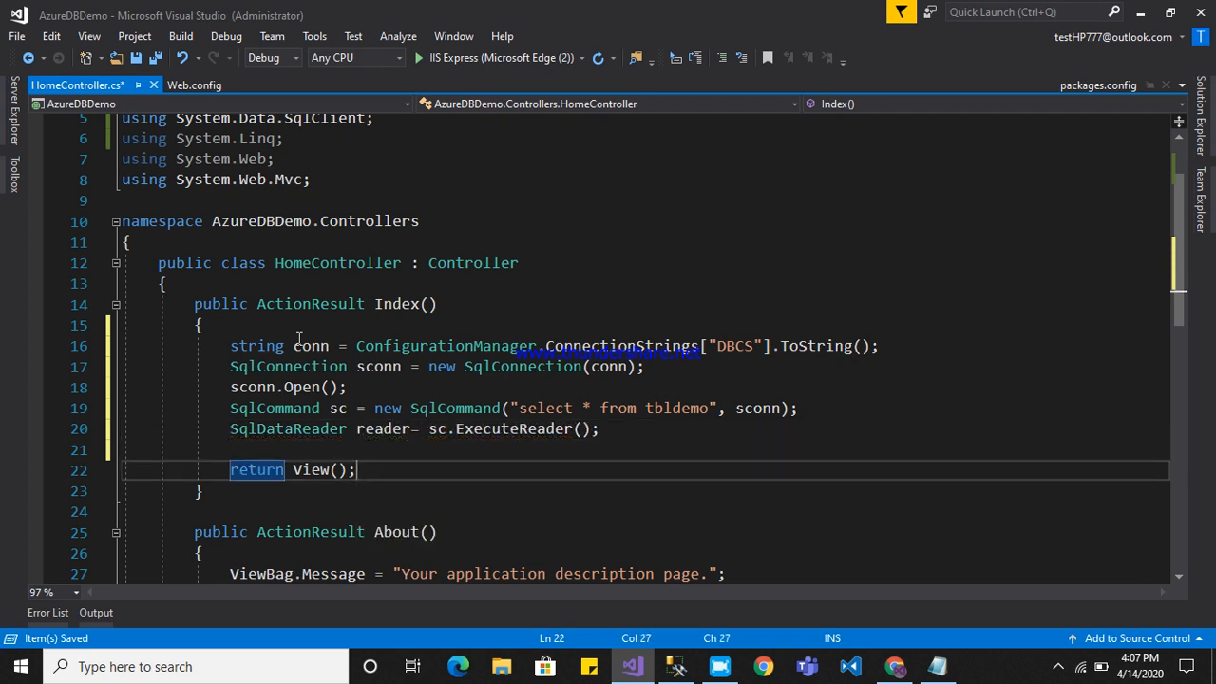
{"action": "key", "text": "ctrl+Return"}
{"action": "key", "text": "ctrl+Return"}
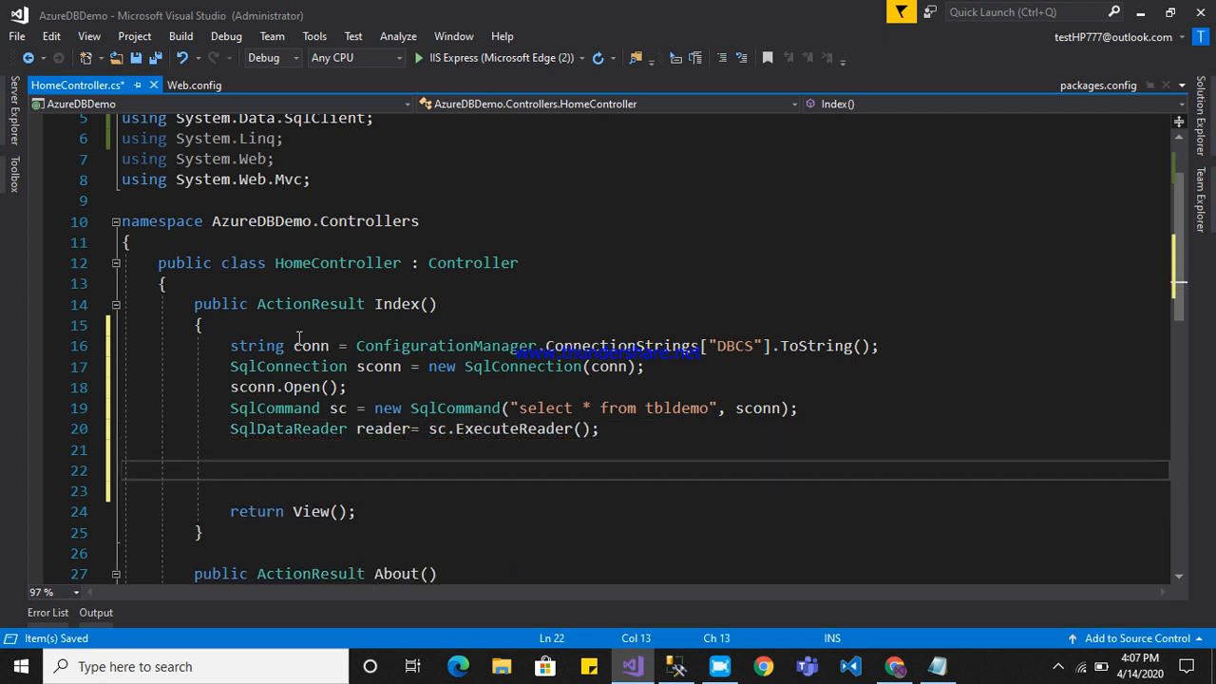
{"action": "type", "text": "DataTa"}
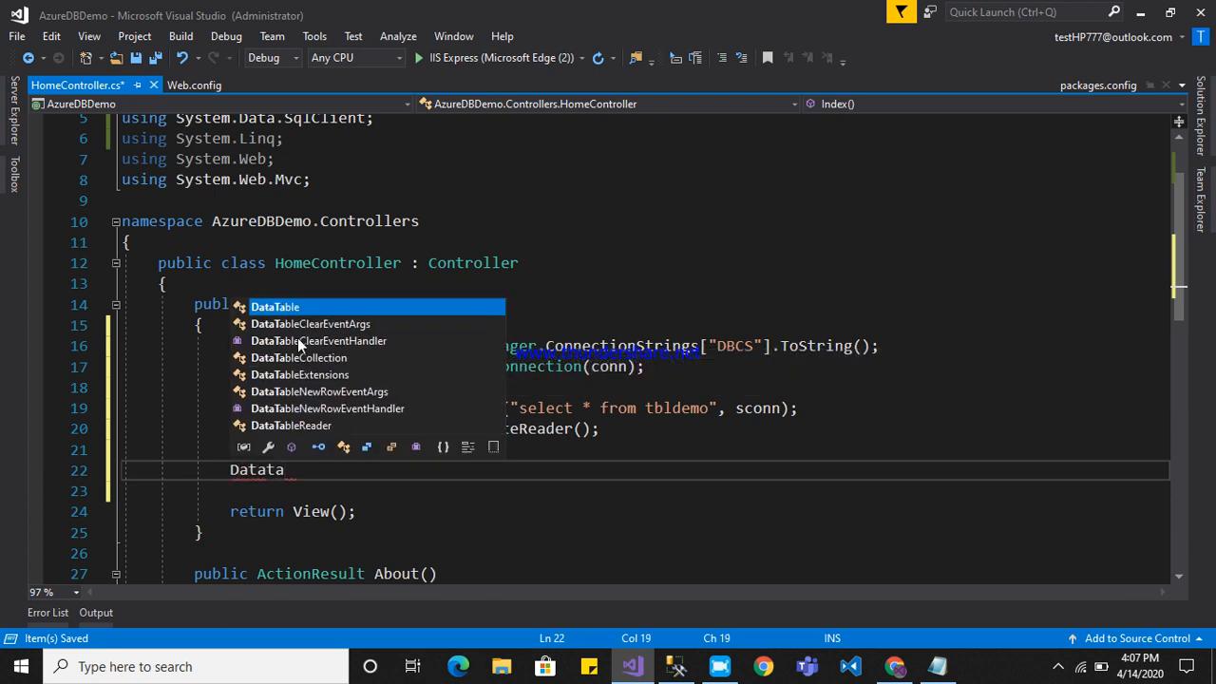
{"action": "key", "text": "Tab"}
{"action": "type", "text": "dt=new"}
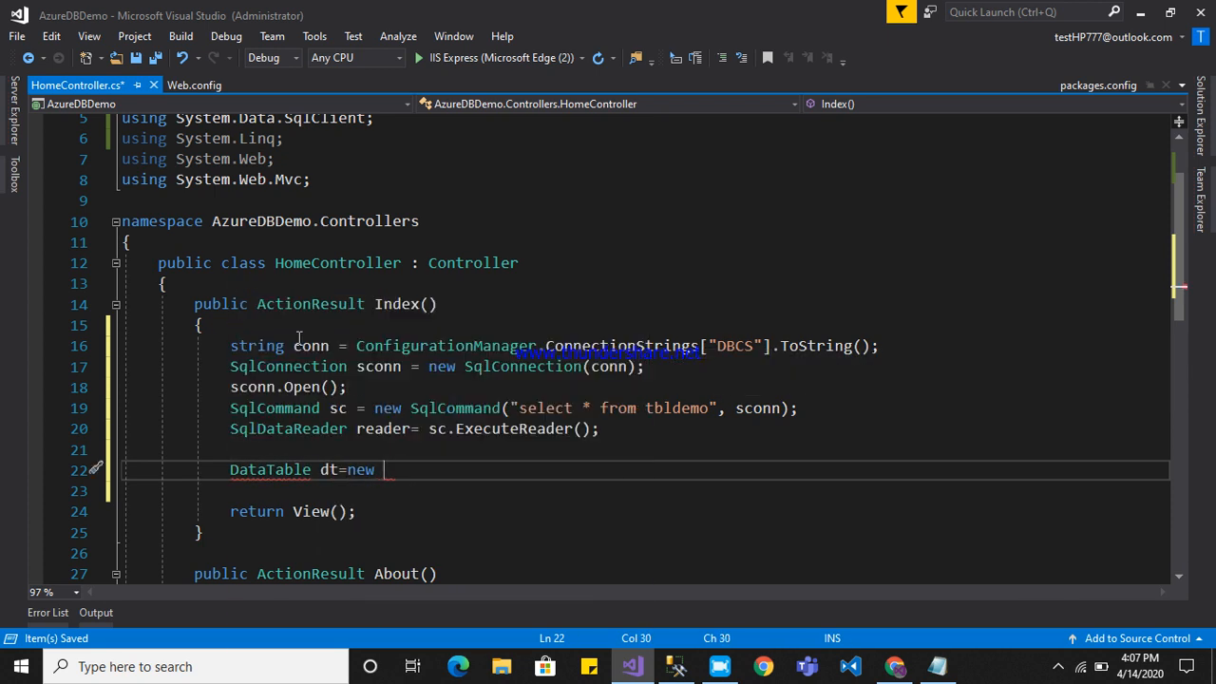
{"action": "key", "text": "Tab"}
{"action": "type", "text": "()"}
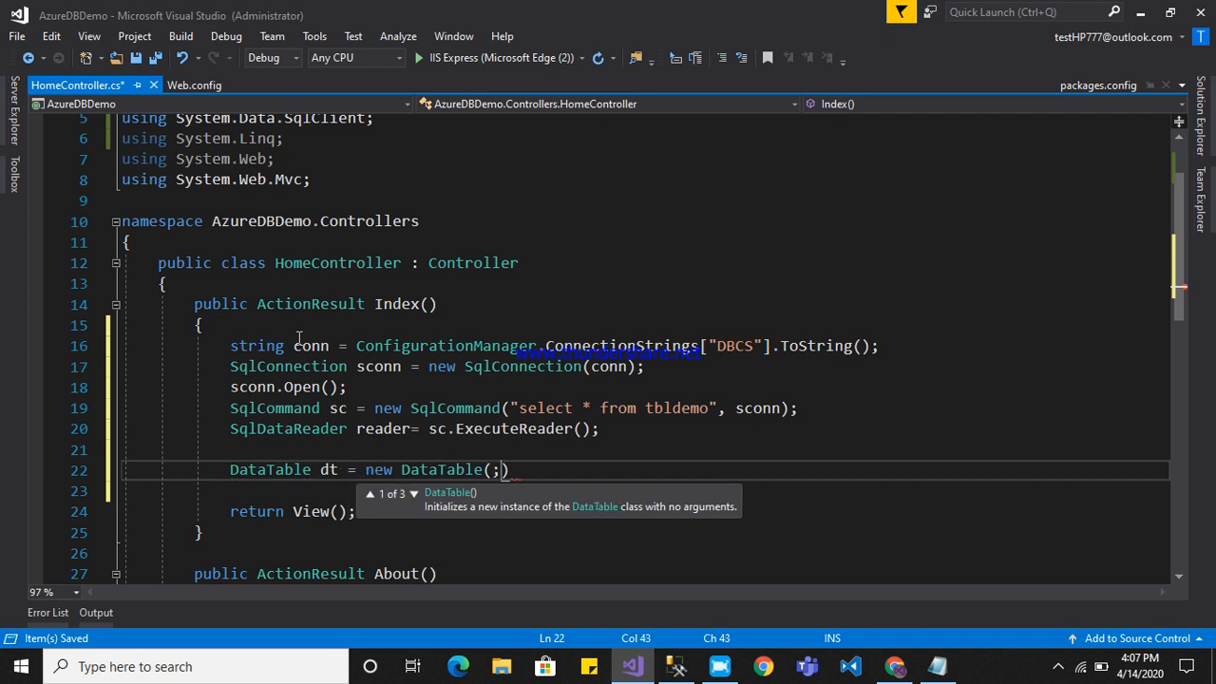
{"action": "type", "text": ";"}
{"action": "key", "text": "Return"}
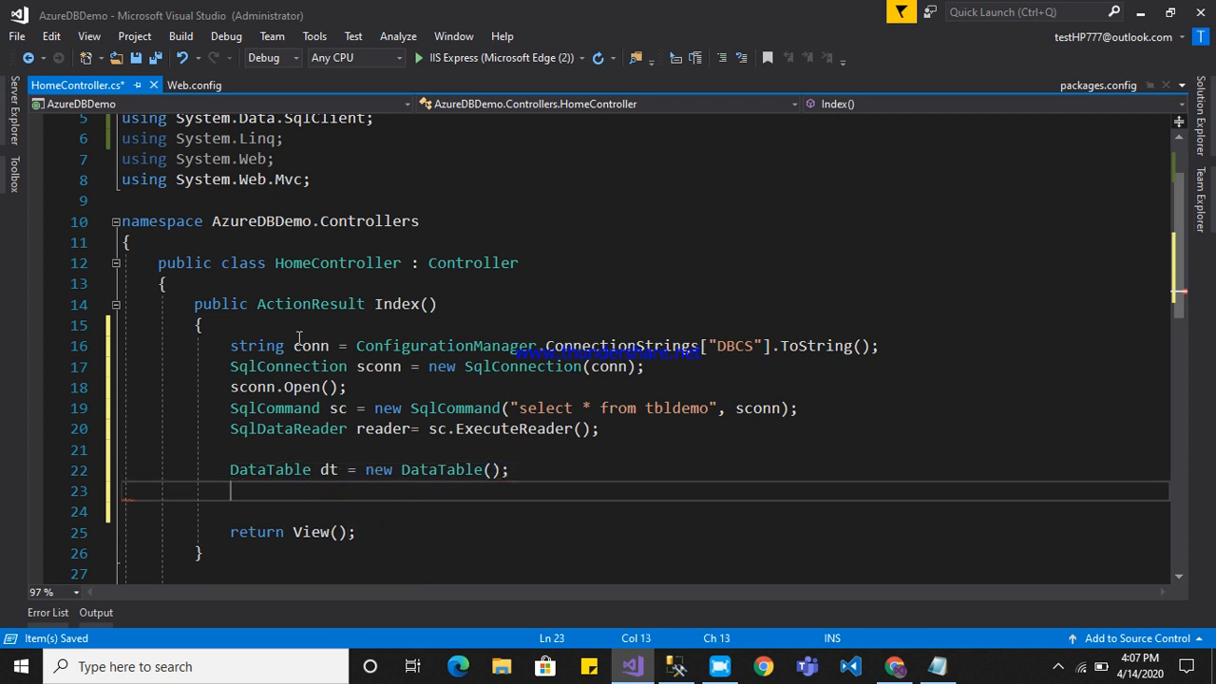
Load the reader into the table with dt.Load(reader); and save HomeController.cs.
{"action": "type", "text": "dt.lo"}
{"action": "key", "text": "Tab"}
{"action": "type", "text": "("}
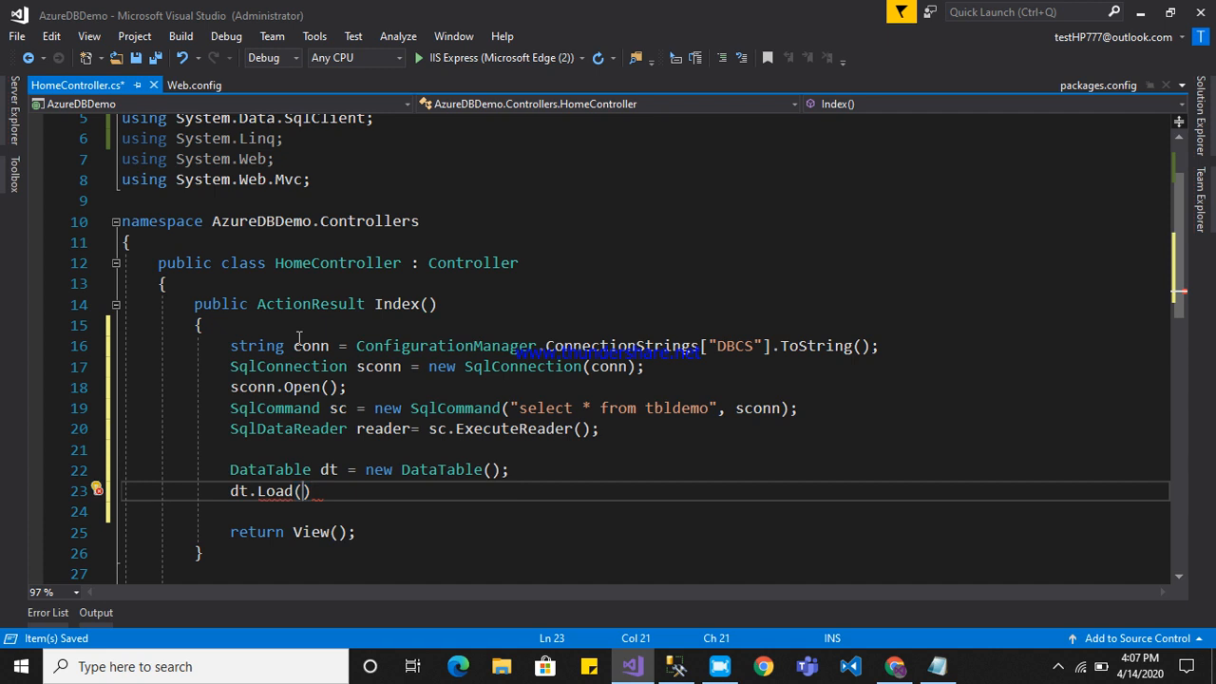
{"action": "type", "text": "re"}
{"action": "key", "text": "Tab"}
{"action": "type", "text": ");"}
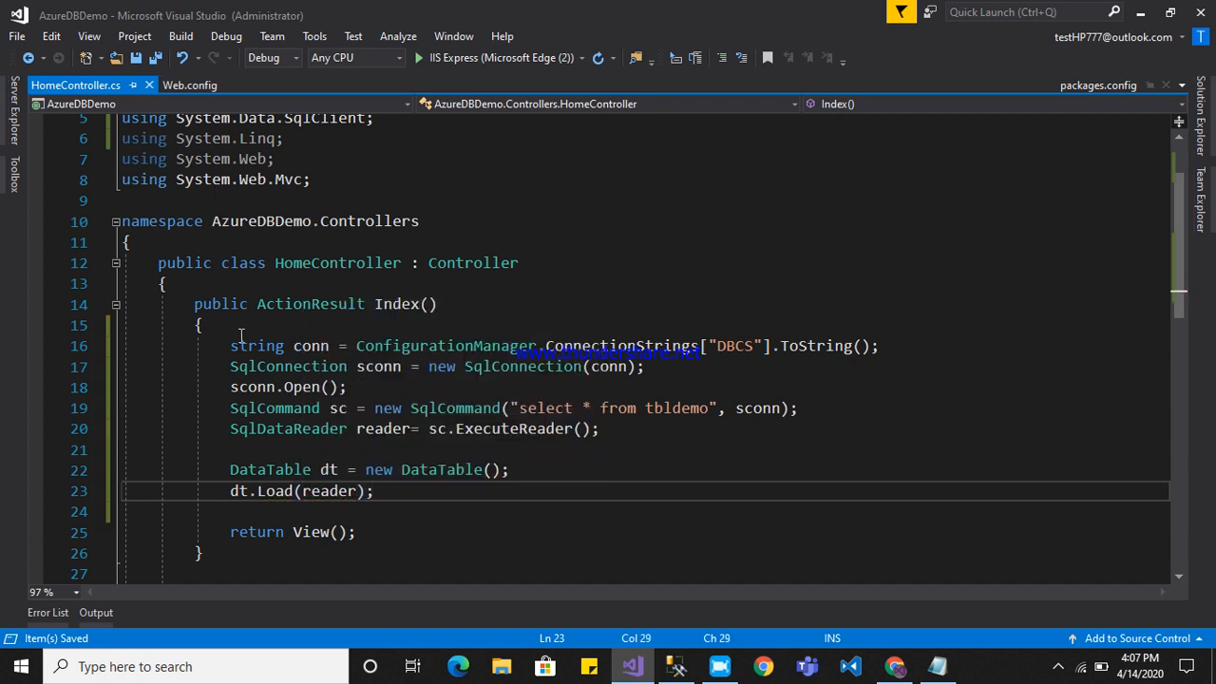
Set a breakpoint on the opening brace of the Index action and run the project in debug mode up to it.
{"action": "left_click", "coordinate": [223, 325]}
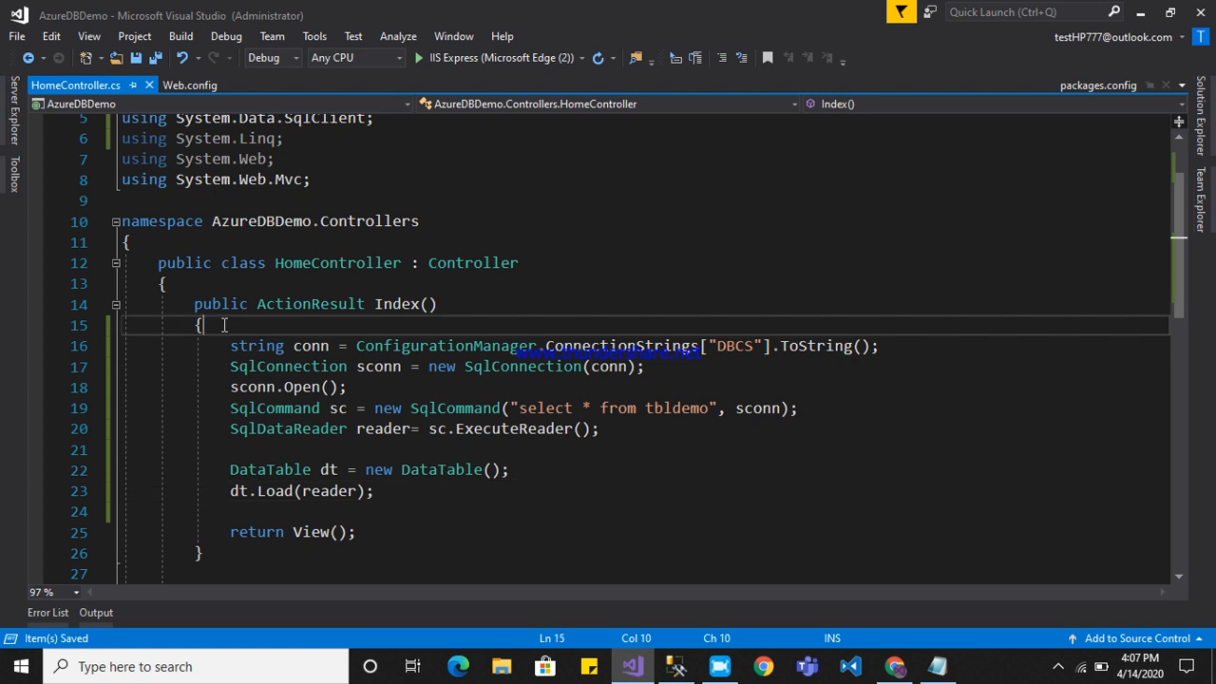
{"action": "key", "text": "F9"}
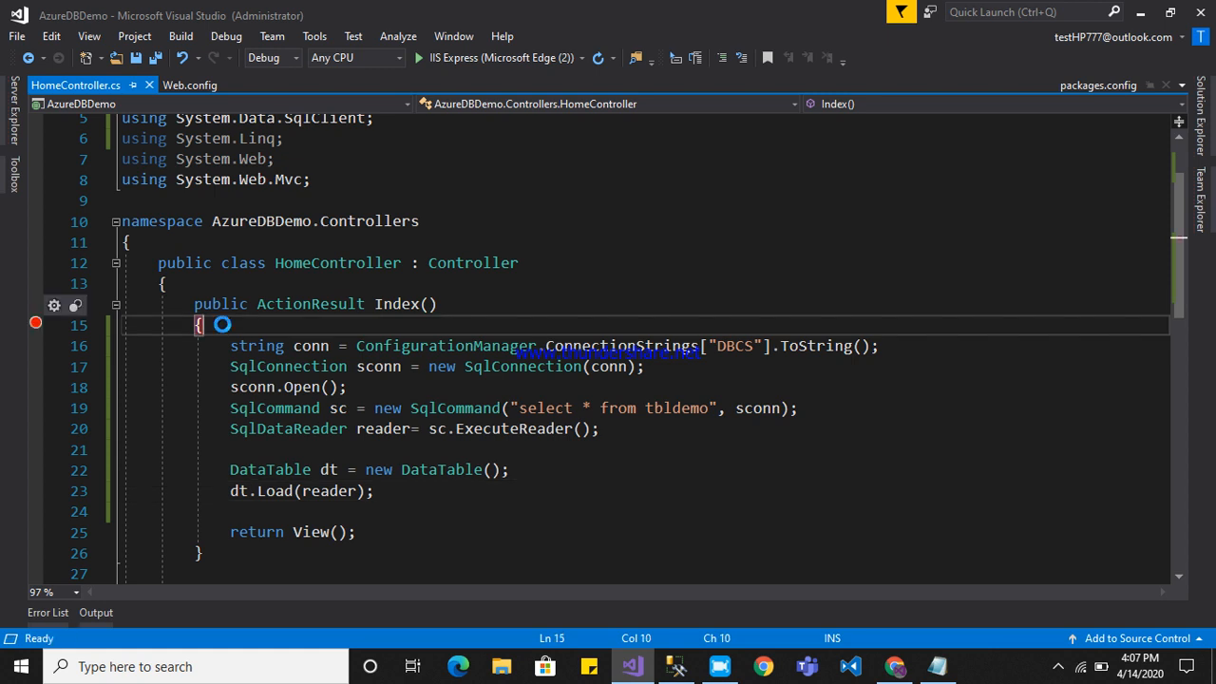
{"action": "key", "text": "F5"}
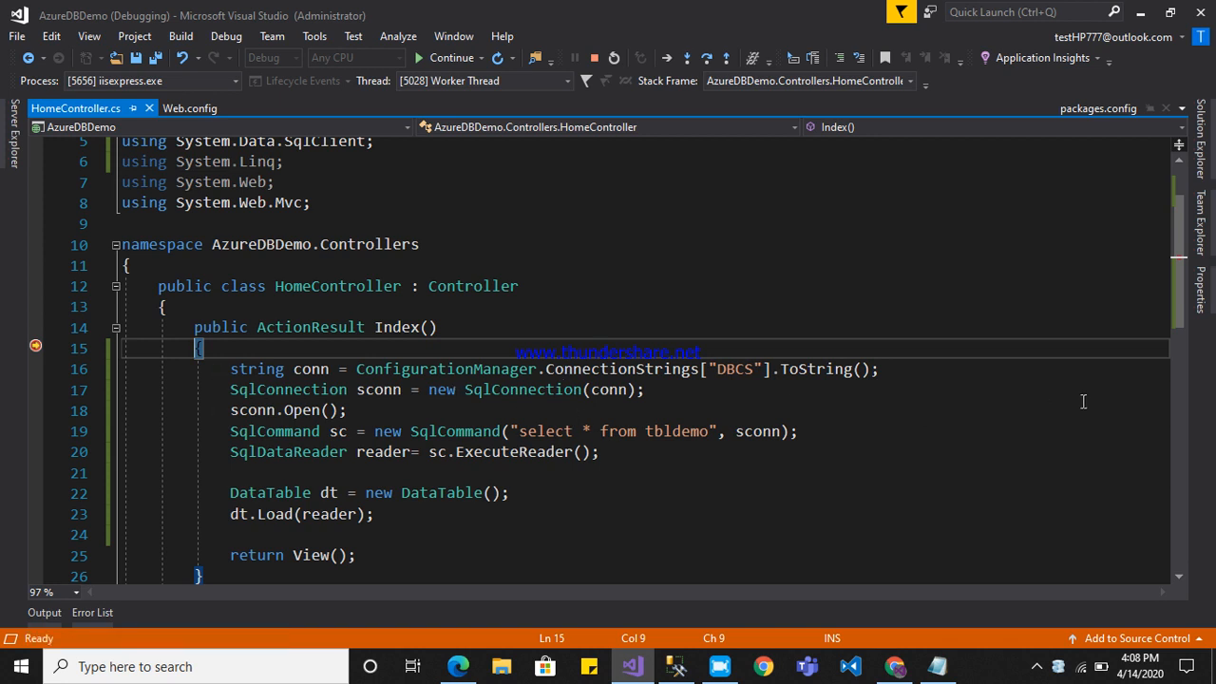
{"action": "scroll", "coordinate": [1176, 324], "scroll_direction": "down", "scroll_amount": 1}
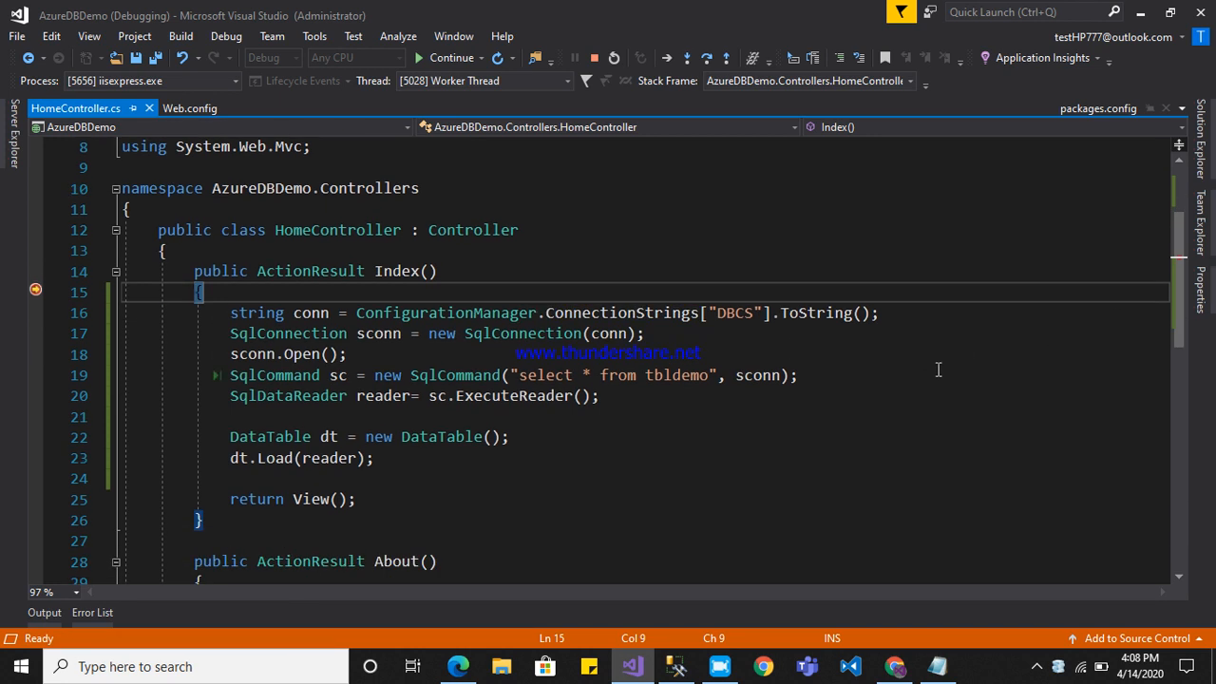
Step over the Index action's statements up to the SqlCommand line, then inspect the conn variable's value and select sconn.
{"action": "key", "text": "ctrl+1"}
{"action": "key", "text": "F10"}
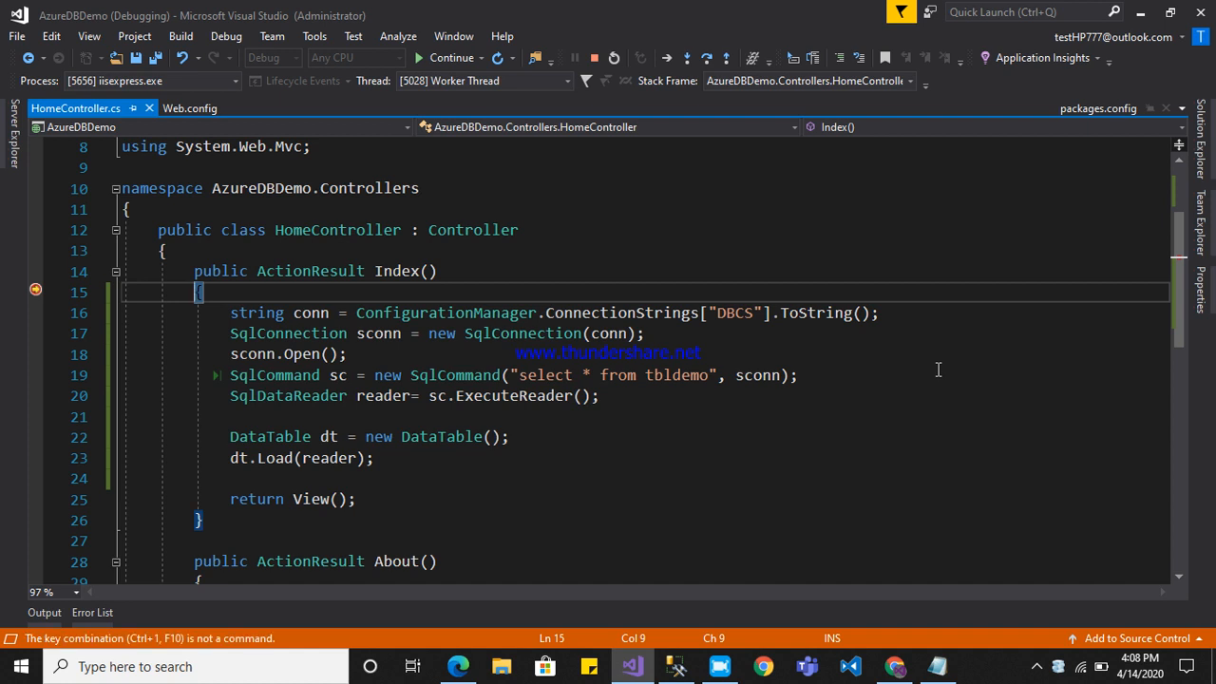
{"action": "left_click", "coordinate": [549, 411]}
{"action": "key", "text": "F10"}
{"action": "key", "text": "F10"}
{"action": "key", "text": "F10"}
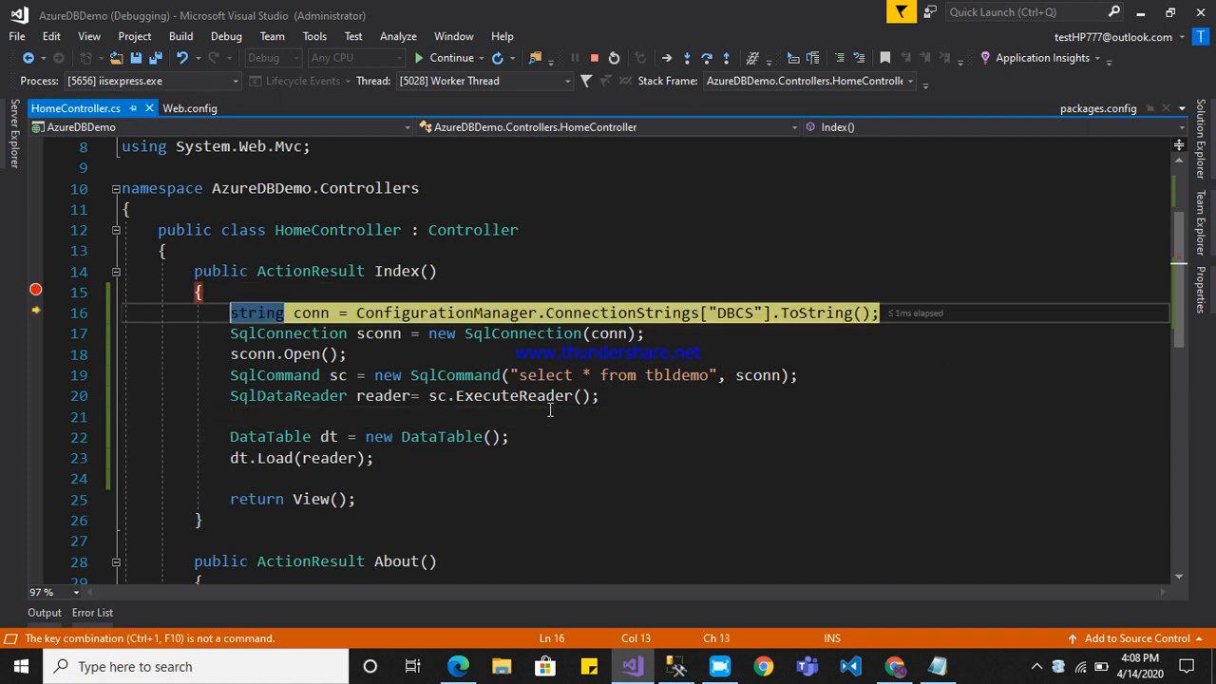
{"action": "key", "text": "F10"}
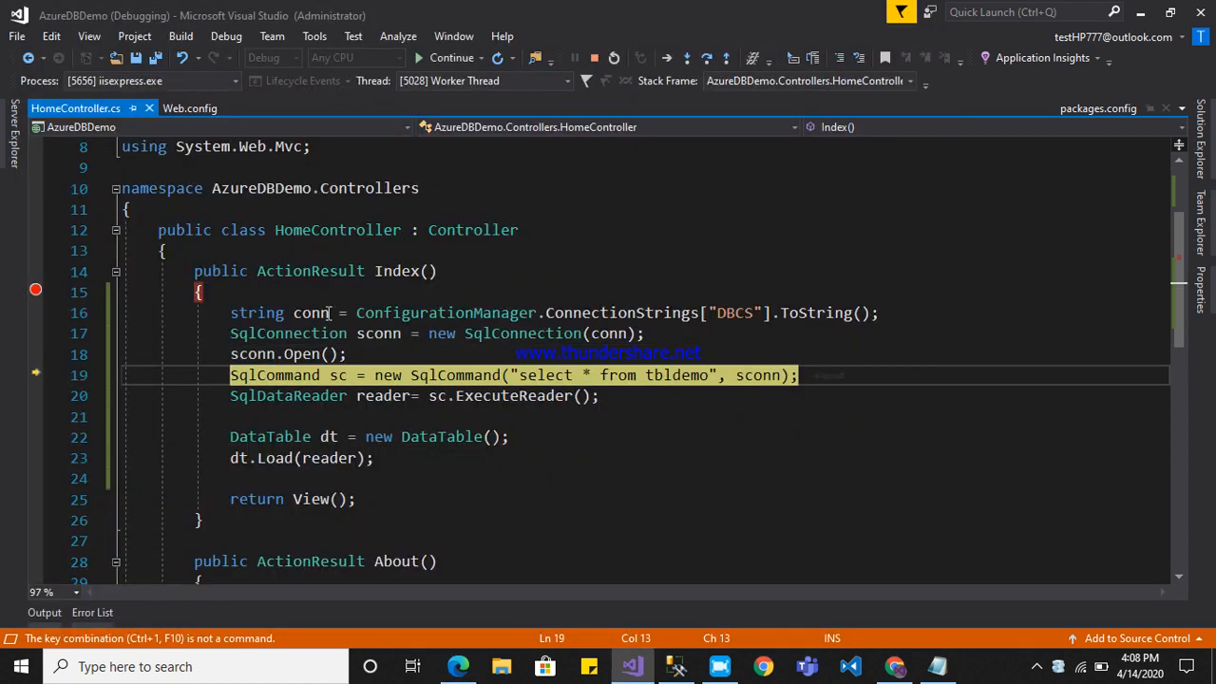
{"action": "mouse_move", "coordinate": [311, 325]}
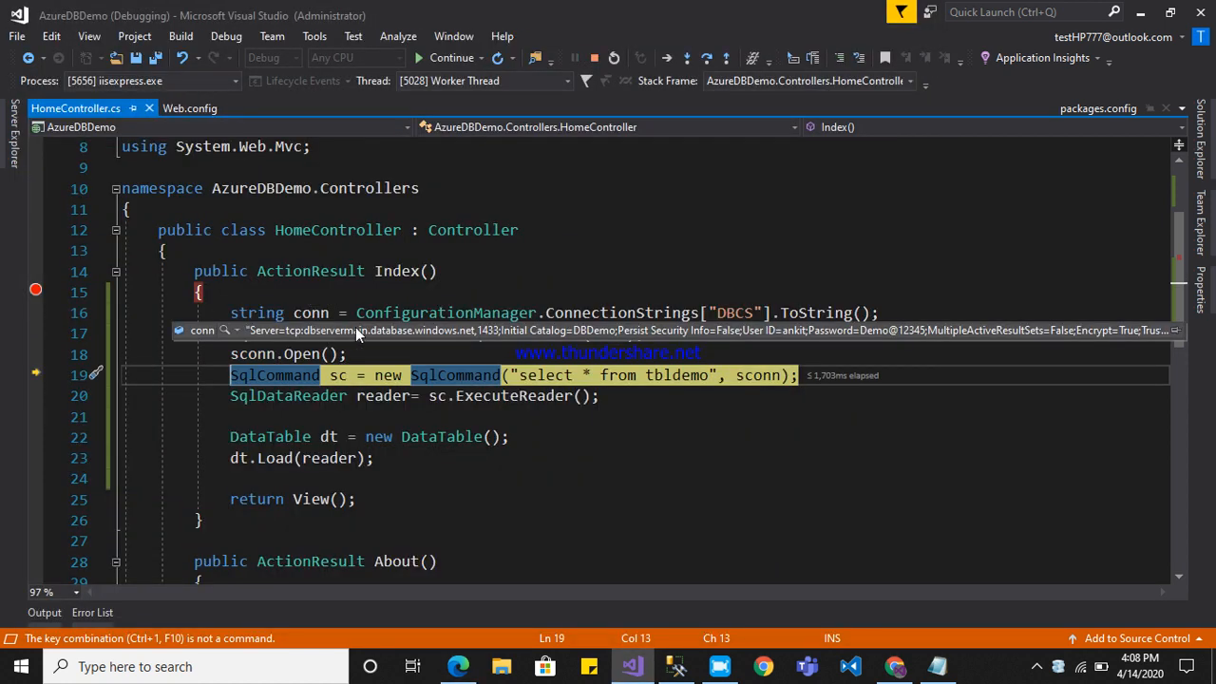
{"action": "left_click", "coordinate": [392, 333]}
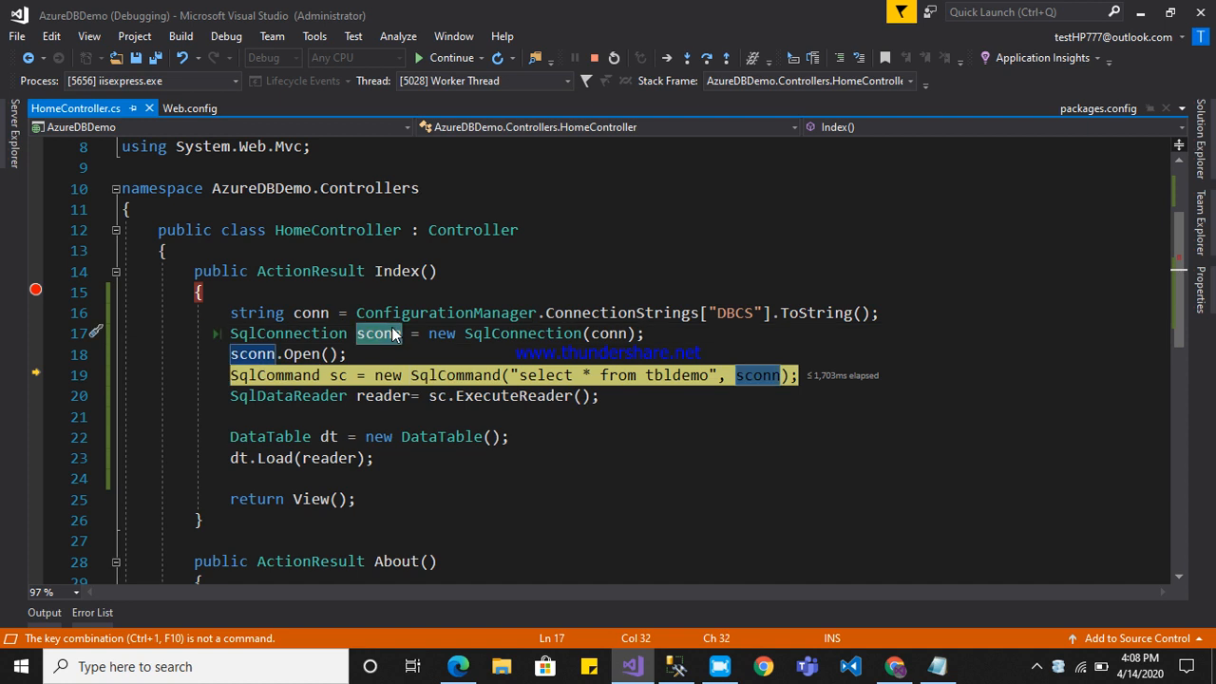
Step over the command, reader and DataTable statements until execution reaches return View();.
{"action": "key", "text": "F10"}
{"action": "key", "text": "F10"}
{"action": "key", "text": "F10"}
{"action": "key", "text": "F10"}
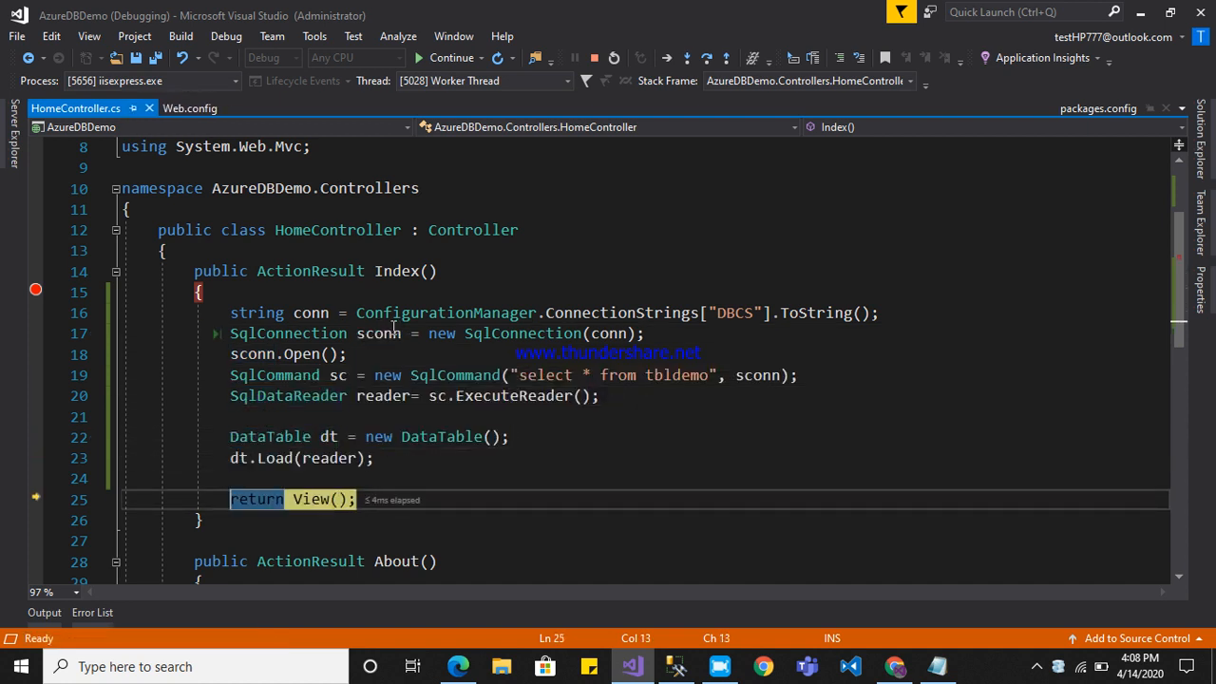
Examine dt's rows in a maximized DataSet Visualizer with a narrower id column, then close it and stop debugging.
{"action": "mouse_move", "coordinate": [237, 457]}
{"action": "left_click", "coordinate": [296, 476]}
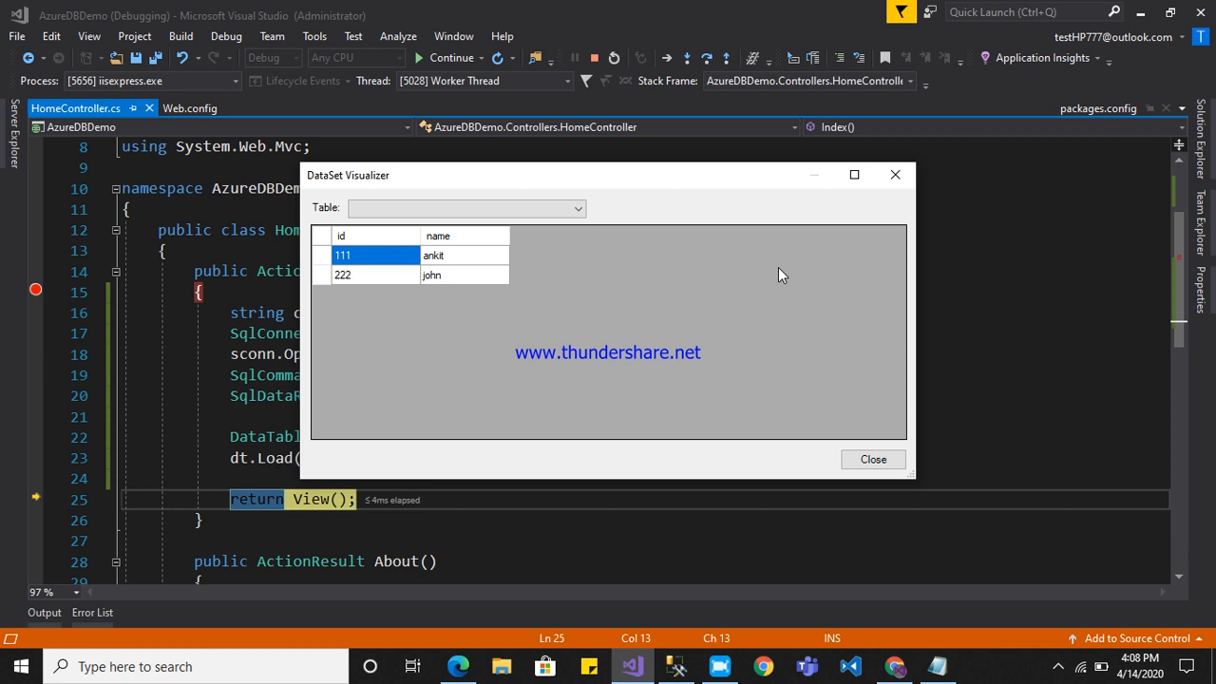
{"action": "left_click", "coordinate": [854, 175]}
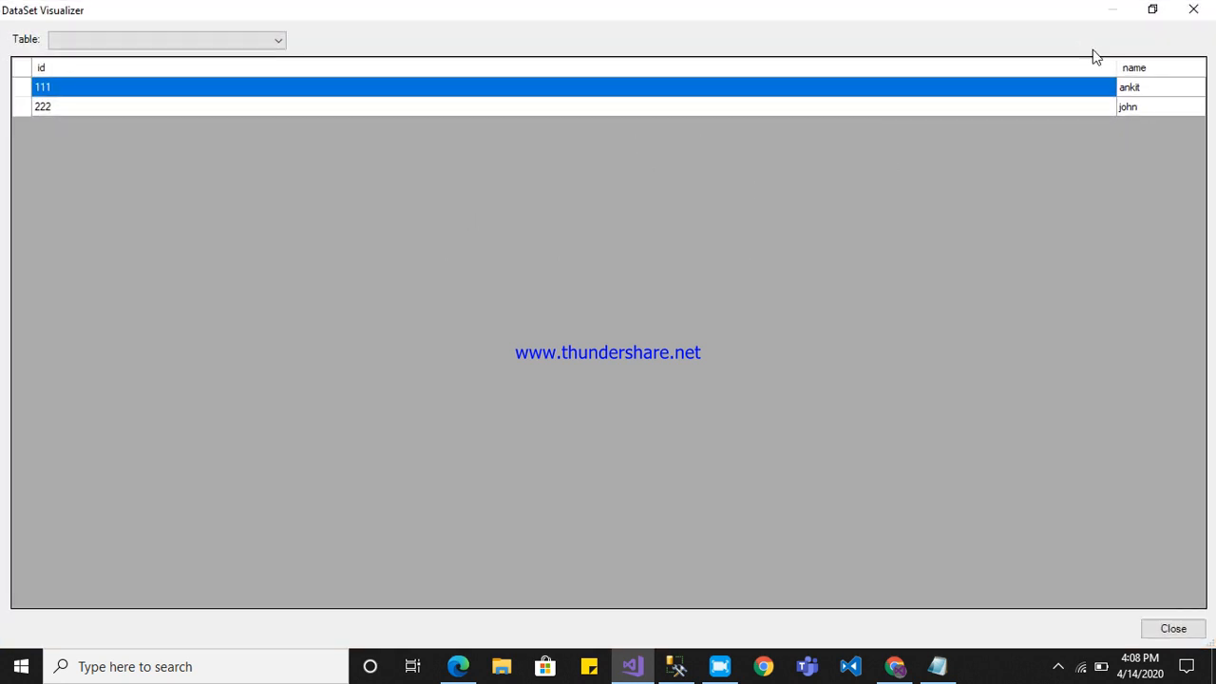
{"action": "left_click_drag", "start_coordinate": [1116, 68], "coordinate": [576, 124]}
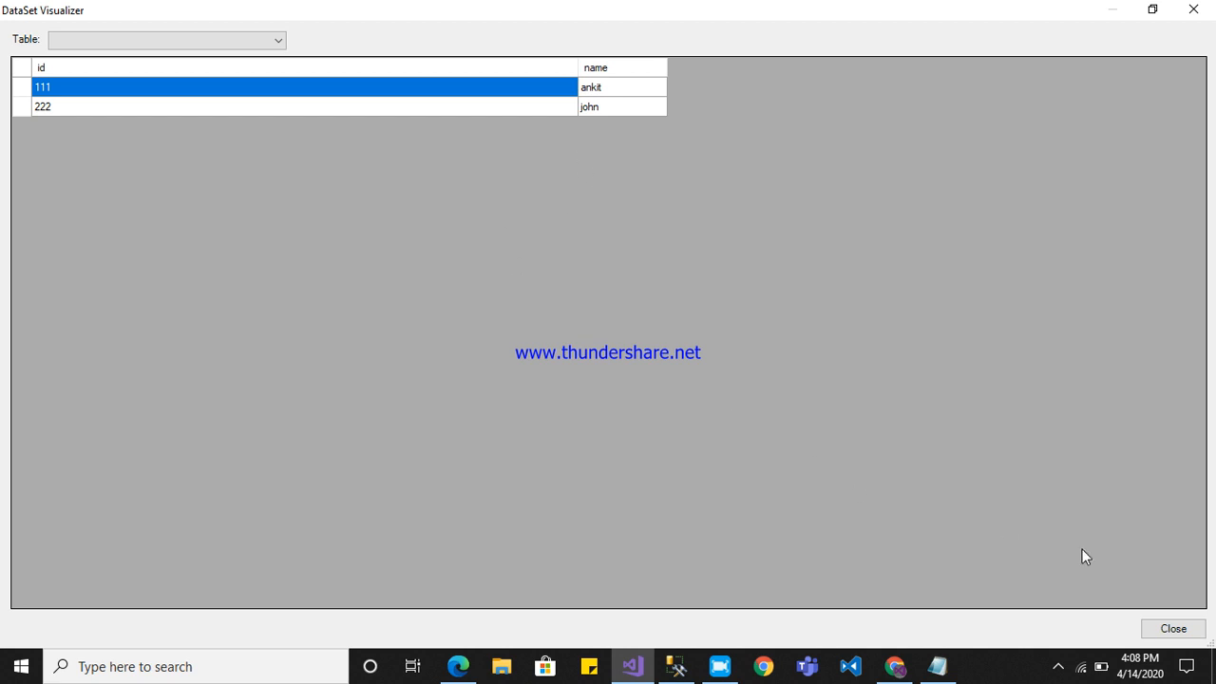
{"action": "left_click", "coordinate": [1173, 628]}
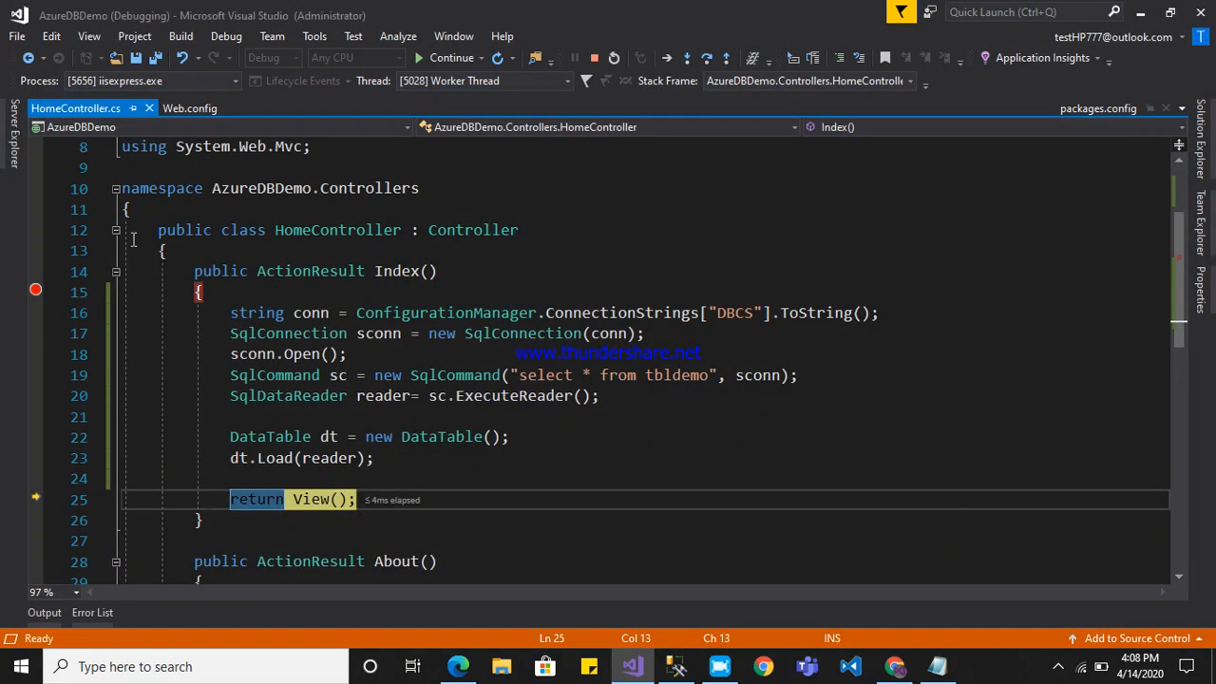
{"action": "left_click", "coordinate": [593, 57]}
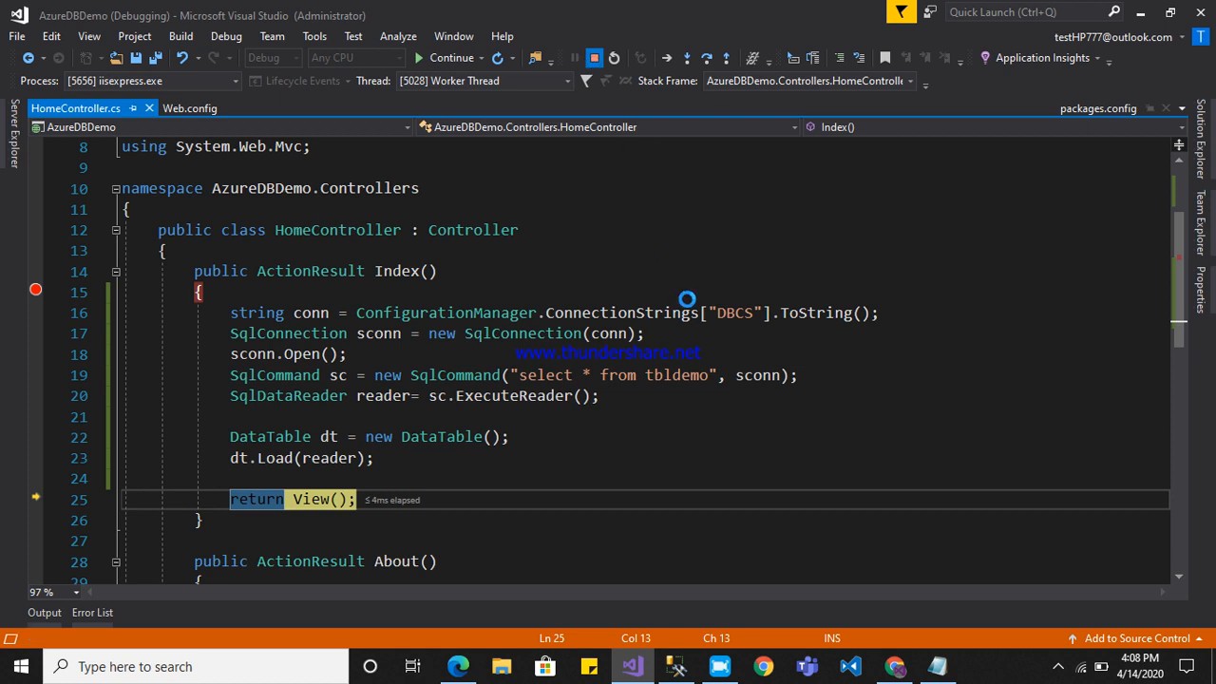